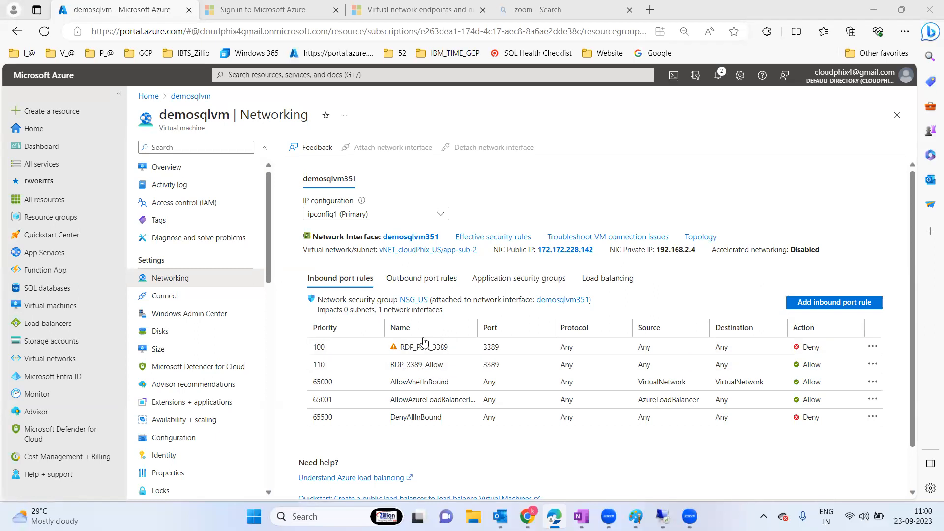
- Try connecting to 40.76.226.214 through Remote Desktop Connection, and close the connection window after the attempt
{"action": "key", "text": "super+r"}
{"action": "key", "text": "Escape"}
{"action": "left_click", "coordinate": [524, 228]}
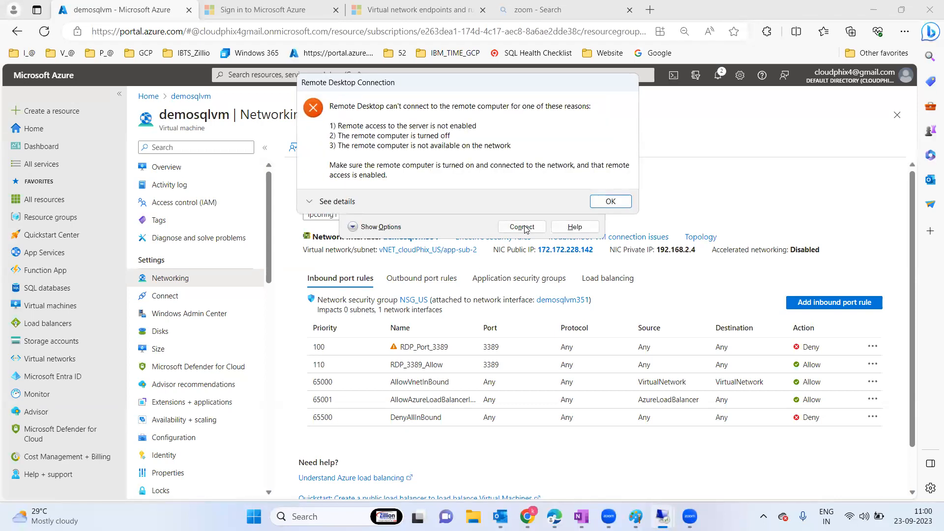
{"action": "left_click", "coordinate": [609, 203]}
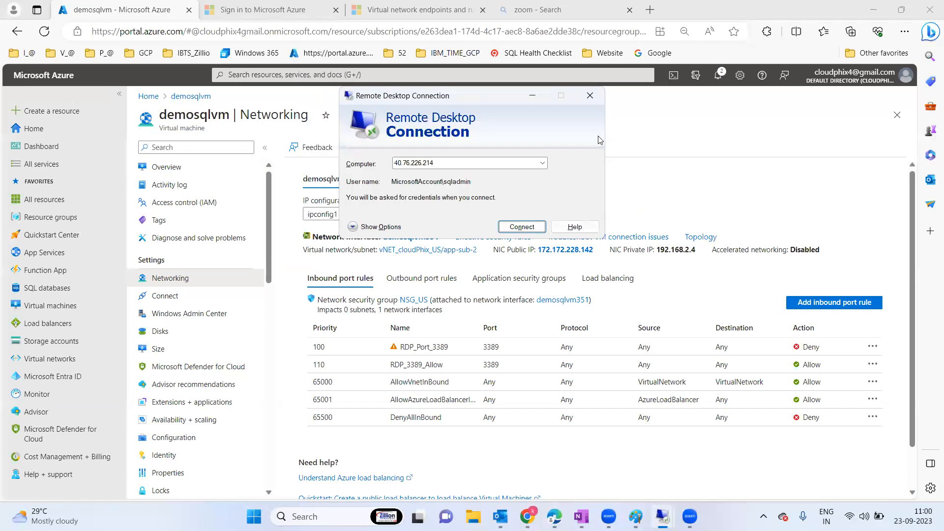
{"action": "left_click", "coordinate": [589, 95]}
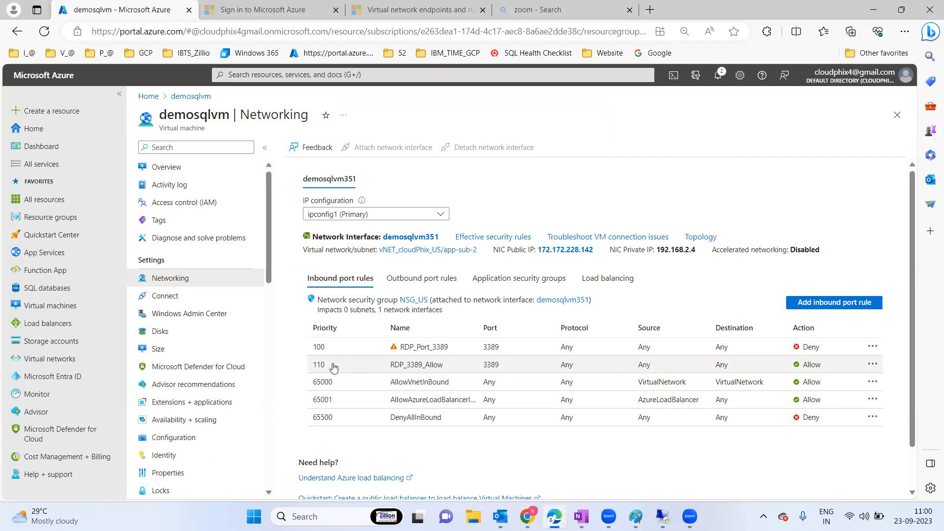
- Set the priority of the RDP_3389_Allow inbound rule to 105 and save the rule
{"action": "left_click", "coordinate": [333, 366]}
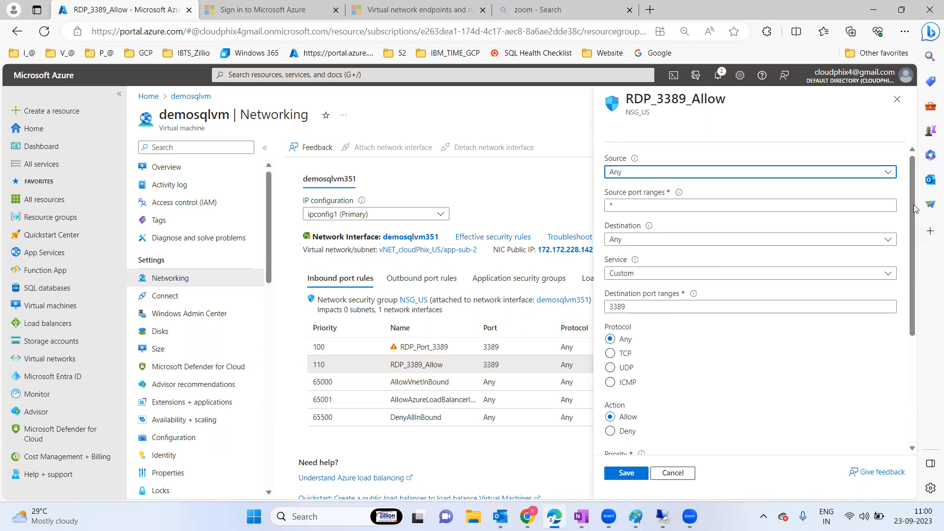
{"action": "scroll", "coordinate": [911, 204], "scroll_direction": "down", "scroll_amount": 4}
{"action": "left_click", "coordinate": [630, 284]}
{"action": "left_click_drag", "start_coordinate": [630, 284], "coordinate": [602, 287]}
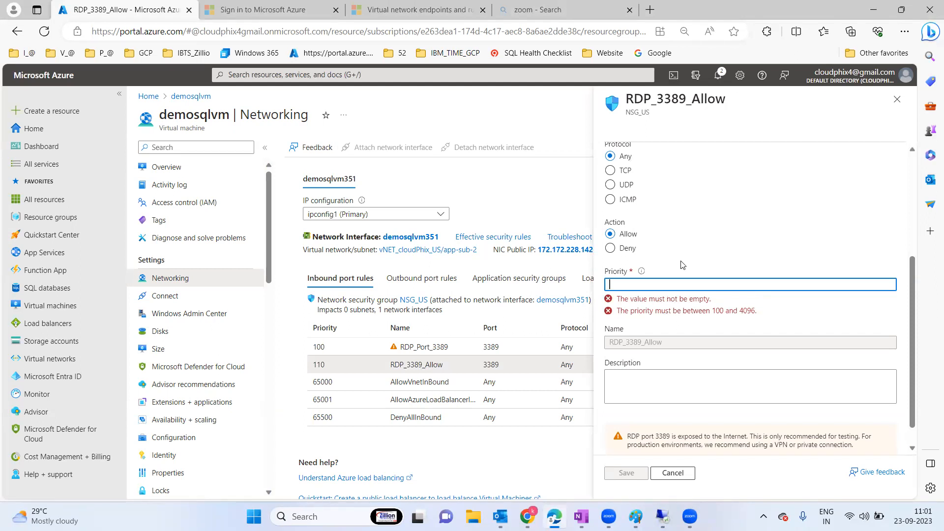
{"action": "type", "text": "1"}
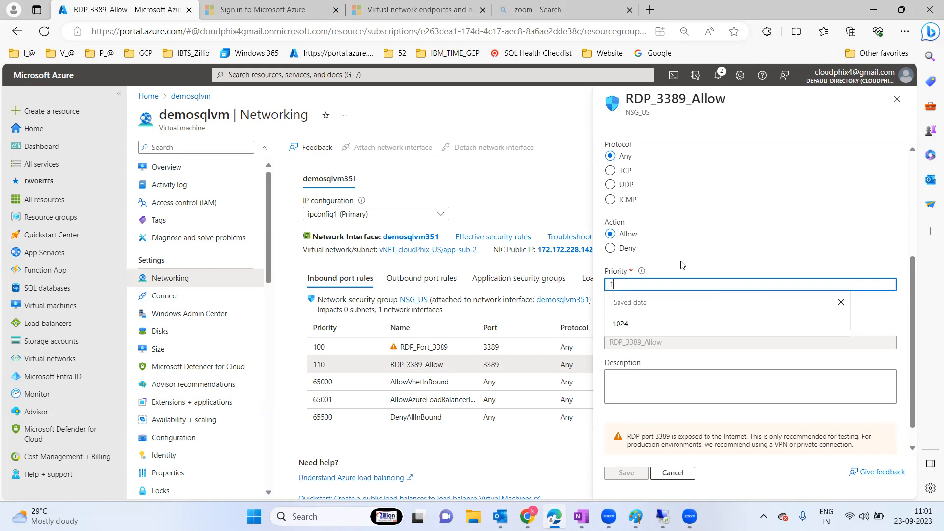
{"action": "type", "text": "0"}
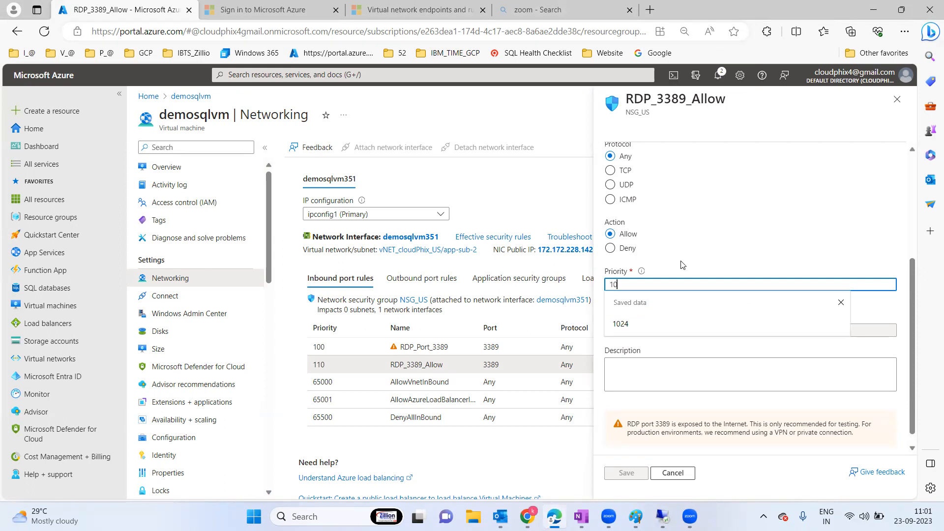
{"action": "type", "text": "1"}
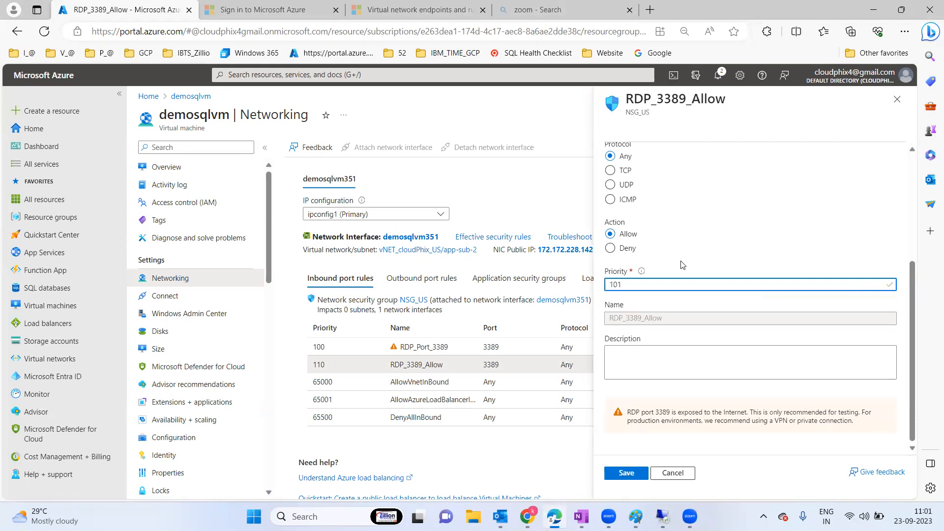
{"action": "key", "text": "BackSpace"}
{"action": "key", "text": "BackSpace"}
{"action": "type", "text": "05"}
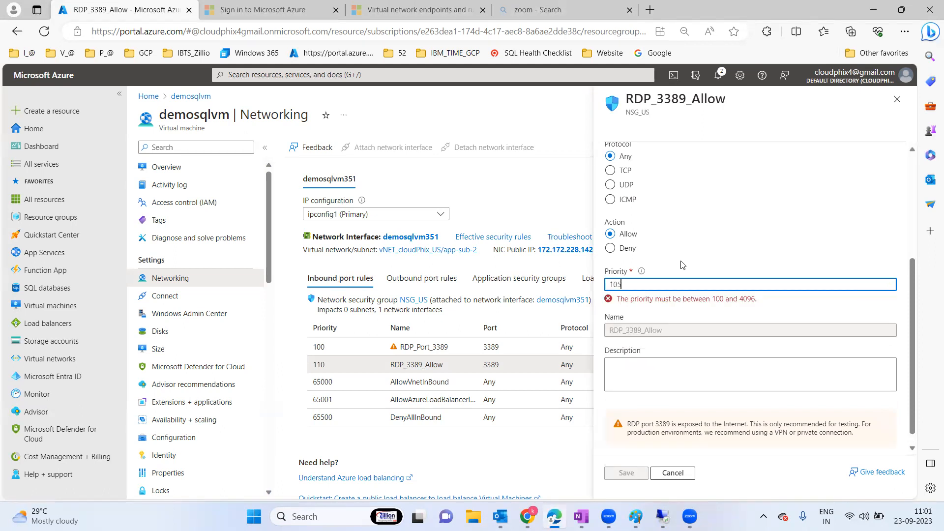
{"action": "left_click", "coordinate": [623, 475]}
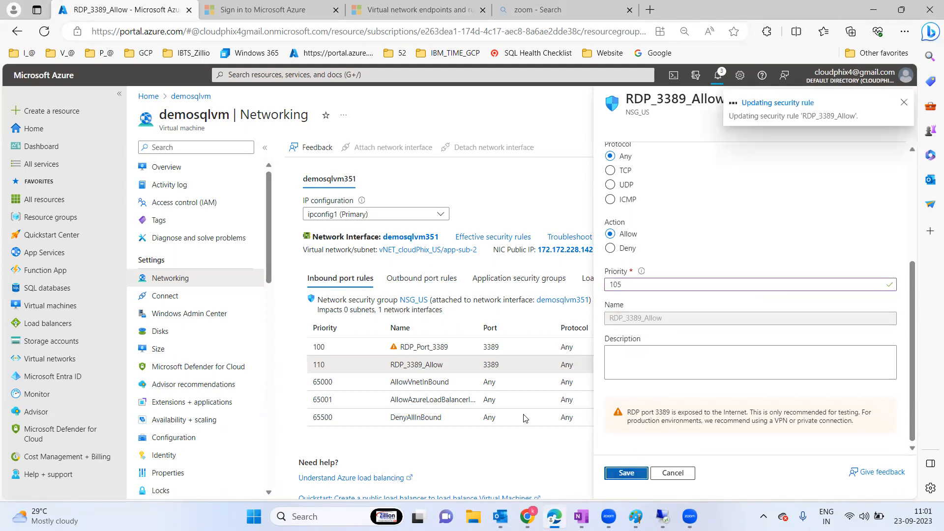
- Set the priority of the RDP_Port_3389 deny rule to 200, save it and refresh the rule list
{"action": "left_click", "coordinate": [377, 348]}
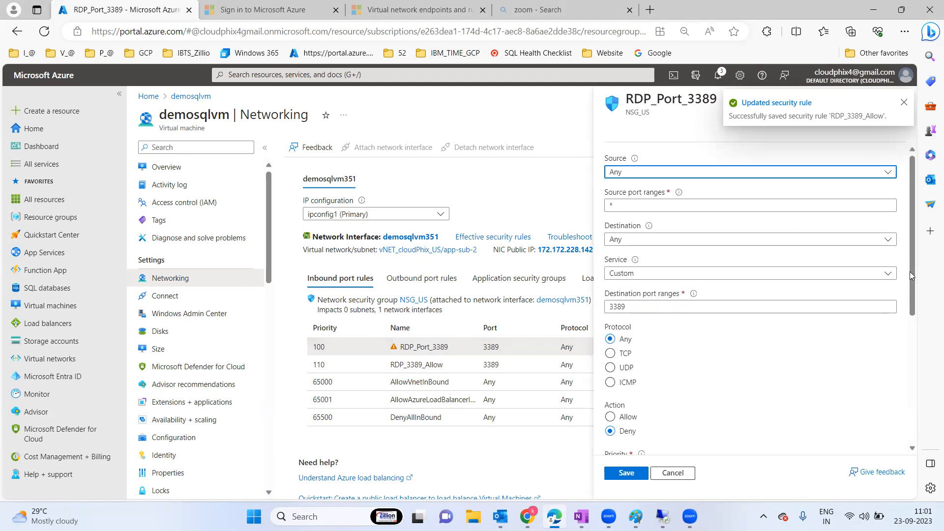
{"action": "left_click_drag", "start_coordinate": [911, 246], "coordinate": [901, 439]}
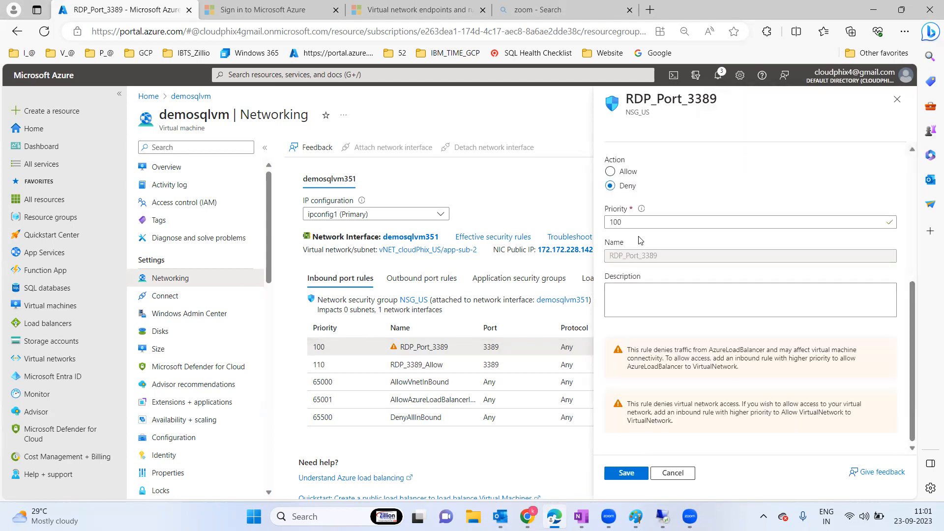
{"action": "left_click_drag", "start_coordinate": [630, 222], "coordinate": [578, 222]}
{"action": "type", "text": "200"}
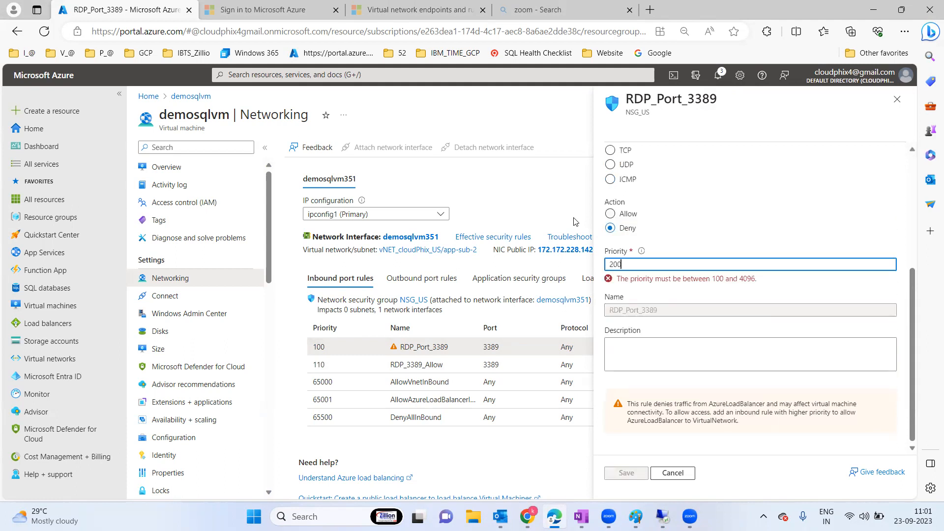
{"action": "left_click", "coordinate": [628, 473]}
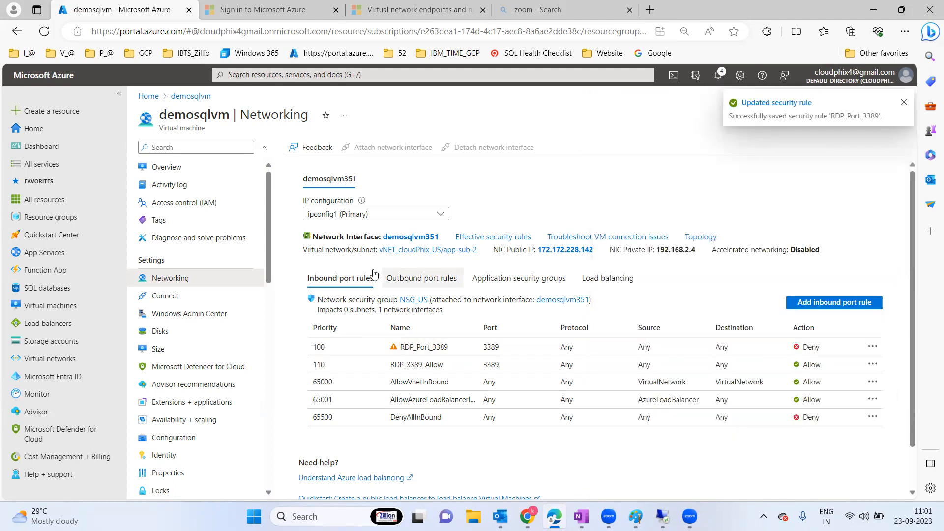
{"action": "left_click", "coordinate": [45, 32]}
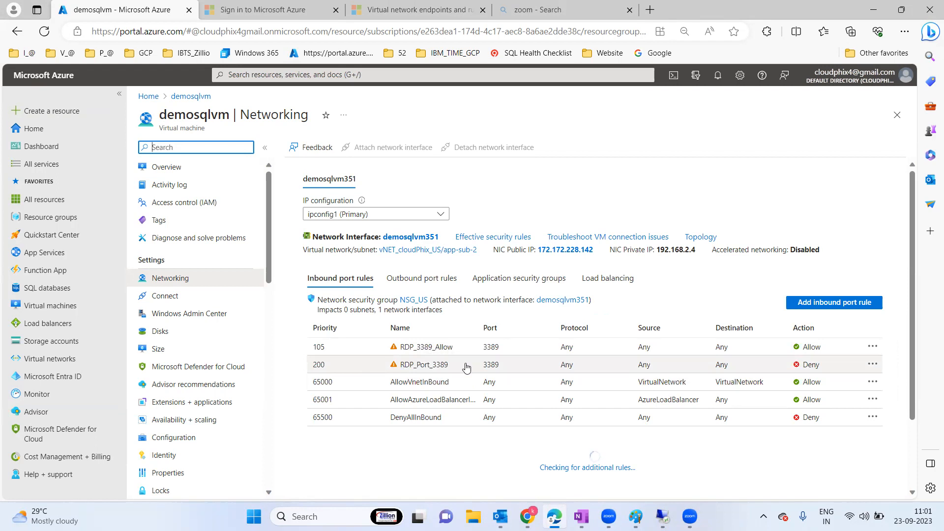
- Test the Remote Desktop connection to 40.76.226.214 again, and close the connection window after the attempt
{"action": "key", "text": "super+r"}
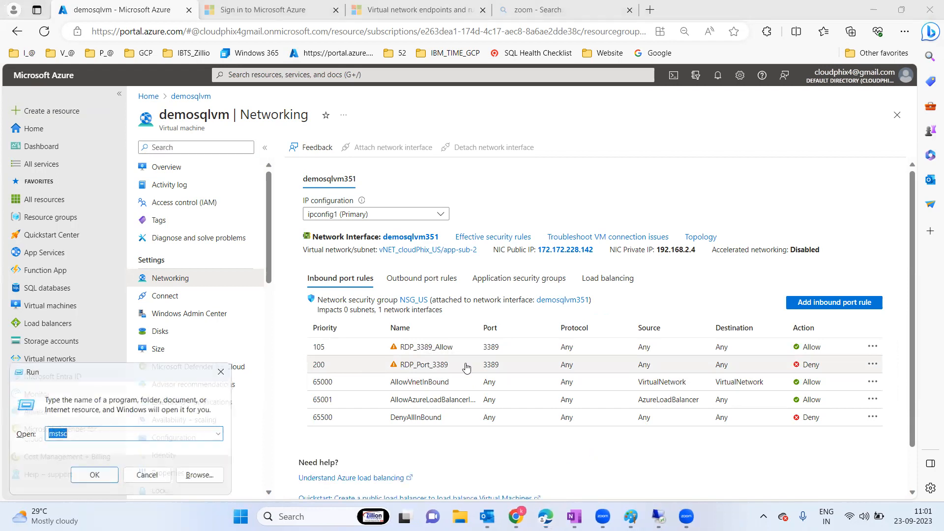
{"action": "key", "text": "Return"}
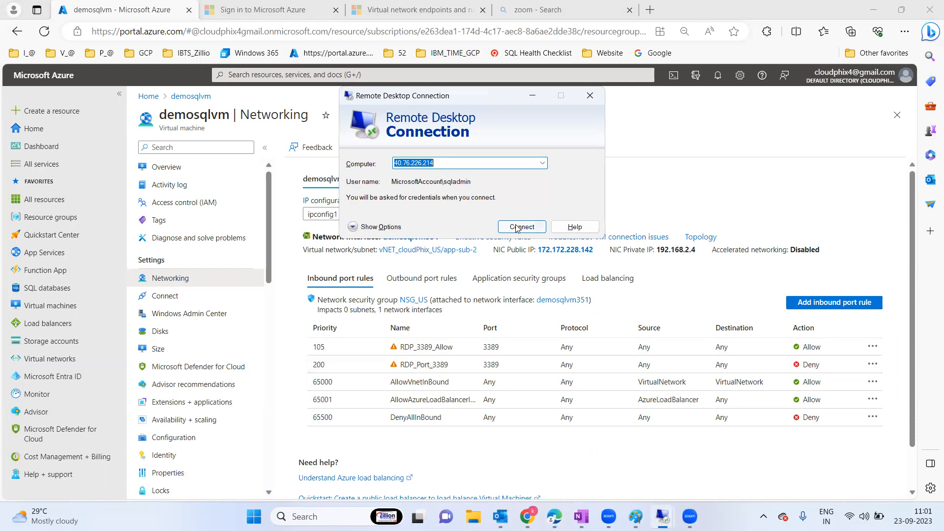
{"action": "left_click", "coordinate": [517, 228]}
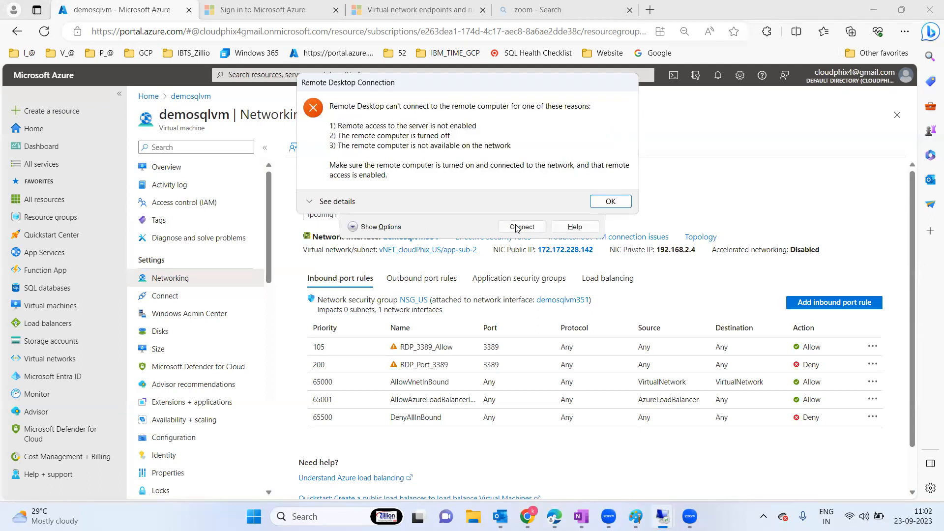
{"action": "left_click", "coordinate": [611, 201]}
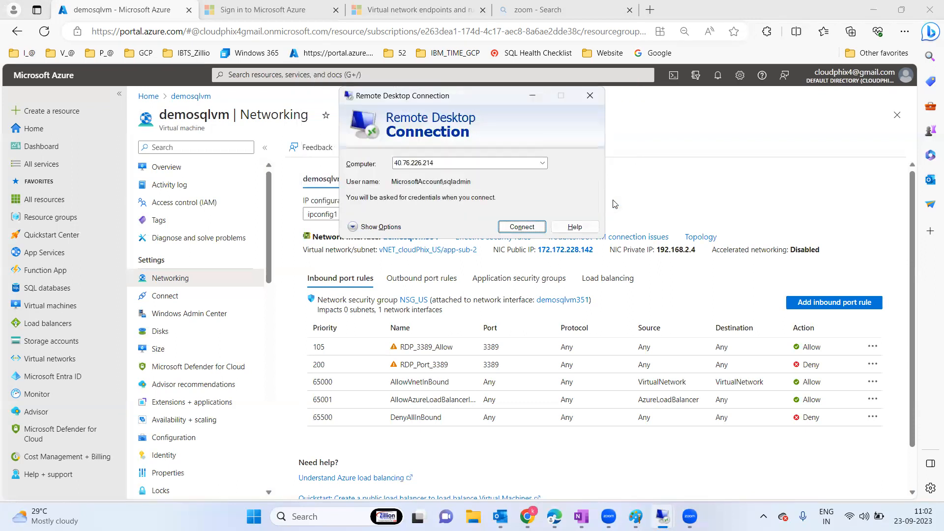
{"action": "left_click", "coordinate": [590, 95]}
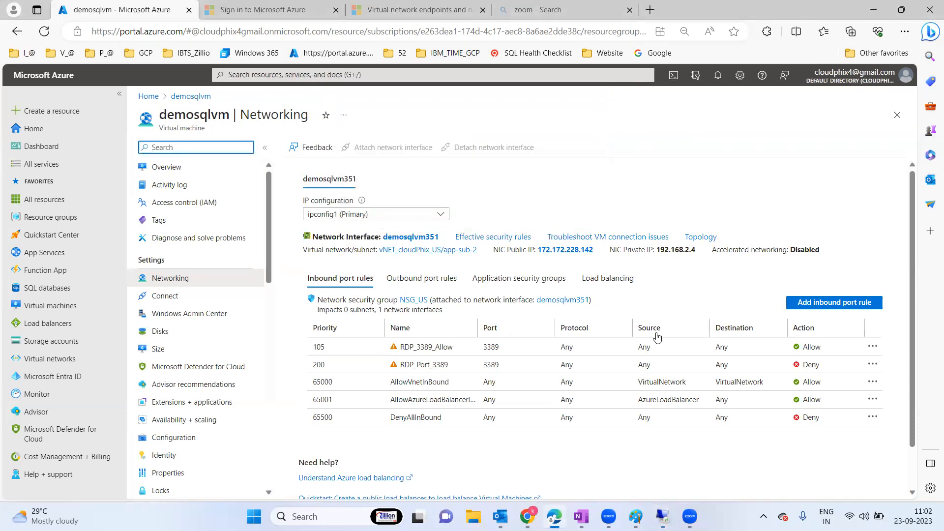
- Delete the RDP_Port_3389 deny rule from the inbound port rules and refresh the page
{"action": "left_click", "coordinate": [873, 366]}
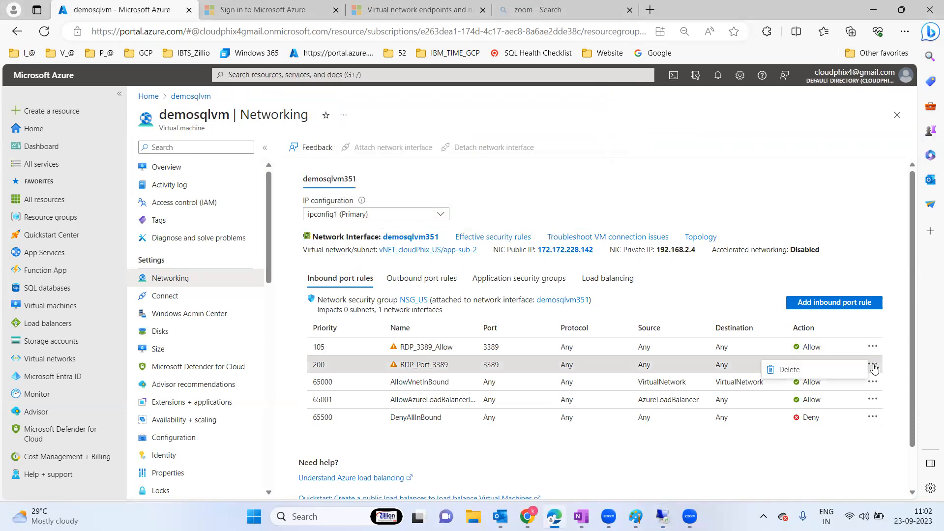
{"action": "left_click", "coordinate": [801, 370]}
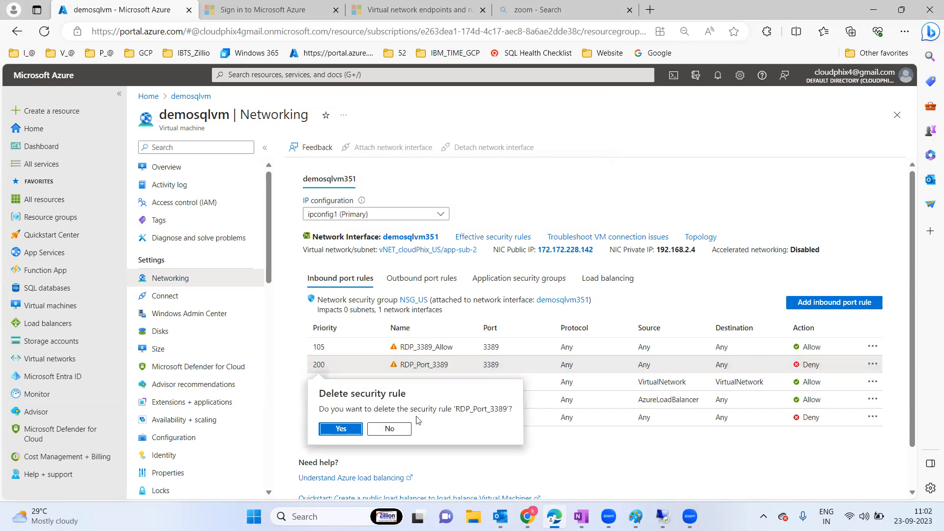
{"action": "left_click", "coordinate": [343, 430]}
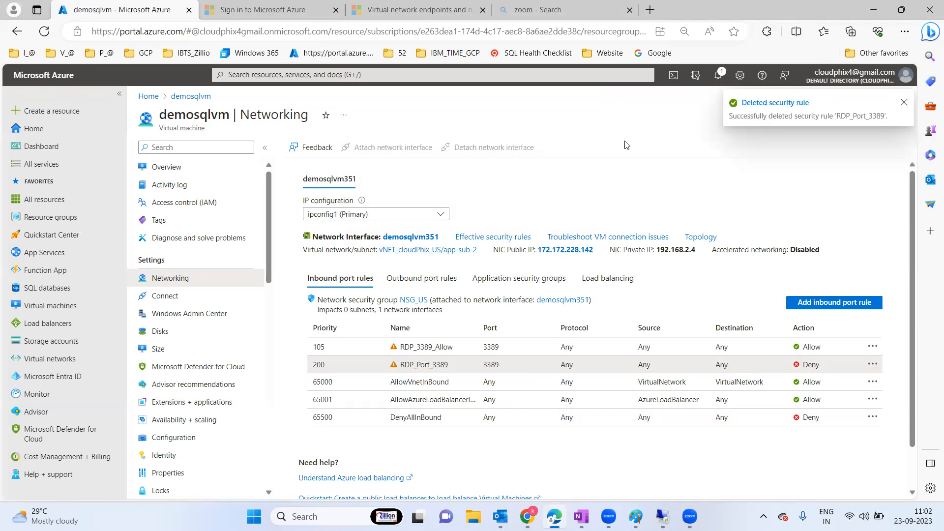
{"action": "left_click", "coordinate": [44, 32]}
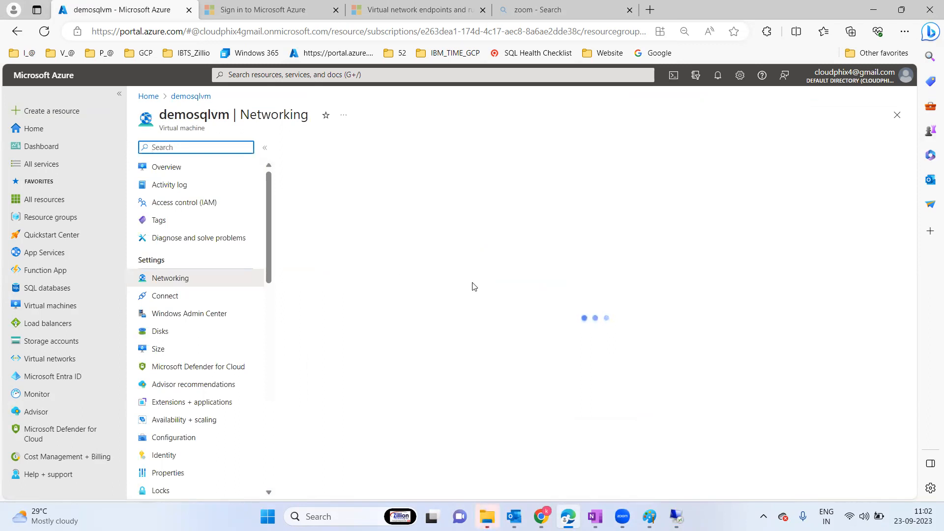
{"action": "key", "text": "super+r"}
{"action": "key", "text": "Return"}
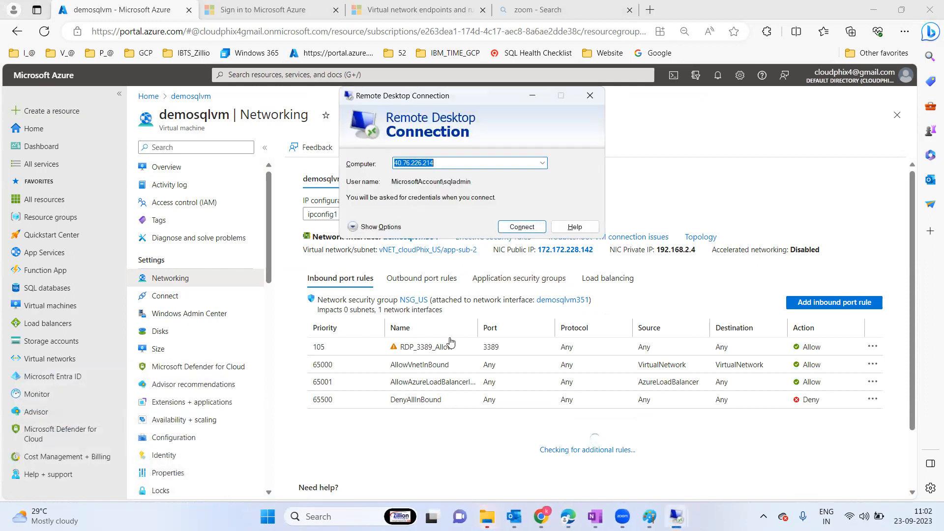
{"action": "key", "text": "Return"}
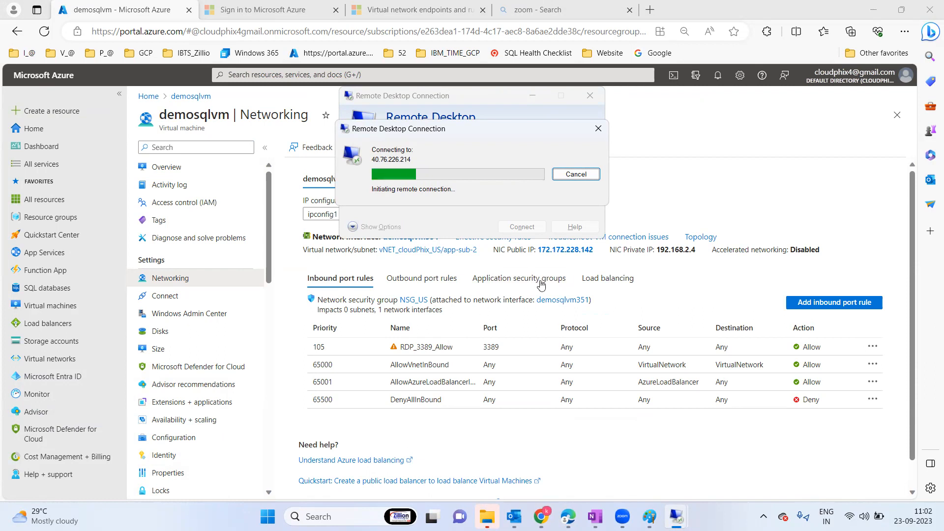
{"action": "left_click", "coordinate": [575, 176]}
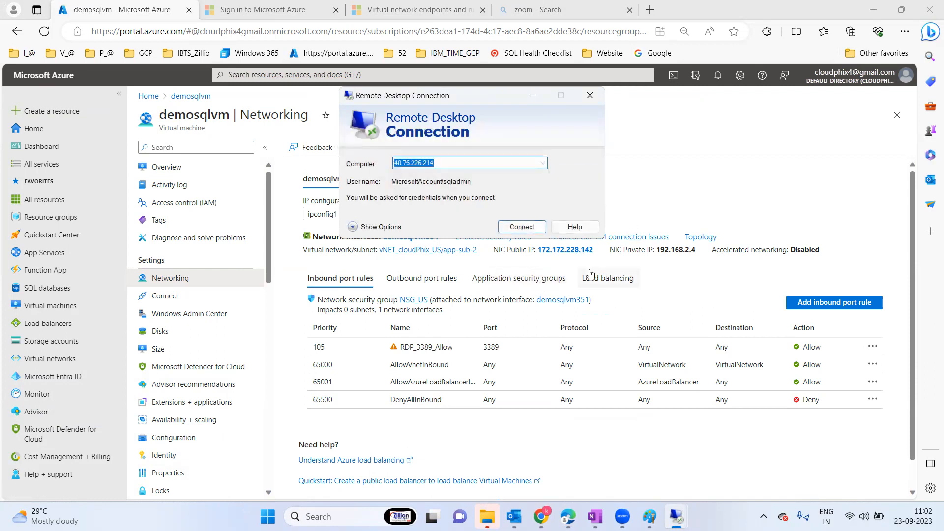
- Copy the NIC public IP address 172.172.228.142 of the demosqlvm virtual machine
{"action": "left_click_drag", "start_coordinate": [597, 251], "coordinate": [530, 246]}
{"action": "key", "text": "ctrl+c"}
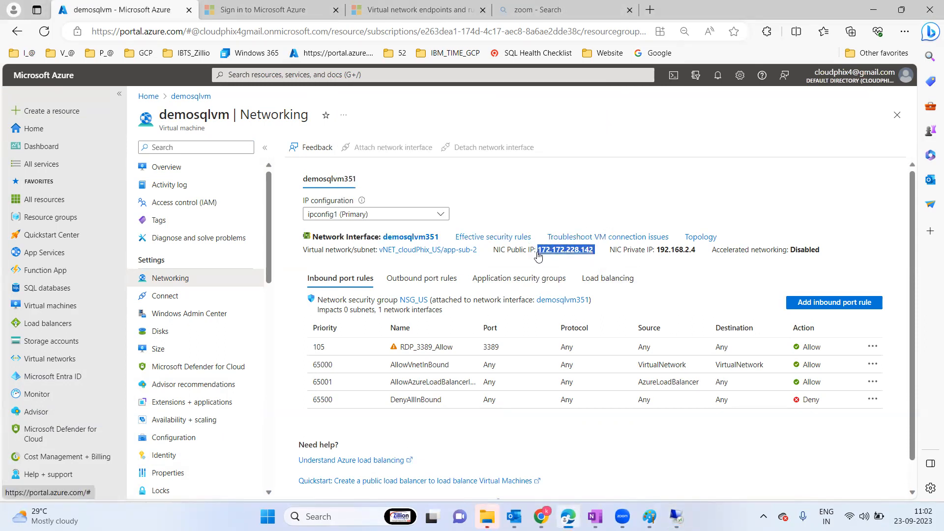
- Add an inbound security rule named RDP_3389 that allows destination port 3389 with priority 300
{"action": "left_click", "coordinate": [830, 302]}
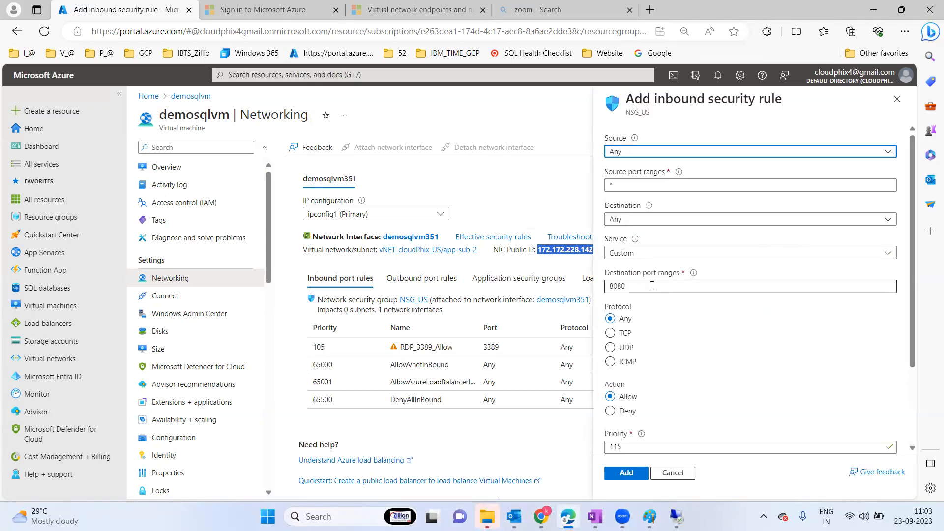
{"action": "double_click", "coordinate": [618, 286]}
{"action": "type", "text": "3389"}
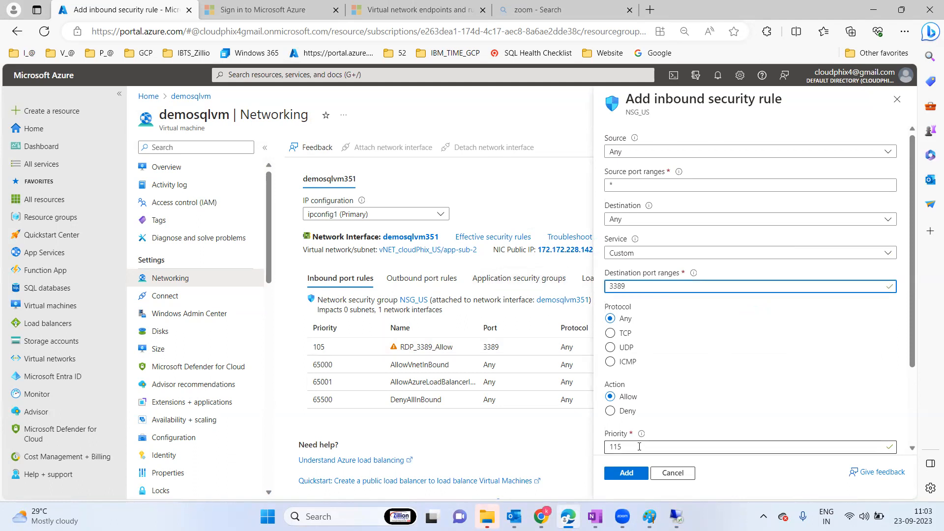
{"action": "double_click", "coordinate": [639, 446]}
{"action": "type", "text": "300"}
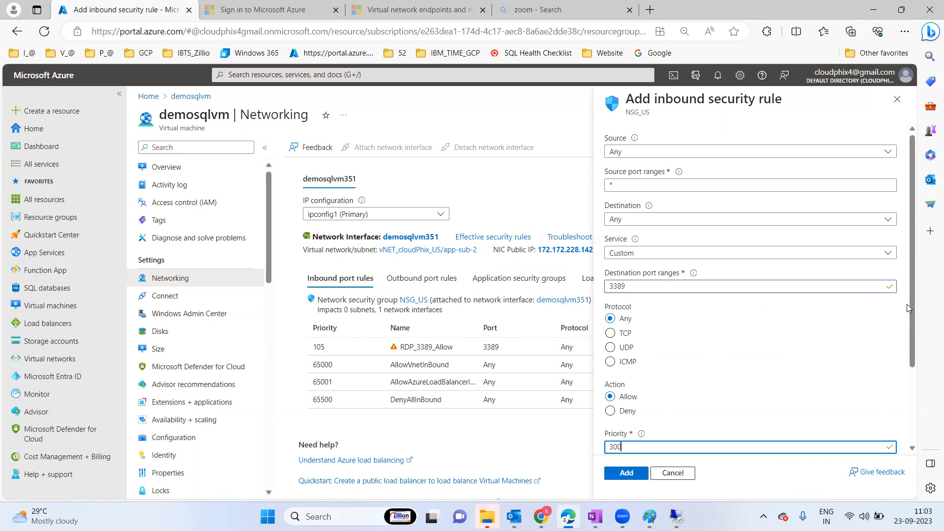
{"action": "left_click_drag", "start_coordinate": [912, 301], "coordinate": [904, 472]}
{"action": "left_click_drag", "start_coordinate": [723, 375], "coordinate": [547, 364]}
{"action": "type", "text": "RDP_3389"}
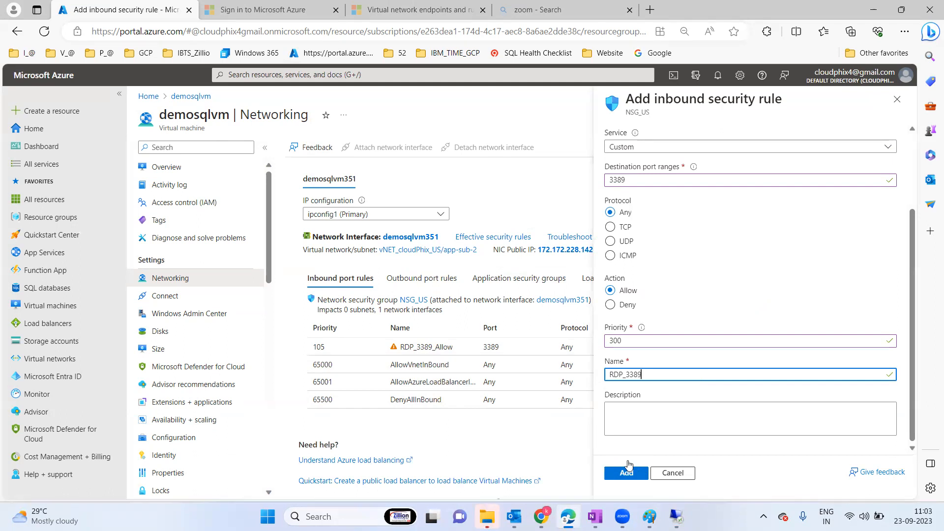
{"action": "left_click", "coordinate": [625, 477]}
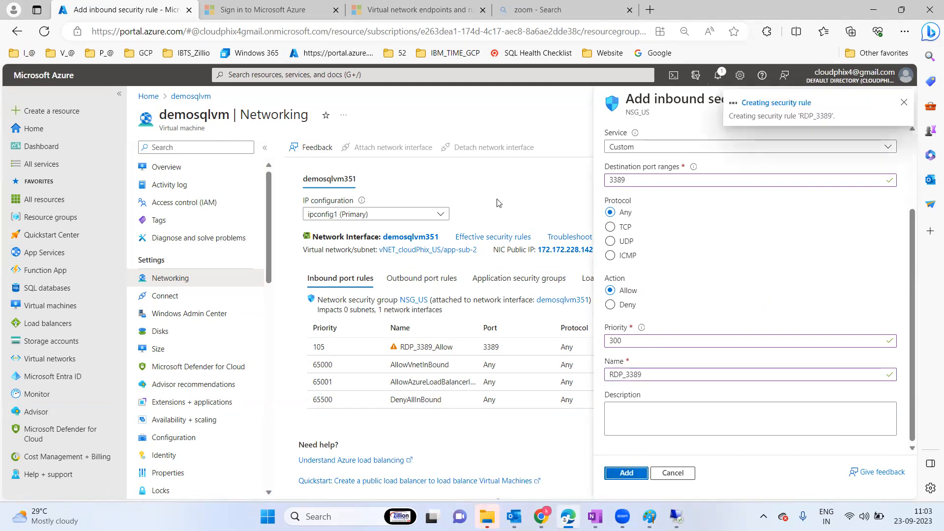
- Test the Remote Desktop connection to 172.172.228.142, and close the credentials request and connection window without signing in
{"action": "key", "text": "super+r"}
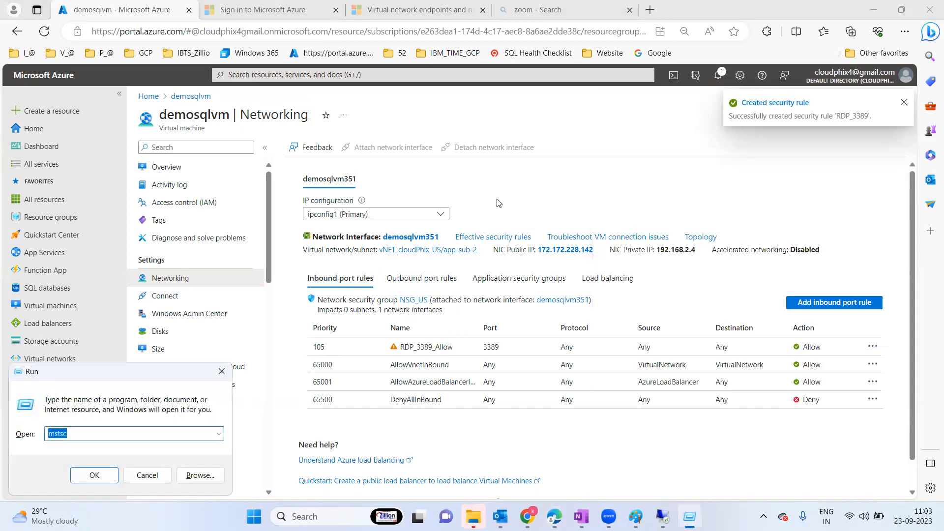
{"action": "key", "text": "Return"}
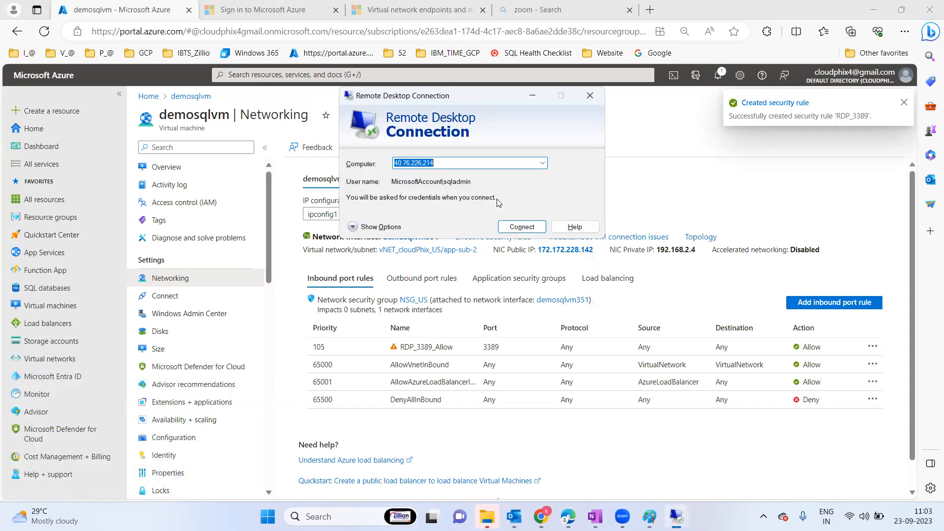
{"action": "key", "text": "ctrl+v"}
{"action": "key", "text": "Return"}
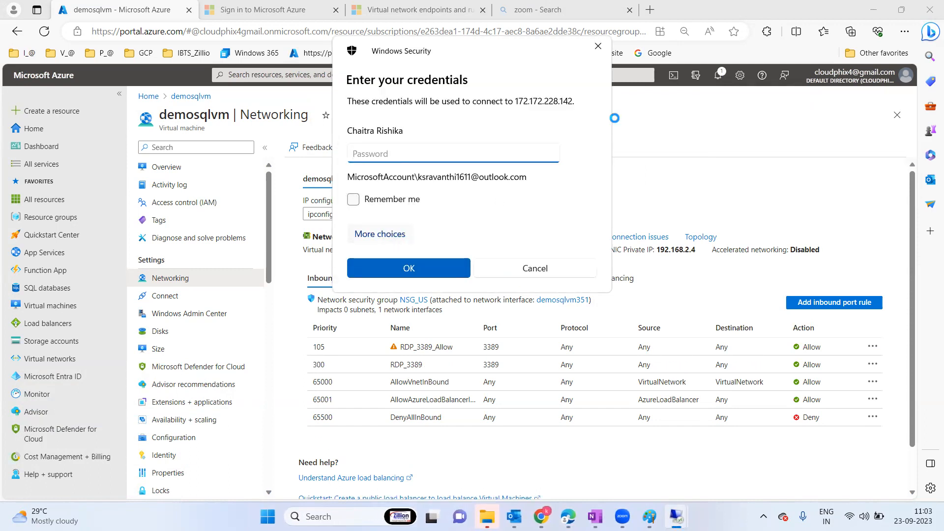
{"action": "left_click", "coordinate": [596, 48]}
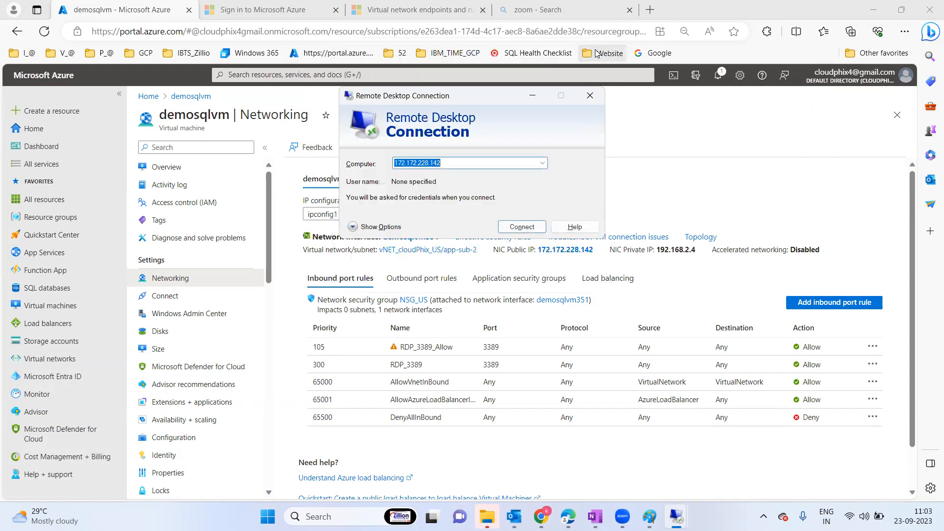
{"action": "left_click", "coordinate": [591, 96]}
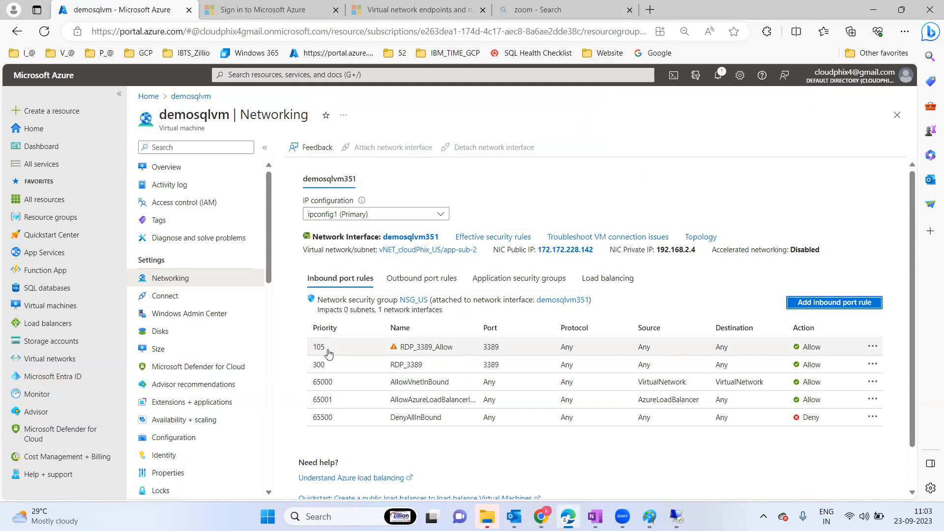
- Set the priority of the RDP_3389 inbound rule to 100 and save the rule
{"action": "left_click", "coordinate": [327, 367]}
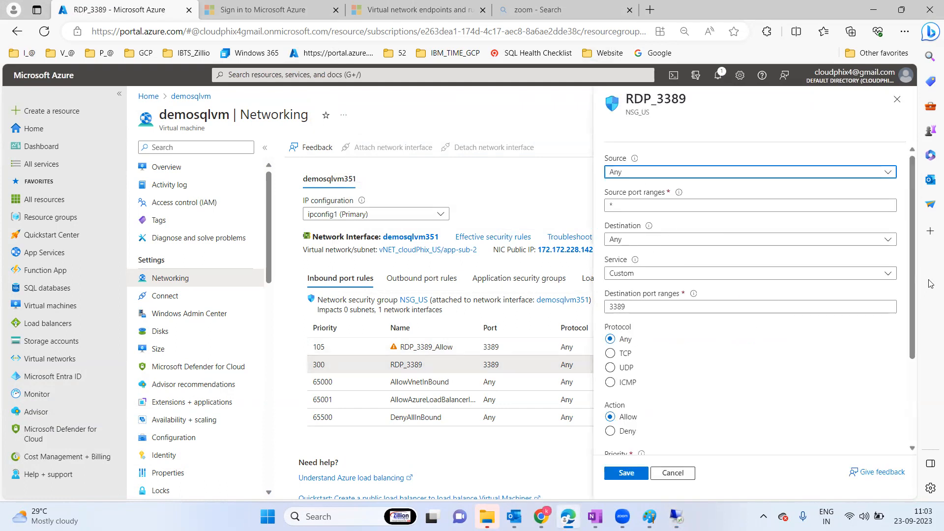
{"action": "scroll", "coordinate": [909, 312], "scroll_direction": "down", "scroll_amount": 3}
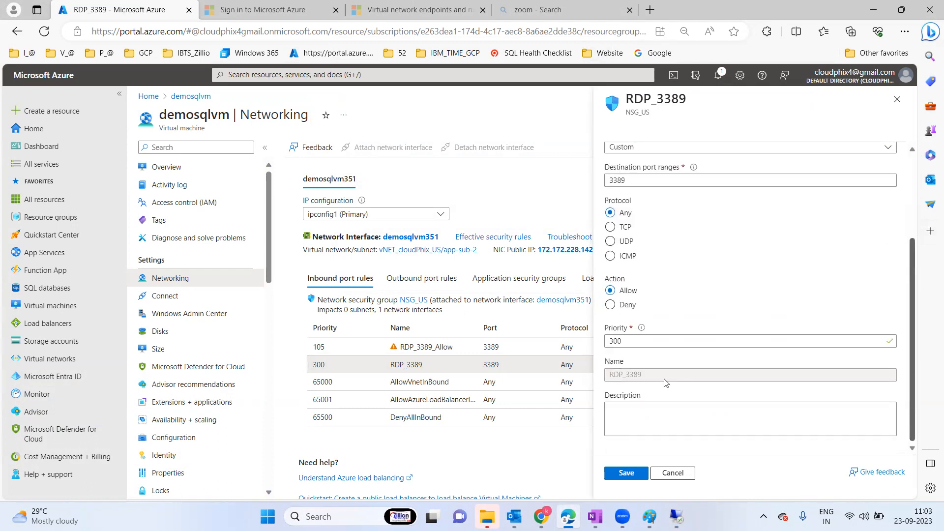
{"action": "left_click_drag", "start_coordinate": [633, 341], "coordinate": [590, 341]}
{"action": "type", "text": "1"}
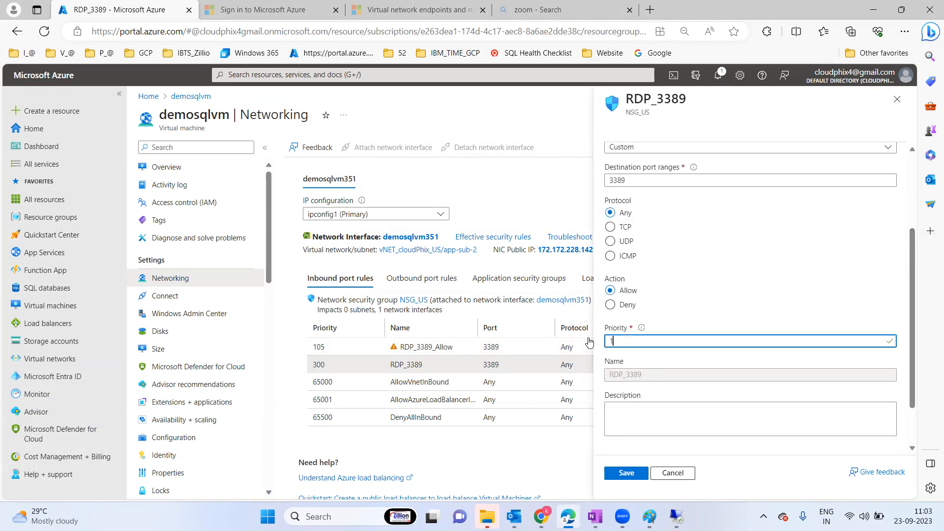
{"action": "type", "text": "00"}
{"action": "left_click", "coordinate": [635, 474]}
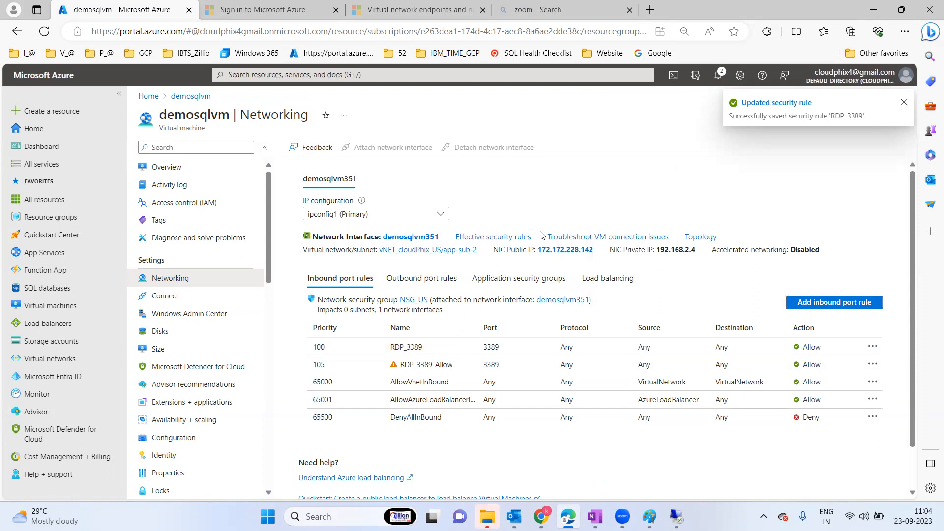
- Test the Remote Desktop connection to 172.172.228.142 again, cancel the sign-in, and close the connection window
{"action": "key", "text": "super+r"}
{"action": "key", "text": "Return"}
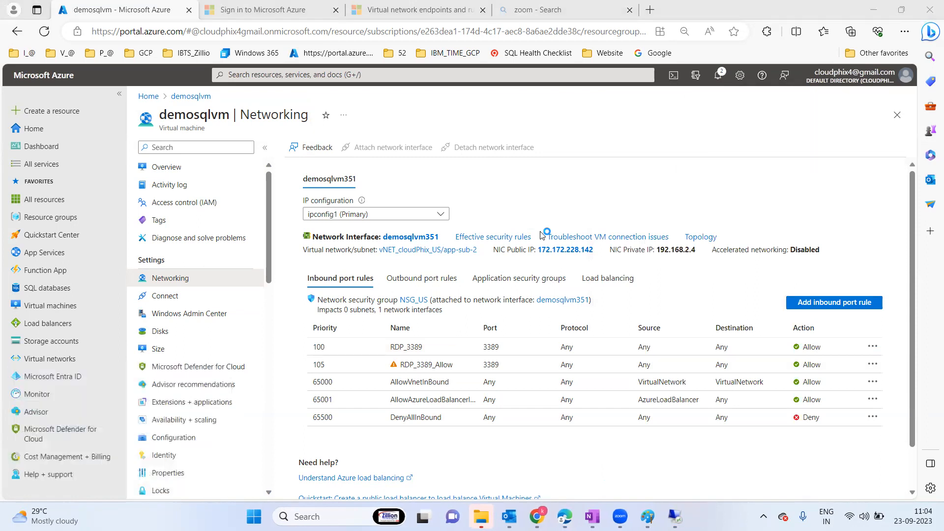
{"action": "key", "text": "ctrl+v"}
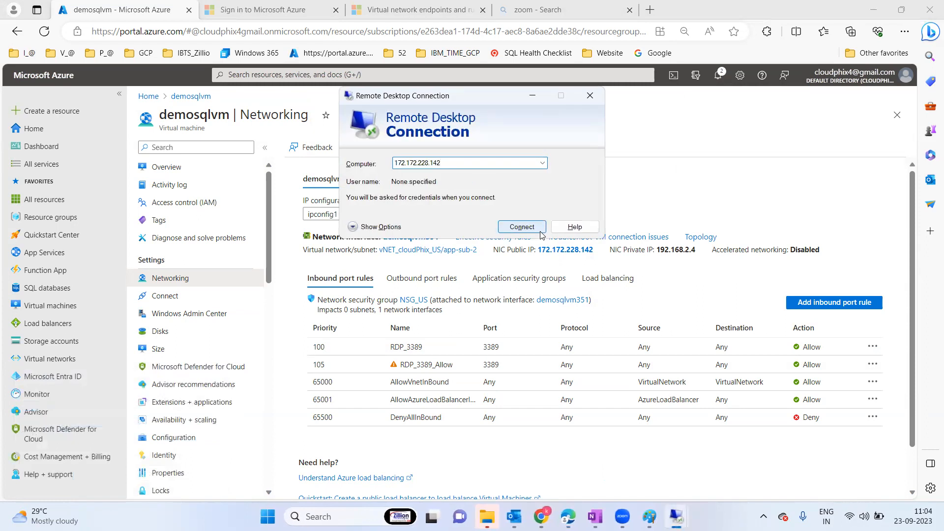
{"action": "left_click", "coordinate": [540, 230]}
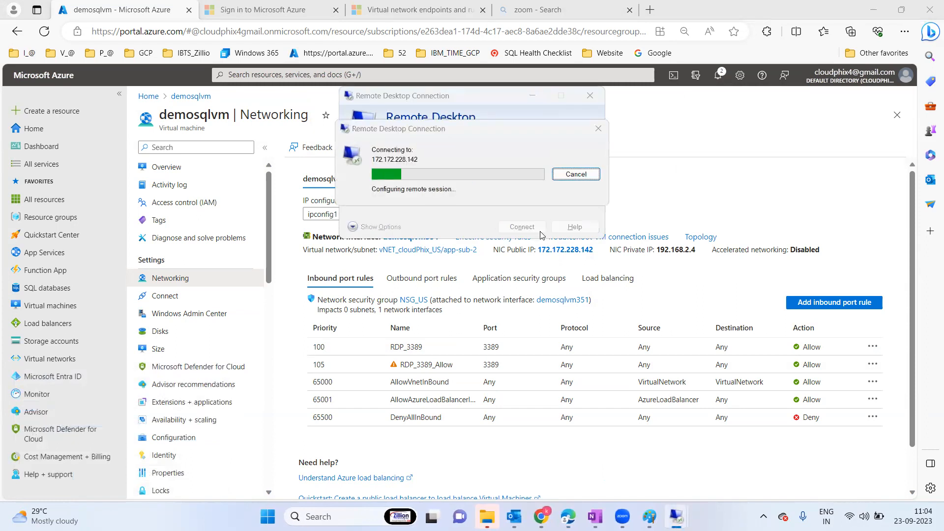
{"action": "left_click", "coordinate": [535, 270]}
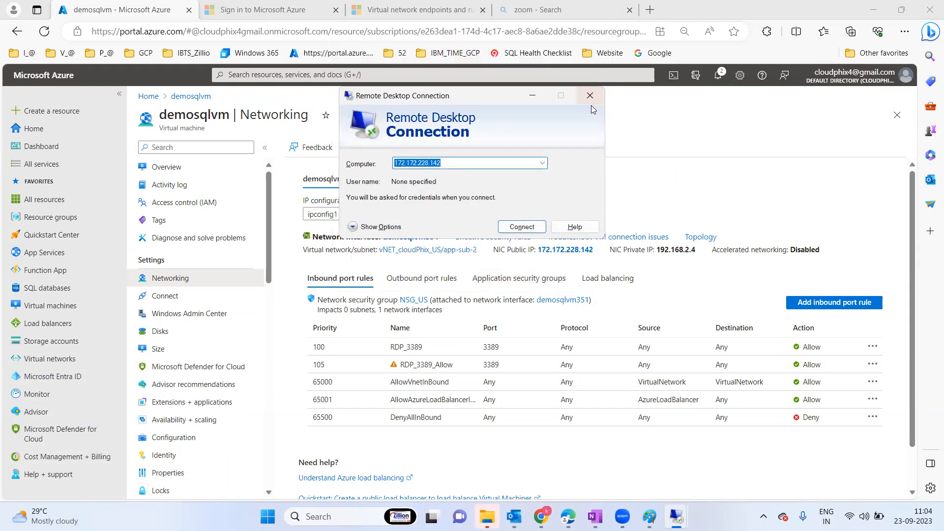
{"action": "left_click", "coordinate": [591, 100]}
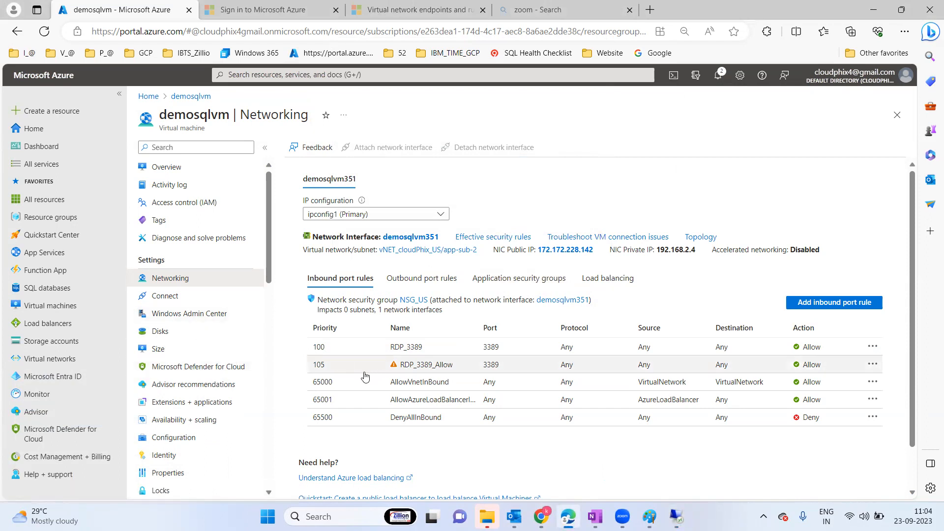
- Change the action of the RDP_3389 inbound rule to Deny and save the rule
{"action": "left_click", "coordinate": [331, 348]}
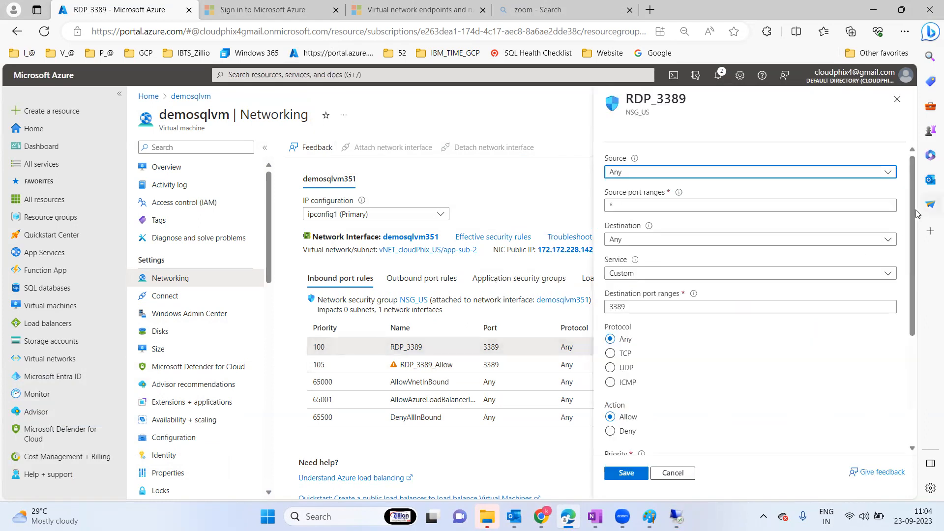
{"action": "left_click_drag", "start_coordinate": [914, 210], "coordinate": [912, 291]}
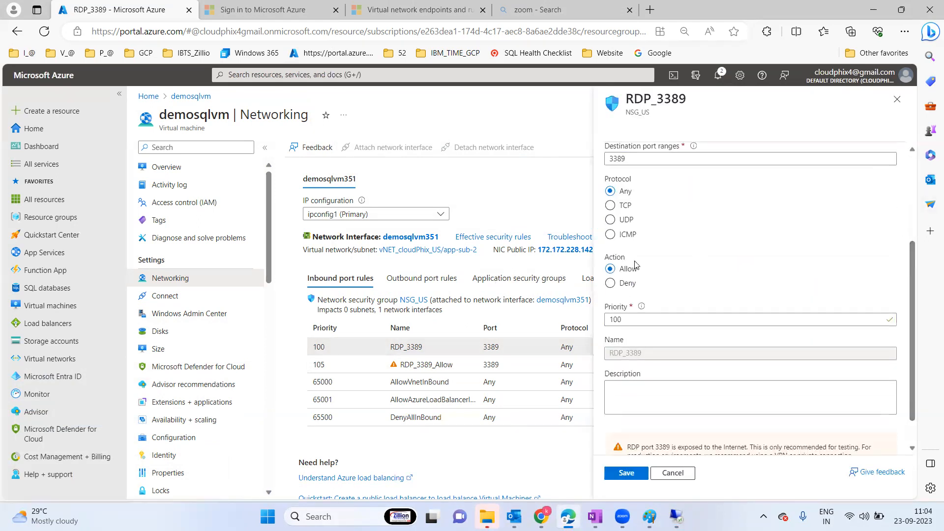
{"action": "left_click", "coordinate": [611, 283]}
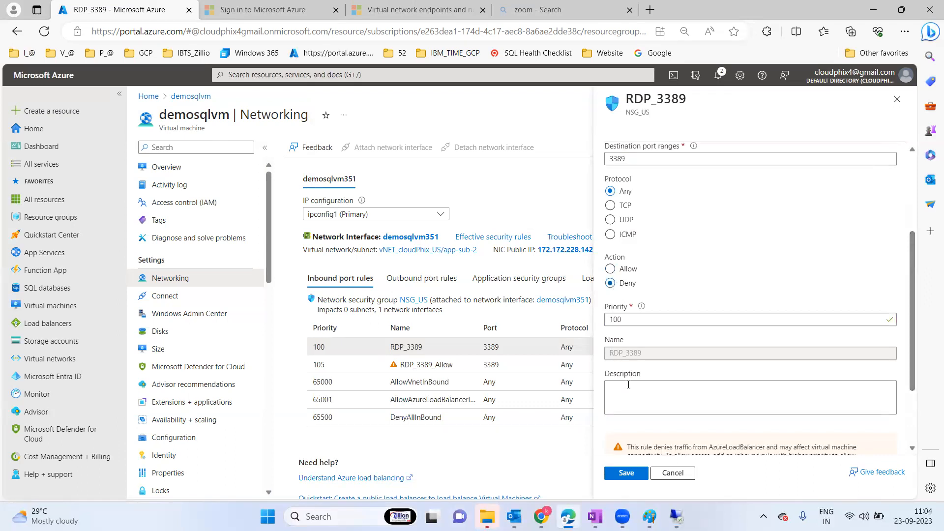
{"action": "left_click", "coordinate": [627, 473]}
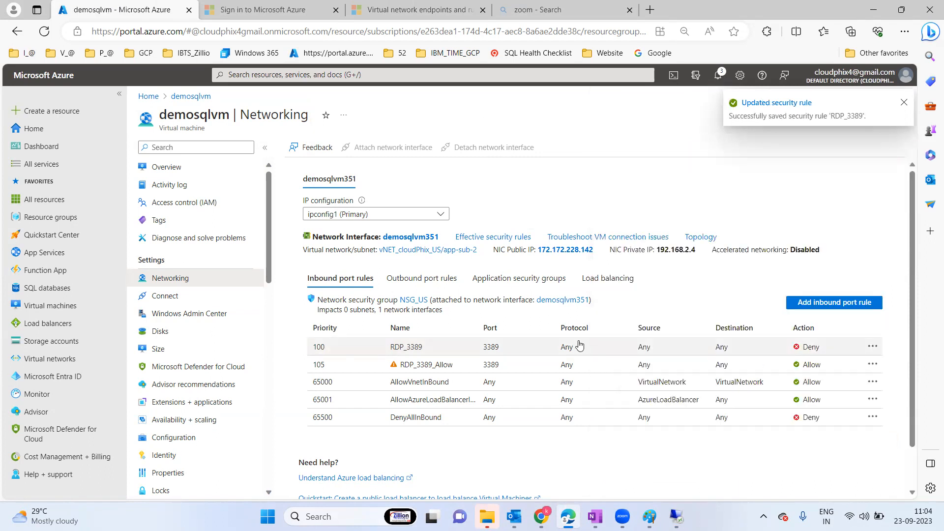
- Check the Remote Desktop connection to 172.172.228.142 against the deny rule, cancelling the sign-in and closing the window
{"action": "key", "text": "super+r"}
{"action": "key", "text": "Return"}
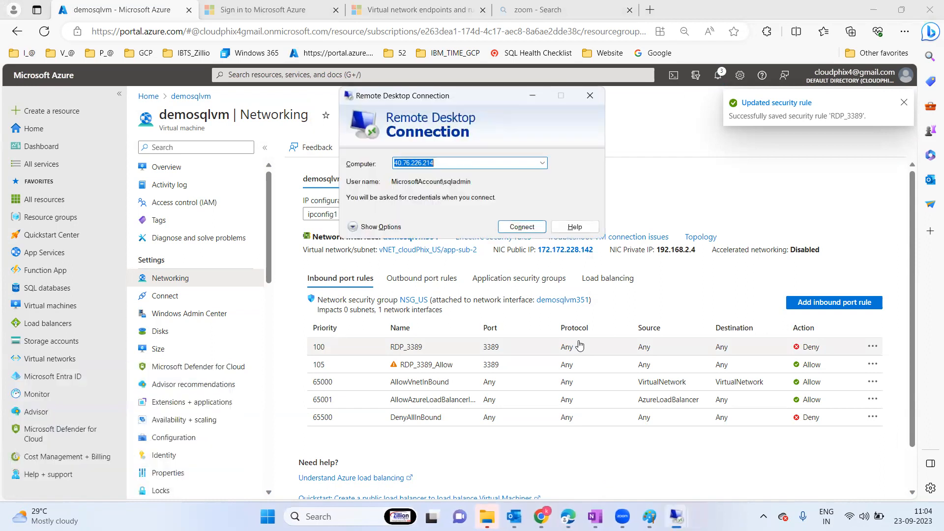
{"action": "type", "text": "172.172.228.142"}
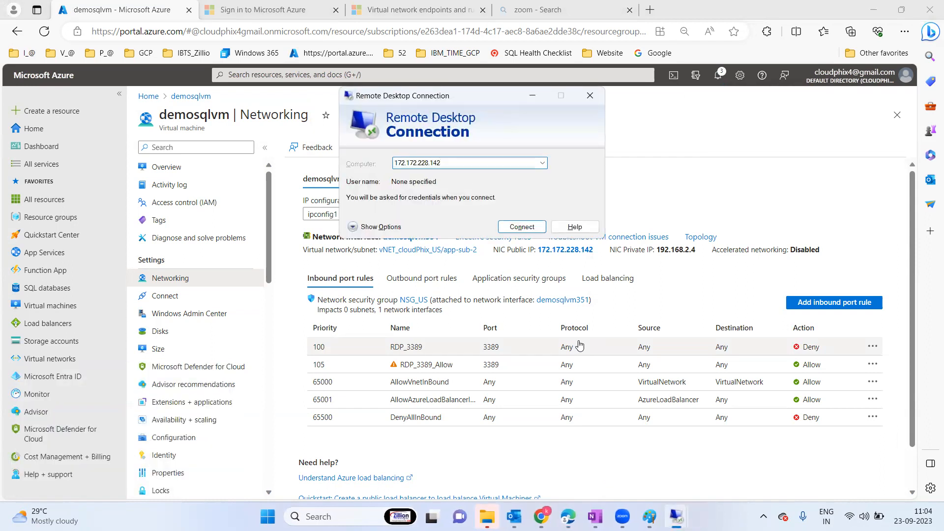
{"action": "key", "text": "Return"}
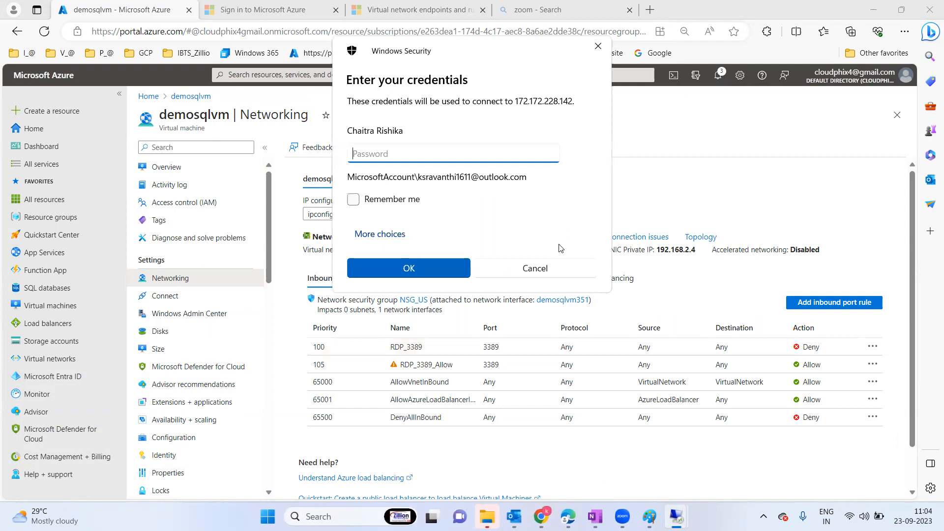
{"action": "left_click", "coordinate": [535, 268]}
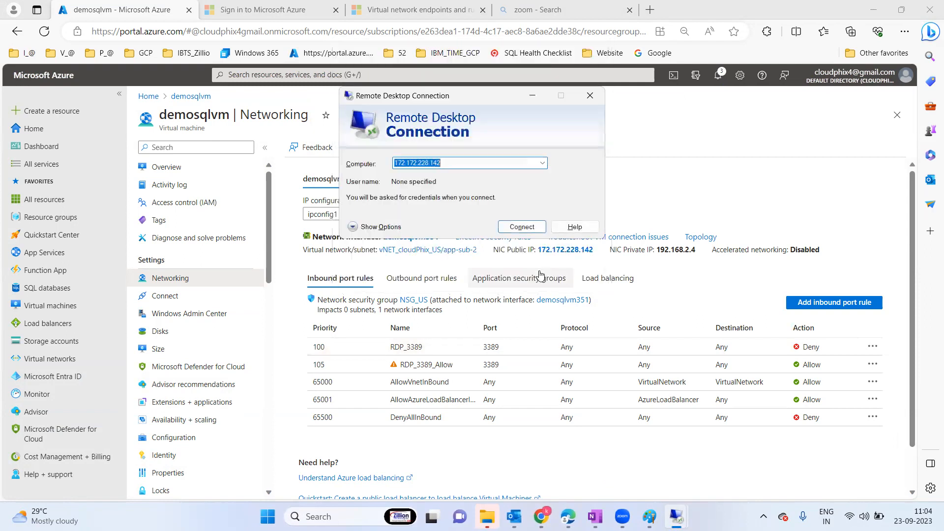
{"action": "left_click", "coordinate": [591, 96]}
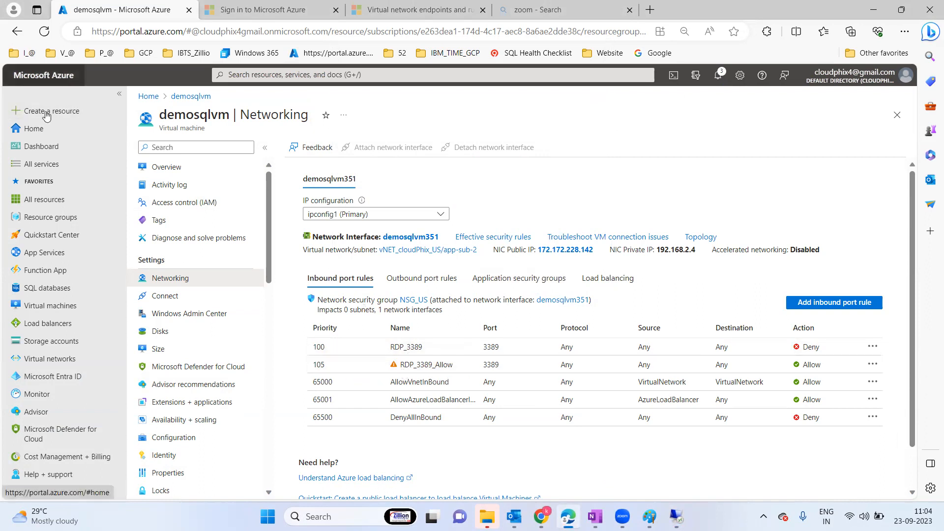
- Reload the networking settings of demosqlvm by way of its overview, and copy the NIC public IP address 172.172.228.142
{"action": "left_click", "coordinate": [153, 167]}
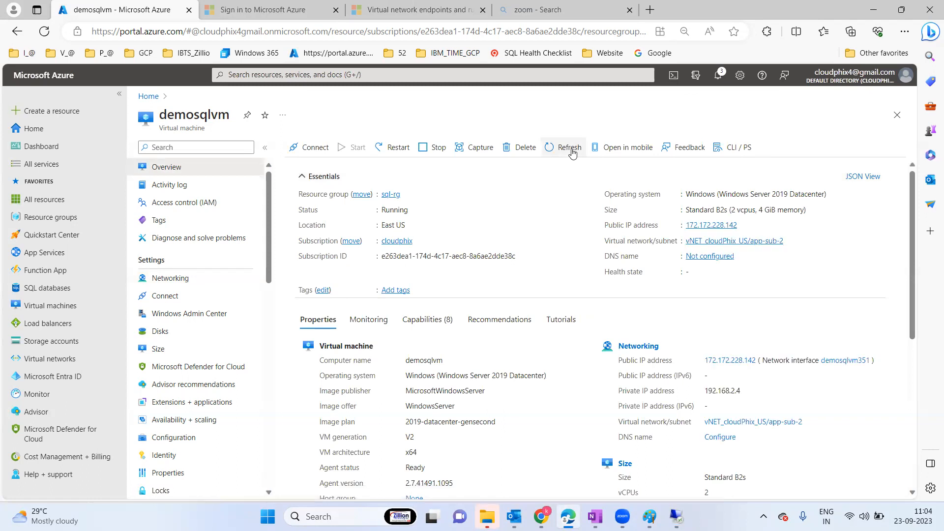
{"action": "left_click", "coordinate": [178, 279]}
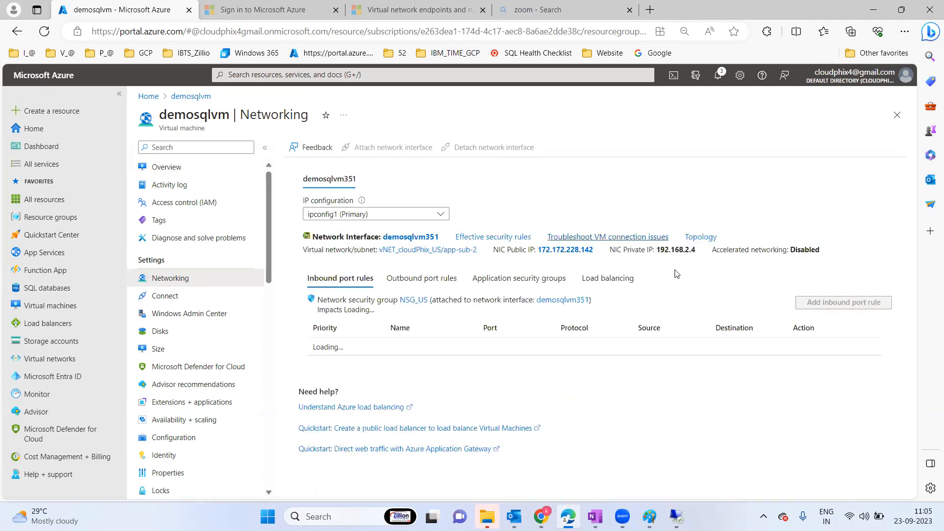
{"action": "left_click_drag", "start_coordinate": [595, 252], "coordinate": [537, 248]}
{"action": "key", "text": "ctrl+c"}
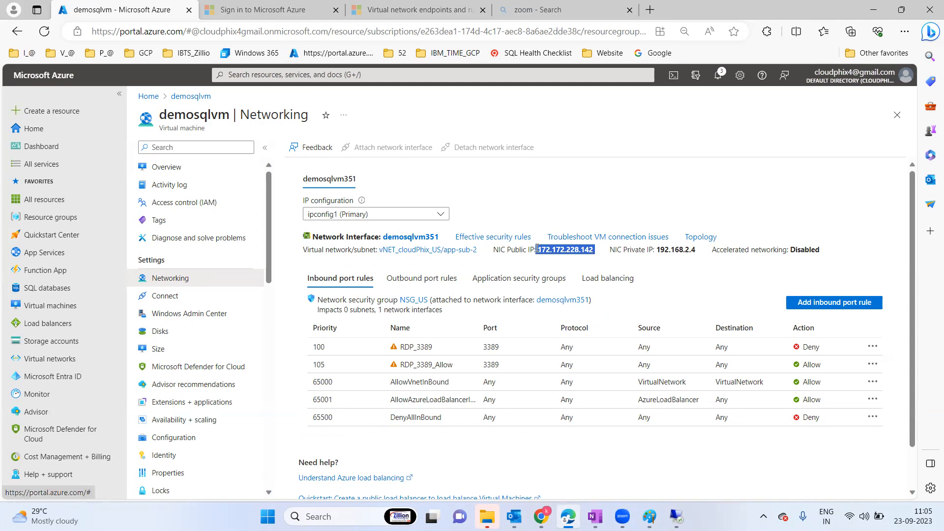
- Retry the Remote Desktop connection to the copied address 172.172.228.142, and close the connection window after the attempt
{"action": "key", "text": "super+r"}
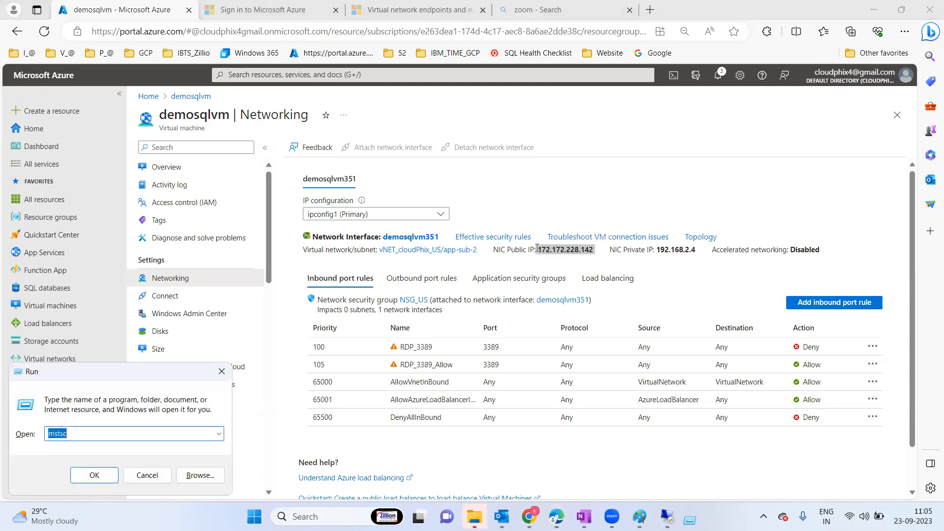
{"action": "key", "text": "Return"}
{"action": "key", "text": "ctrl+v"}
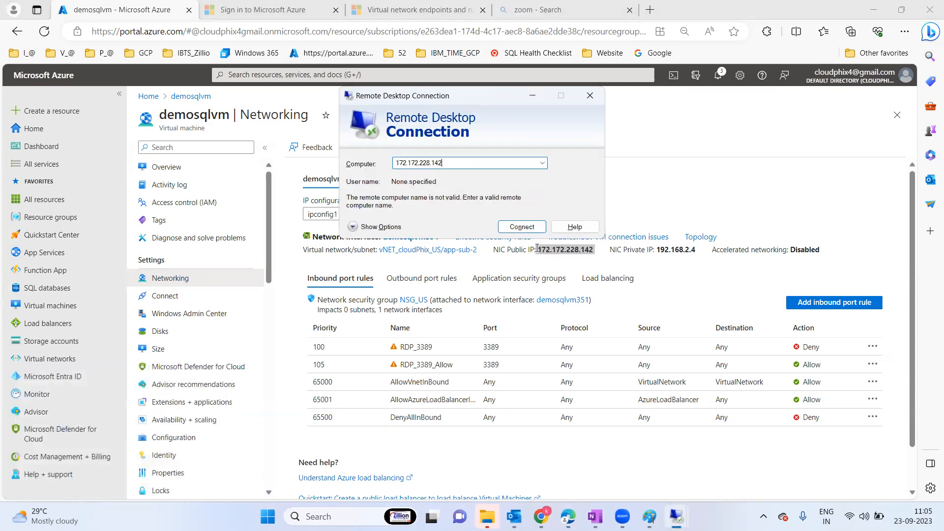
{"action": "key", "text": "Return"}
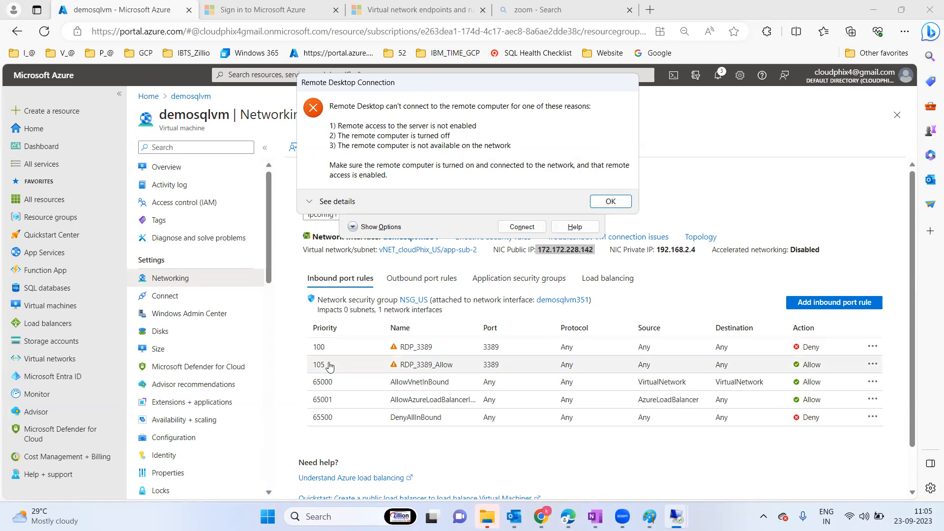
{"action": "left_click", "coordinate": [611, 201]}
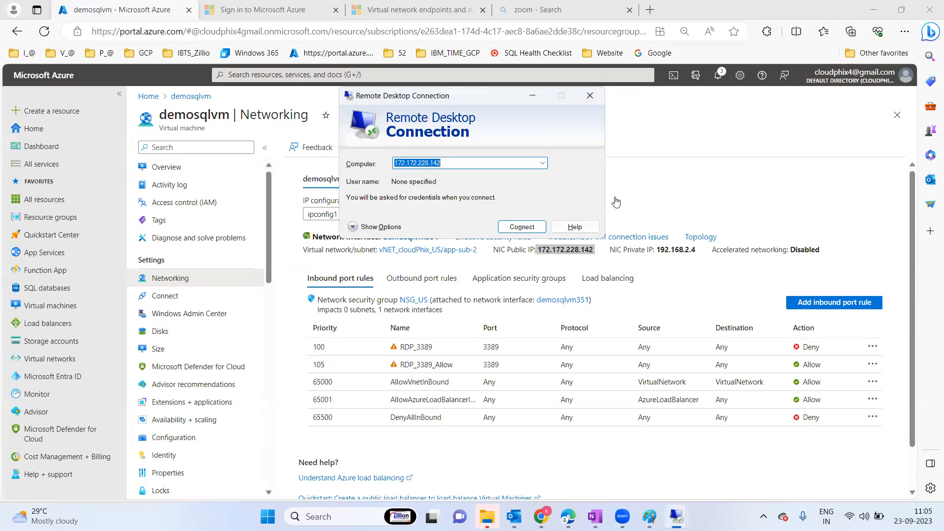
{"action": "left_click", "coordinate": [590, 95]}
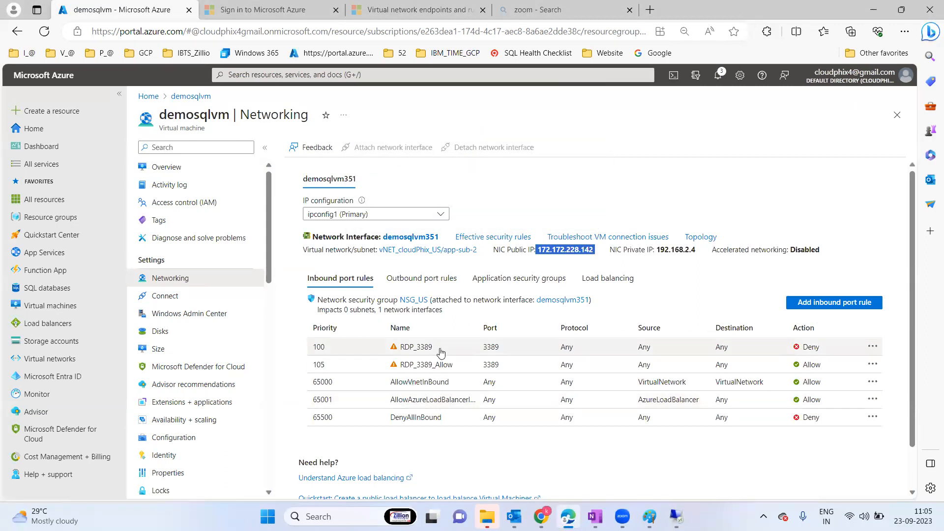
- Set the priority of the RDP_3389 deny rule to 600 and save the rule
{"action": "left_click", "coordinate": [381, 348]}
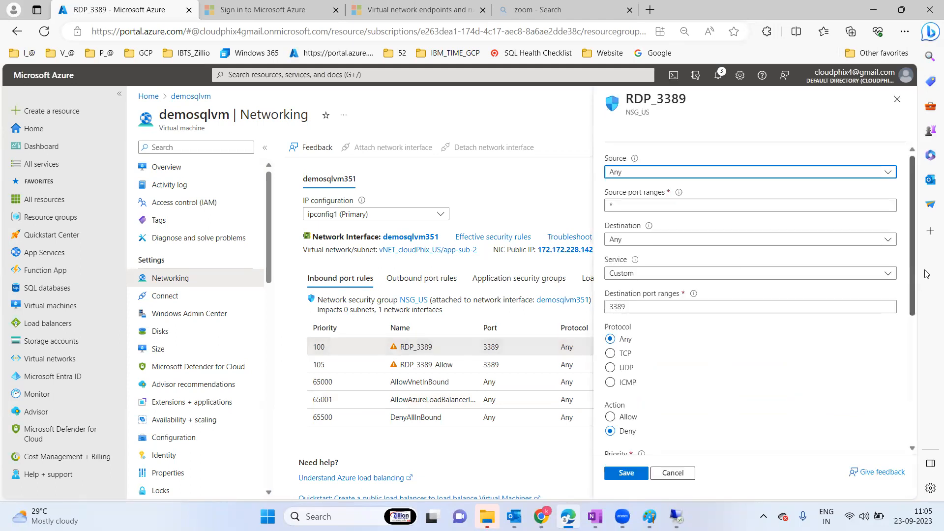
{"action": "left_click_drag", "start_coordinate": [912, 249], "coordinate": [910, 378]}
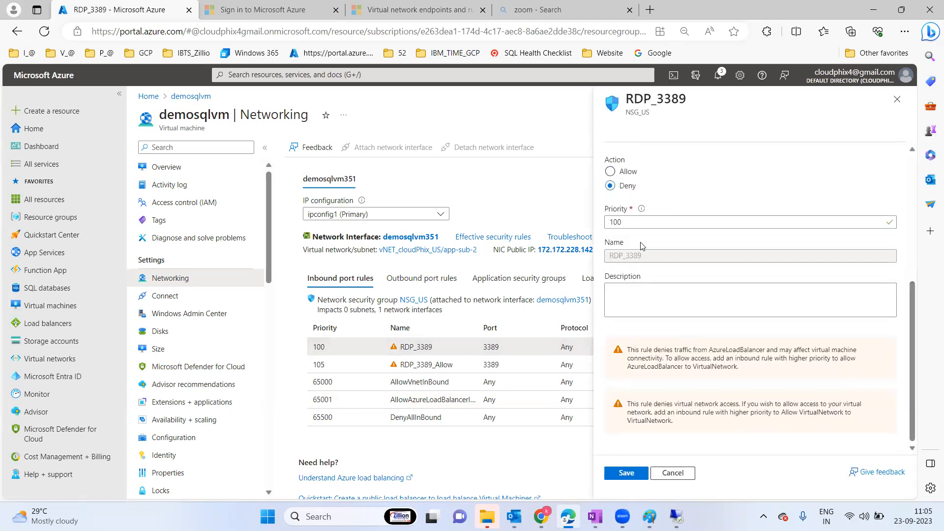
{"action": "left_click_drag", "start_coordinate": [630, 228], "coordinate": [600, 225]}
{"action": "type", "text": "600"}
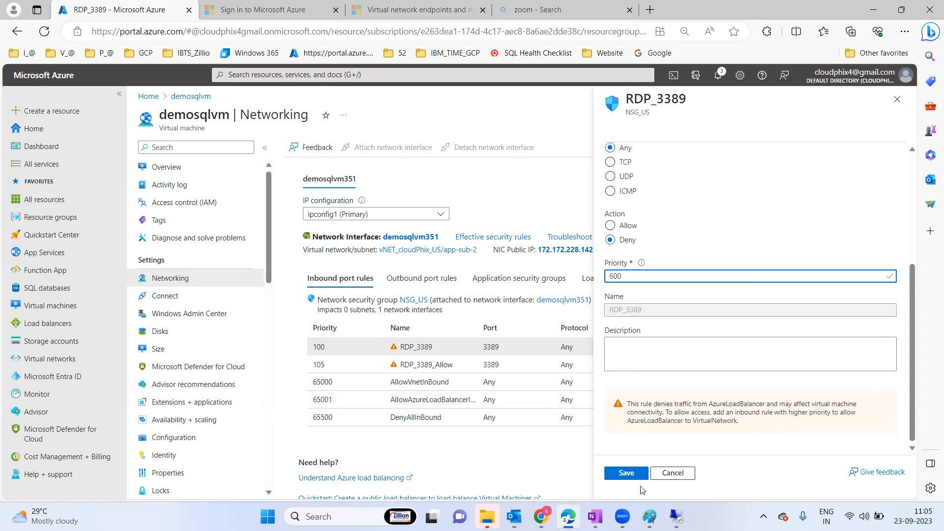
{"action": "left_click", "coordinate": [629, 477]}
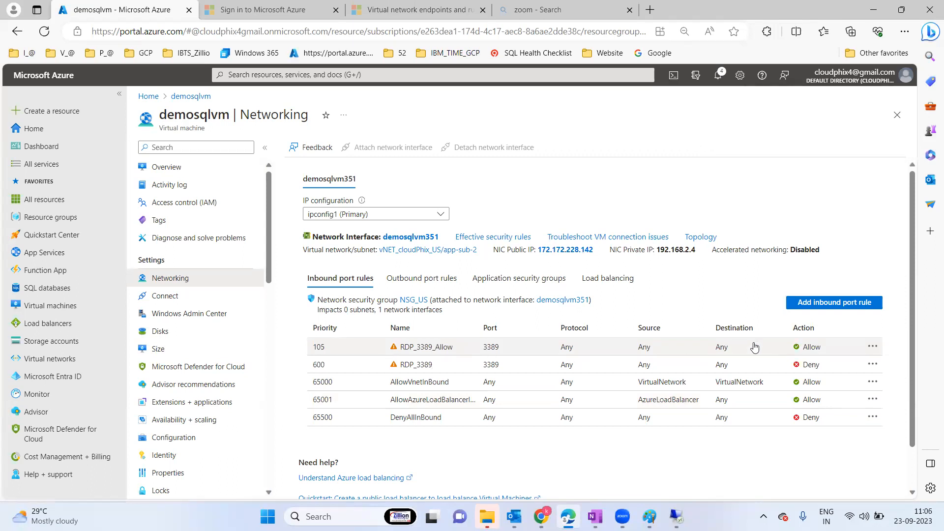
- Start a Remote Desktop connection to the copied address 172.172.228.142
{"action": "key", "text": "super+r"}
{"action": "key", "text": "Return"}
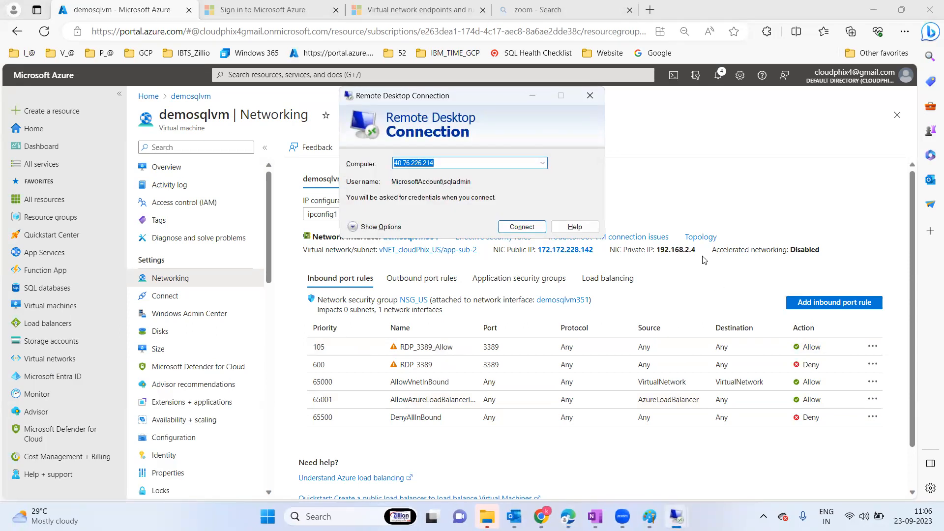
{"action": "key", "text": "ctrl+v"}
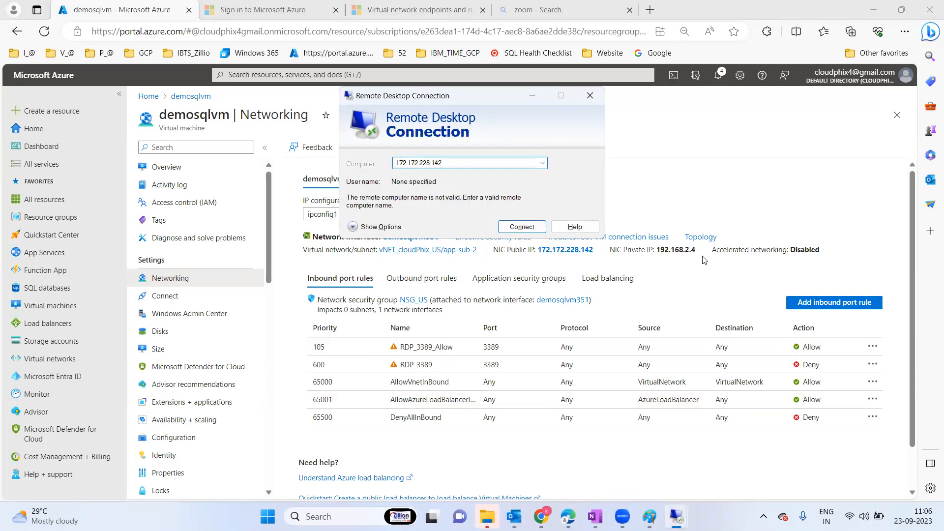
{"action": "key", "text": "Return"}
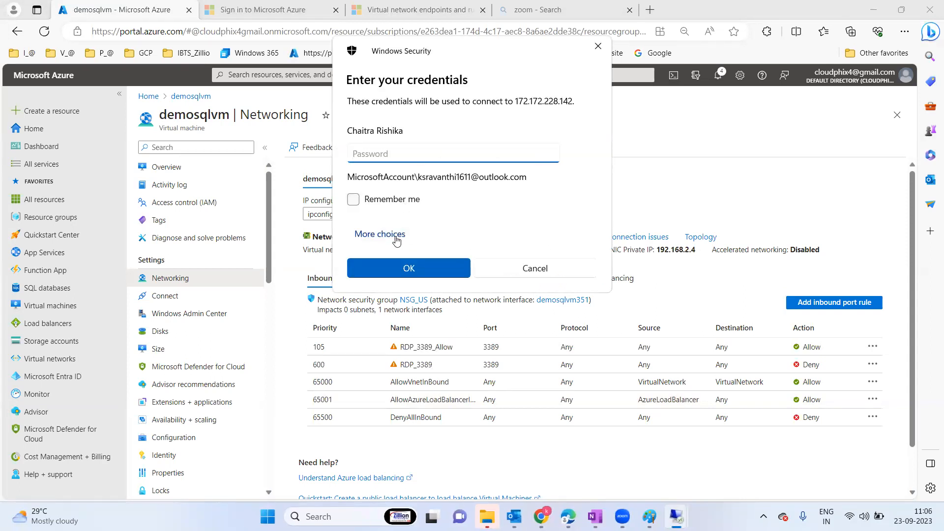
- Sign in to the remote computer with a different account, using the user name sqladmin and the account password
{"action": "left_click", "coordinate": [388, 236]}
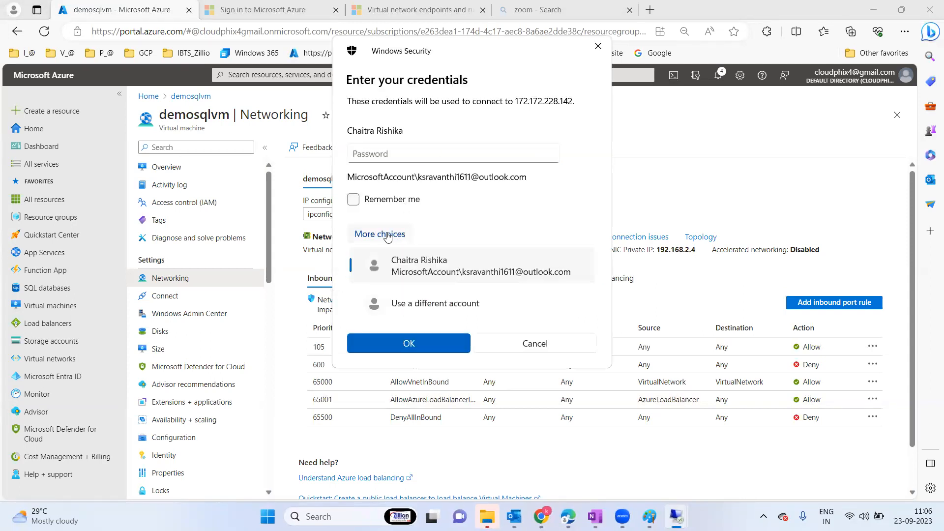
{"action": "left_click", "coordinate": [418, 304]}
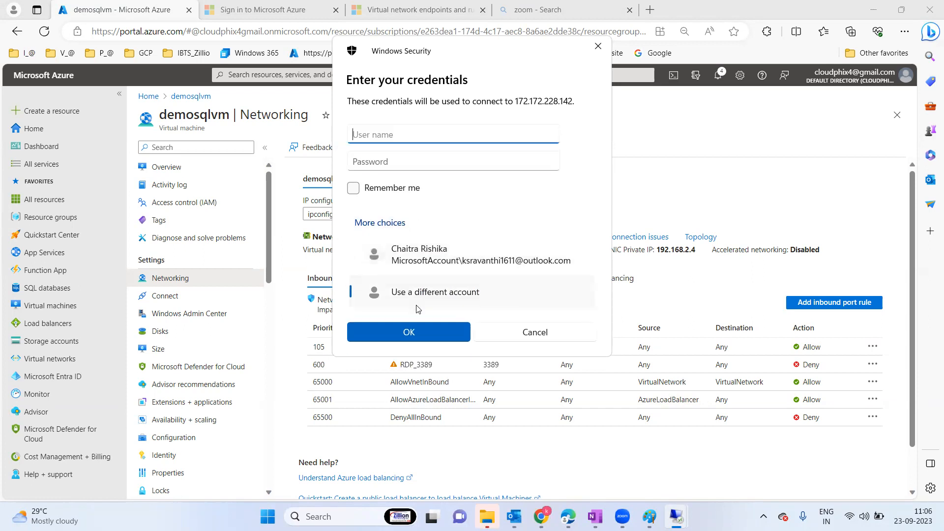
{"action": "type", "text": "sqladmin"}
{"action": "key", "text": "Tab"}
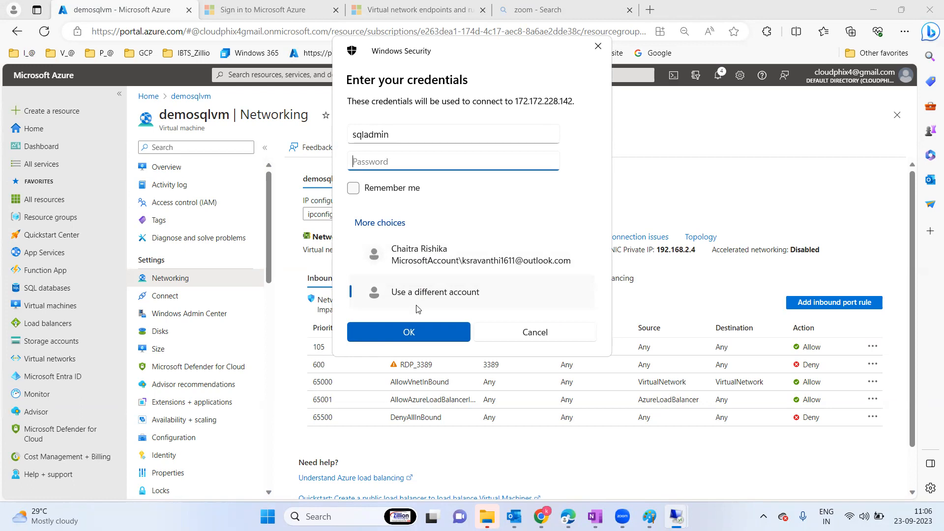
{"action": "type", "text": "•••••"}
{"action": "key", "text": "Return"}
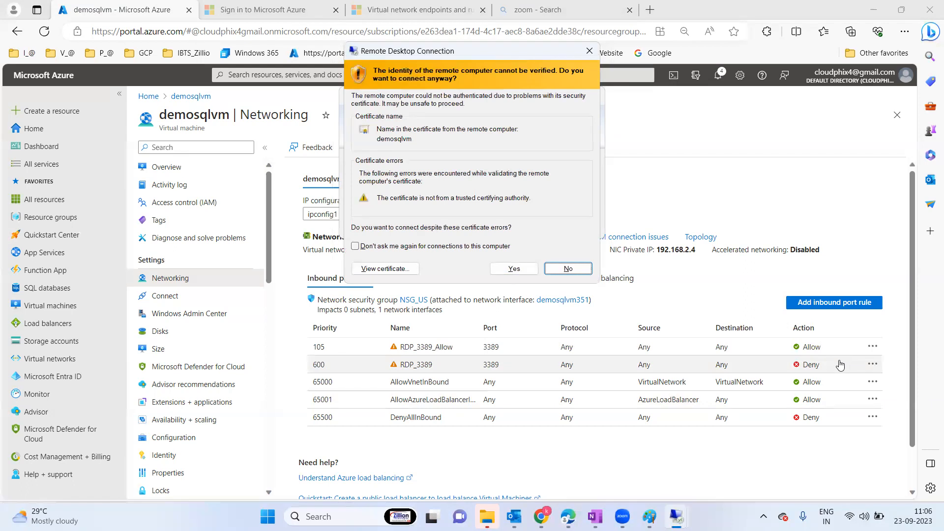
- Delete the RDP_3389 deny rule with priority 600 from the inbound port rules of demosqlvm
{"action": "left_click", "coordinate": [873, 367]}
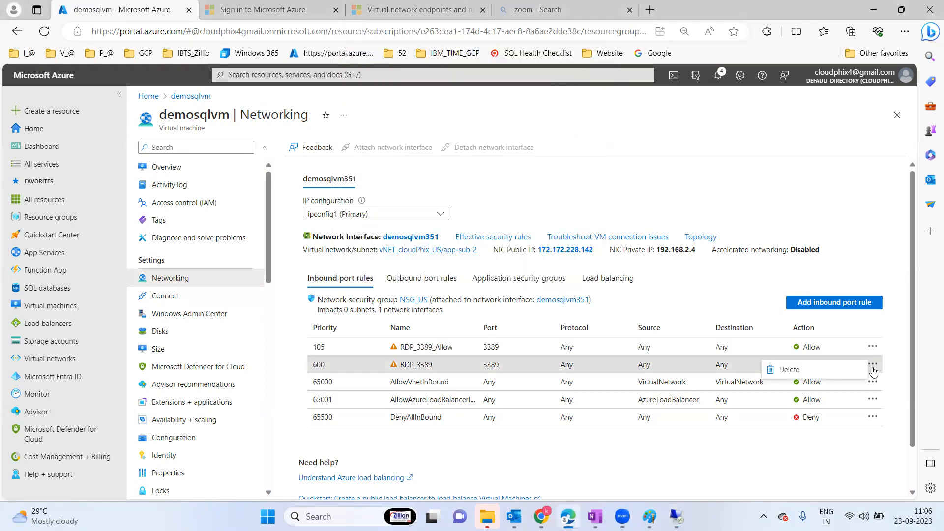
{"action": "left_click", "coordinate": [788, 369]}
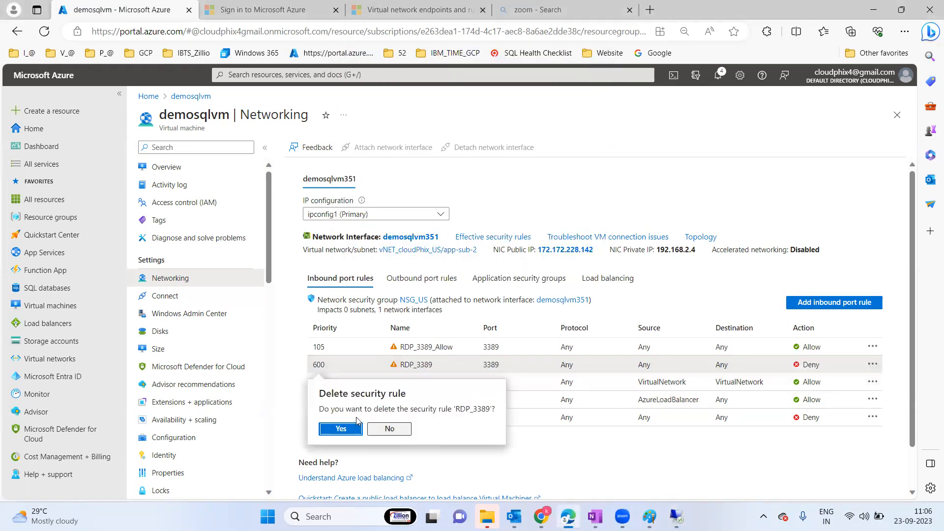
{"action": "left_click", "coordinate": [334, 429]}
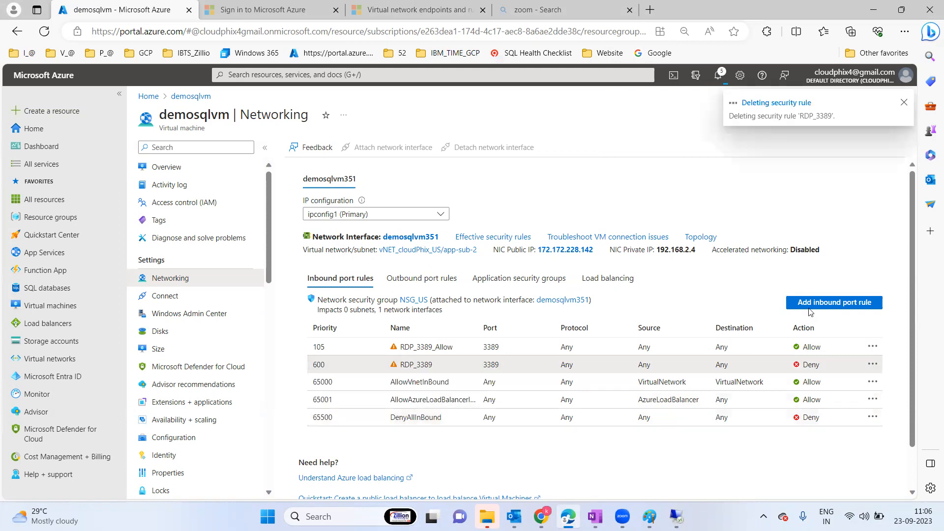
- Return to the pending Remote Desktop connection to demosqlvm and accept connecting despite the certificate errors
{"action": "left_click", "coordinate": [678, 517]}
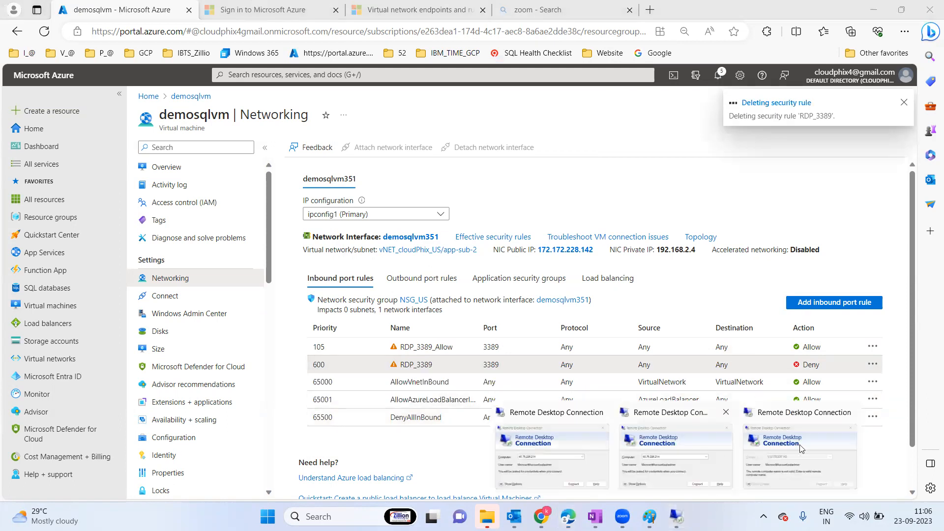
{"action": "left_click", "coordinate": [799, 446]}
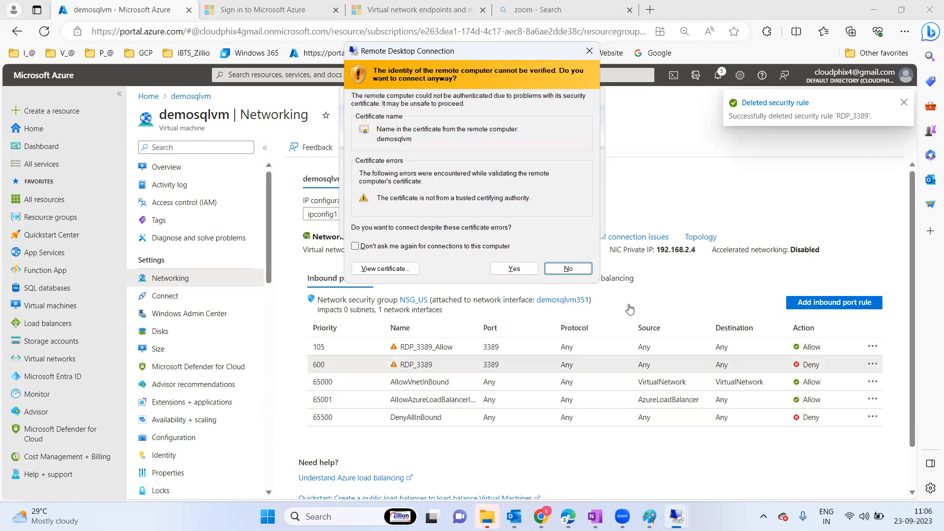
{"action": "left_click", "coordinate": [514, 268]}
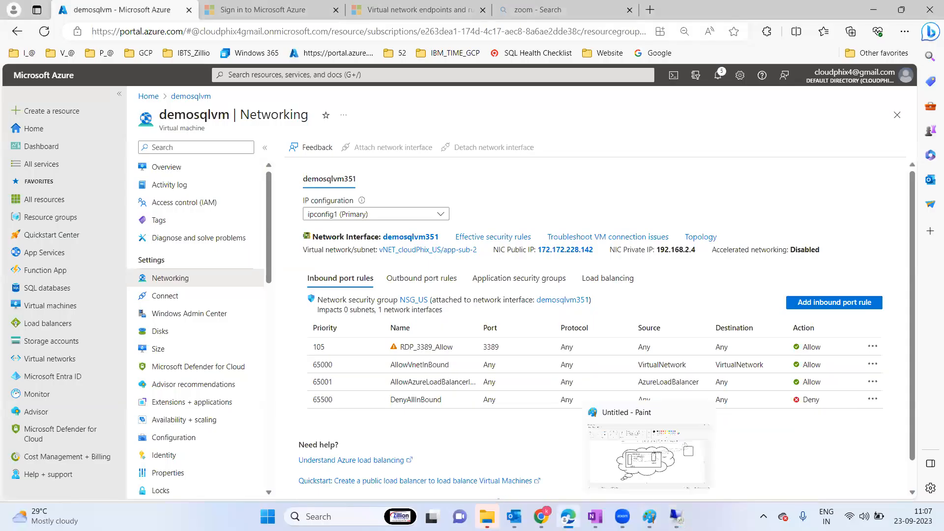
- Switch to the network diagram in Paint and draw a freehand pencil line from the DB Server box out past the cloud outline
{"action": "left_click", "coordinate": [649, 516]}
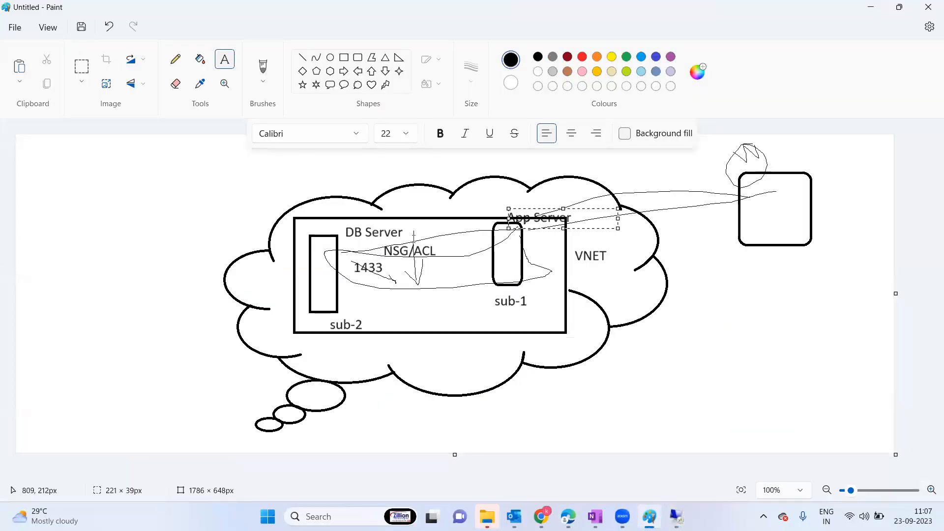
{"action": "left_click", "coordinate": [354, 256]}
{"action": "left_click_drag", "start_coordinate": [351, 300], "coordinate": [417, 287]}
{"action": "left_click", "coordinate": [287, 301]}
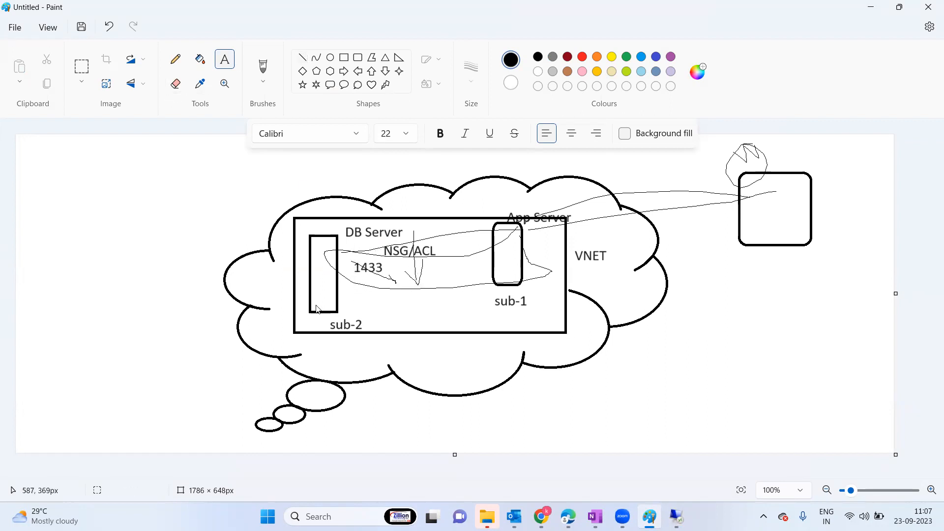
{"action": "left_click_drag", "start_coordinate": [317, 304], "coordinate": [202, 366]}
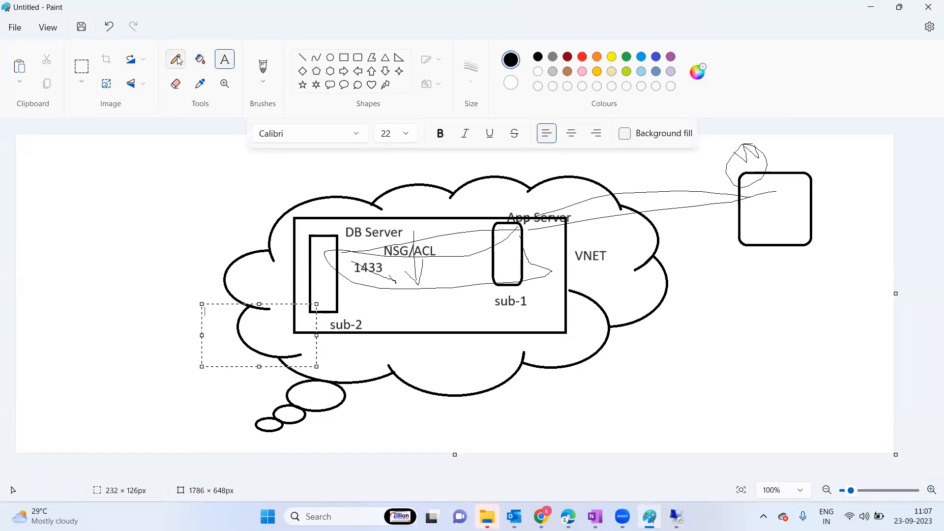
{"action": "left_click", "coordinate": [168, 190]}
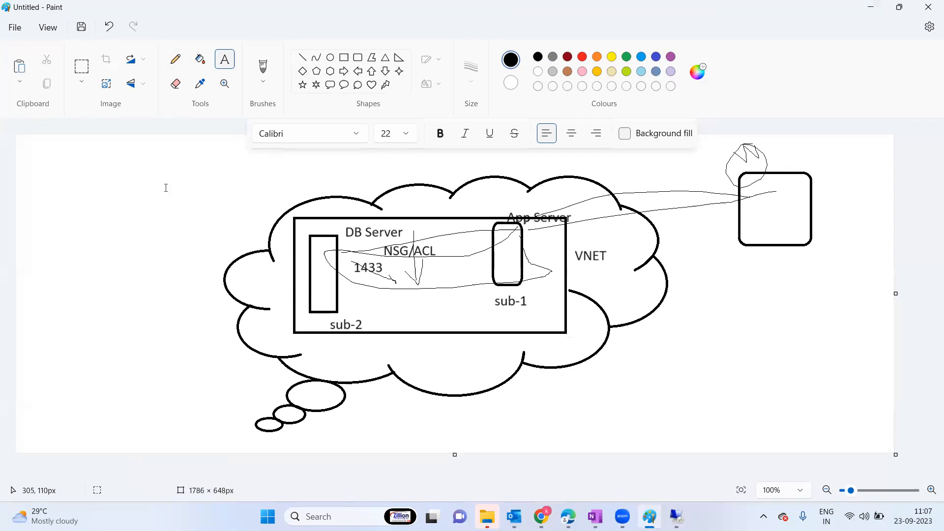
{"action": "left_click", "coordinate": [176, 59]}
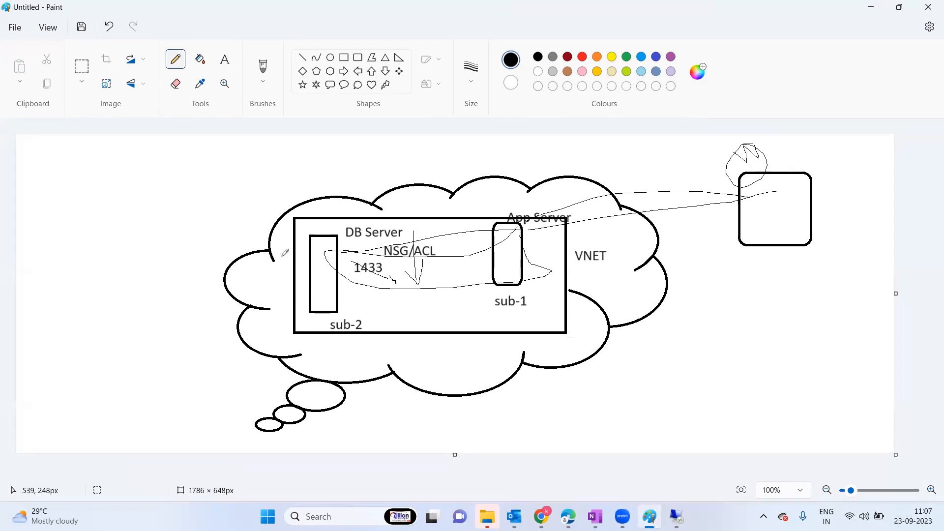
{"action": "left_click_drag", "start_coordinate": [323, 259], "coordinate": [195, 333]}
- Switch back to the Azure portal and copy the NIC private IP address 192.168.2.4 of demosqlvm
{"action": "key", "text": "alt+Tab"}
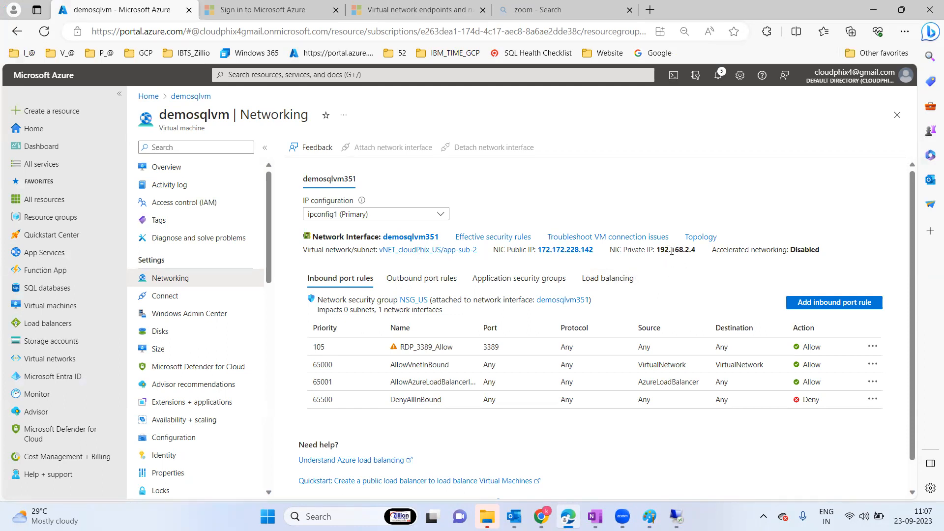
{"action": "left_click_drag", "start_coordinate": [699, 252], "coordinate": [659, 256]}
{"action": "key", "text": "ctrl+c"}
- Try a Remote Desktop connection to the private address 192.168.2.4, and close the connection window after the attempt
{"action": "key", "text": "super+r"}
{"action": "key", "text": "Return"}
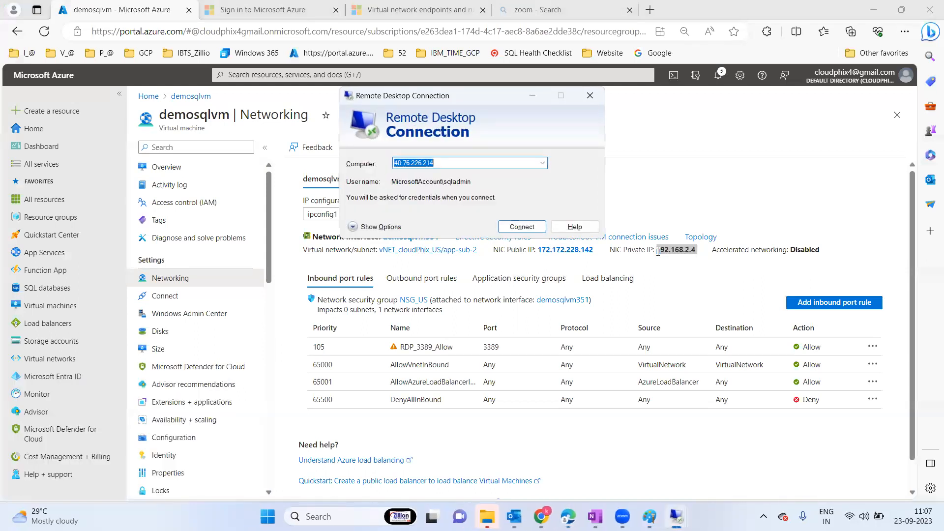
{"action": "left_click", "coordinate": [737, 114]}
{"action": "left_click", "coordinate": [459, 164]}
{"action": "left_click_drag", "start_coordinate": [458, 164], "coordinate": [355, 168]}
{"action": "key", "text": "ctrl+v"}
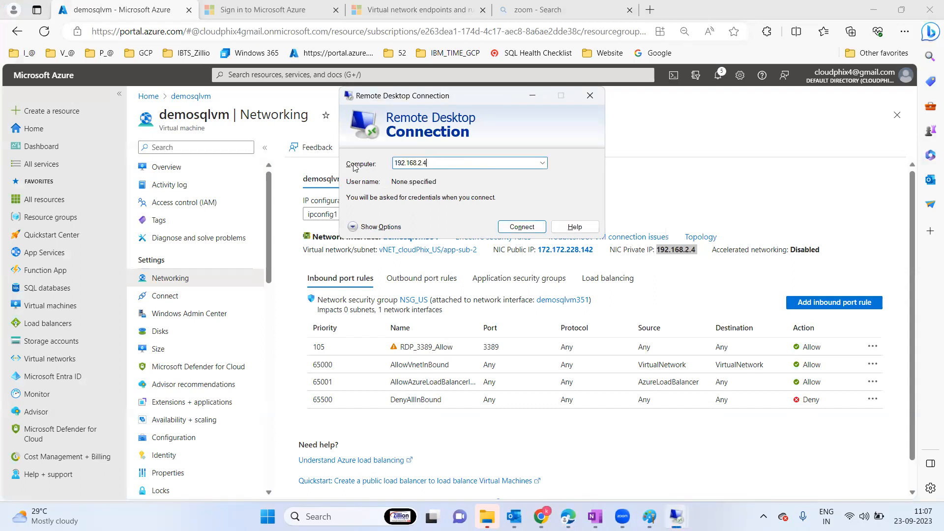
{"action": "key", "text": "Return"}
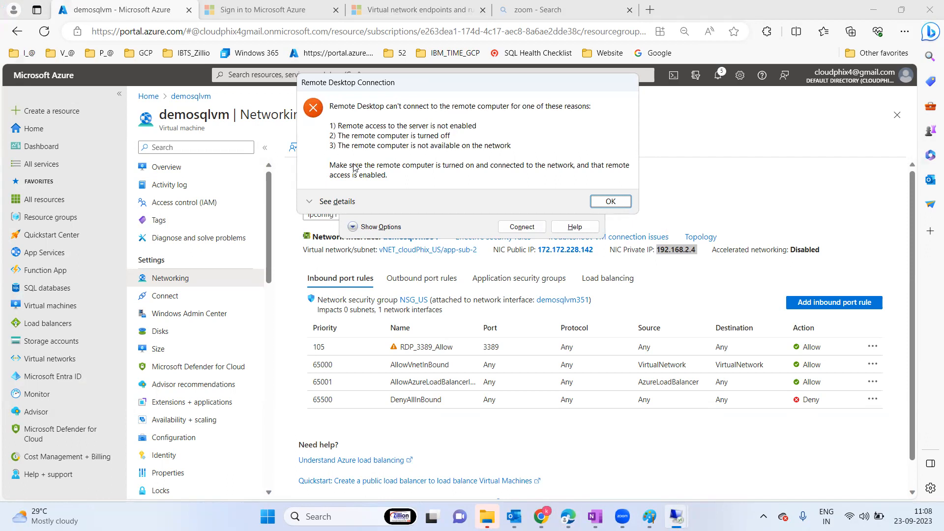
{"action": "left_click", "coordinate": [611, 202]}
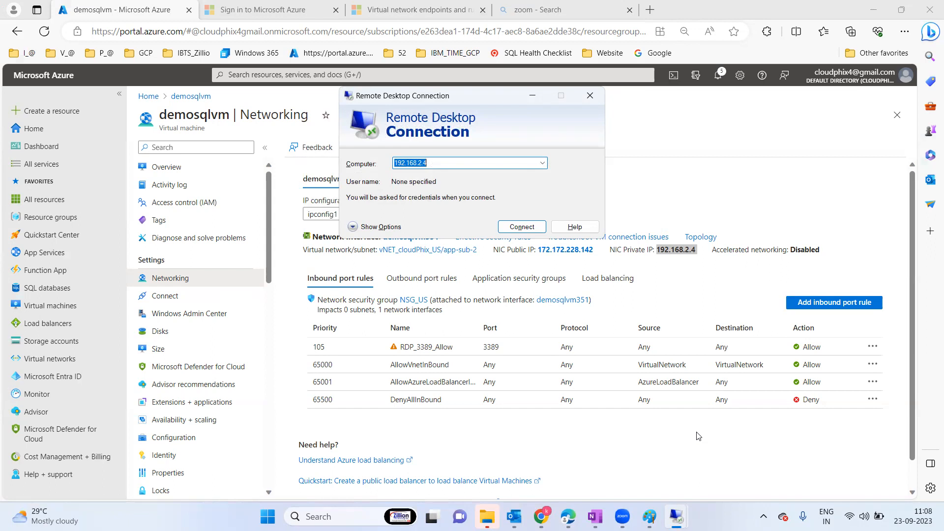
{"action": "left_click", "coordinate": [589, 99]}
- Leave the demosqlvm networking page and open the Bastion settings of the virtual network vNET_cloudPhix_US
{"action": "left_click", "coordinate": [898, 117]}
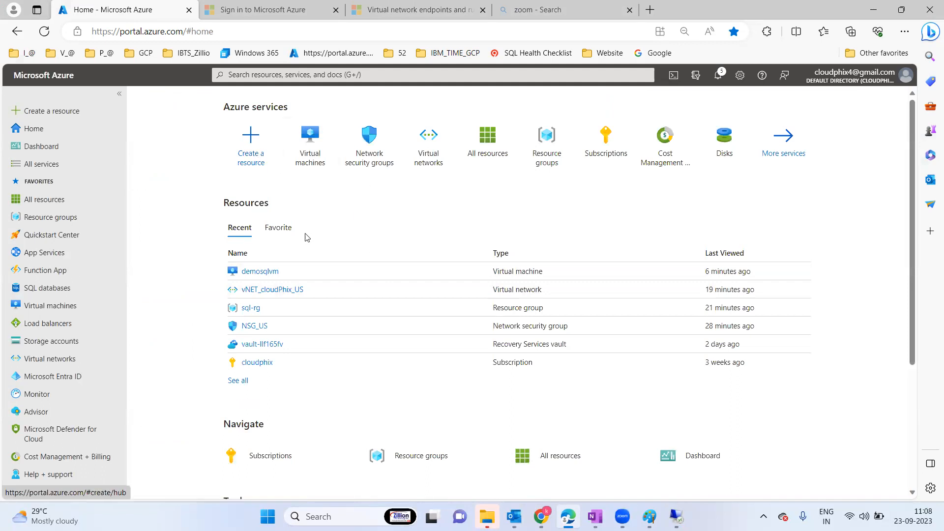
{"action": "left_click", "coordinate": [279, 291]}
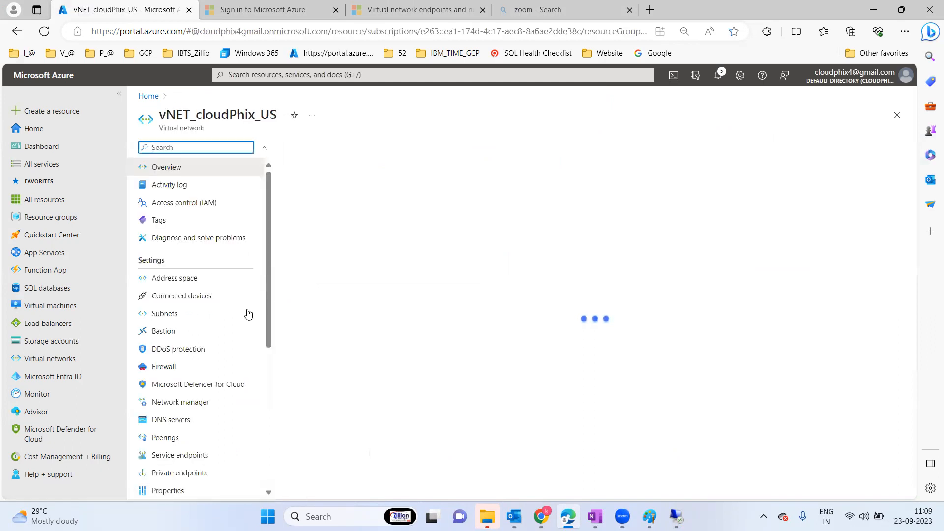
{"action": "left_click", "coordinate": [167, 334]}
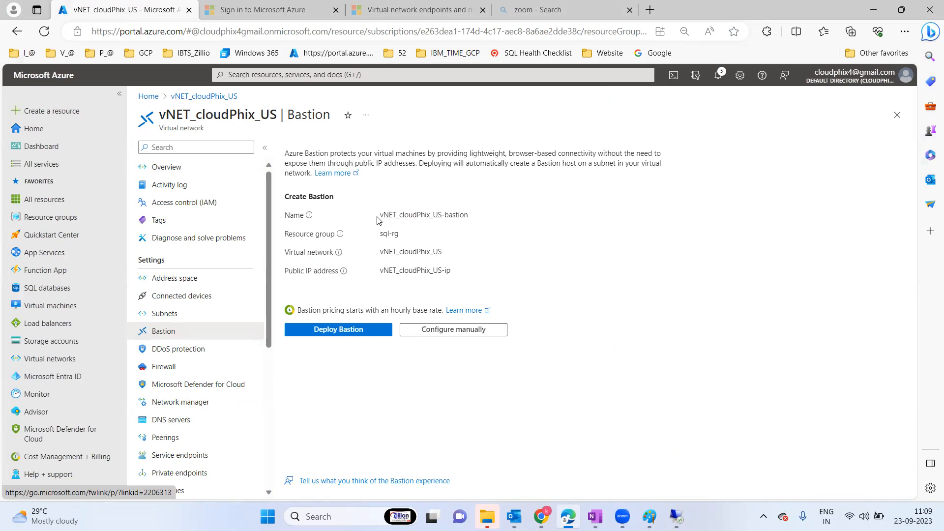
- Review the proposed Bastion name, resource group, virtual network and public IP address, and deploy Bastion vNET_cloudPhix_US-bastion with these defaults
{"action": "left_click_drag", "start_coordinate": [379, 219], "coordinate": [470, 216]}
{"action": "left_click", "coordinate": [397, 236]}
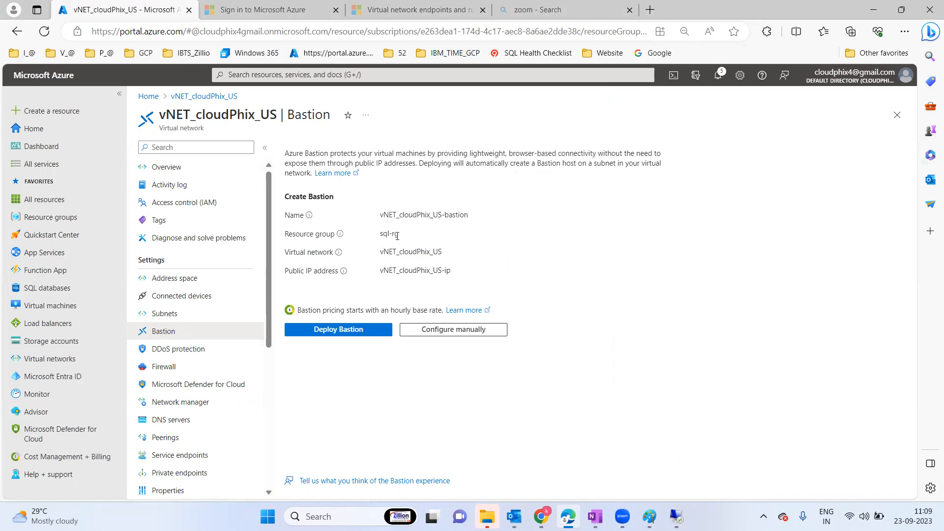
{"action": "left_click_drag", "start_coordinate": [398, 236], "coordinate": [463, 239]}
{"action": "left_click_drag", "start_coordinate": [375, 254], "coordinate": [473, 255]}
{"action": "left_click_drag", "start_coordinate": [382, 215], "coordinate": [474, 218]}
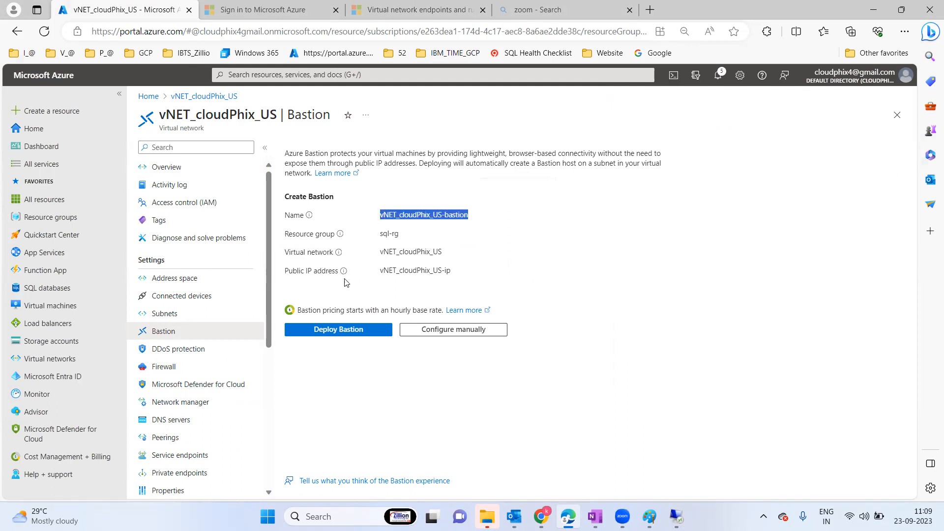
{"action": "left_click_drag", "start_coordinate": [381, 274], "coordinate": [475, 271]}
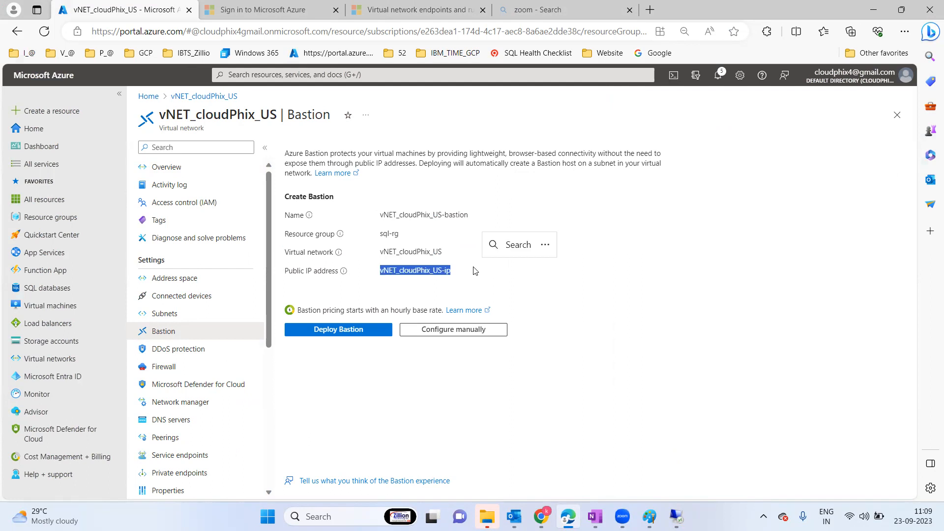
{"action": "left_click", "coordinate": [354, 332]}
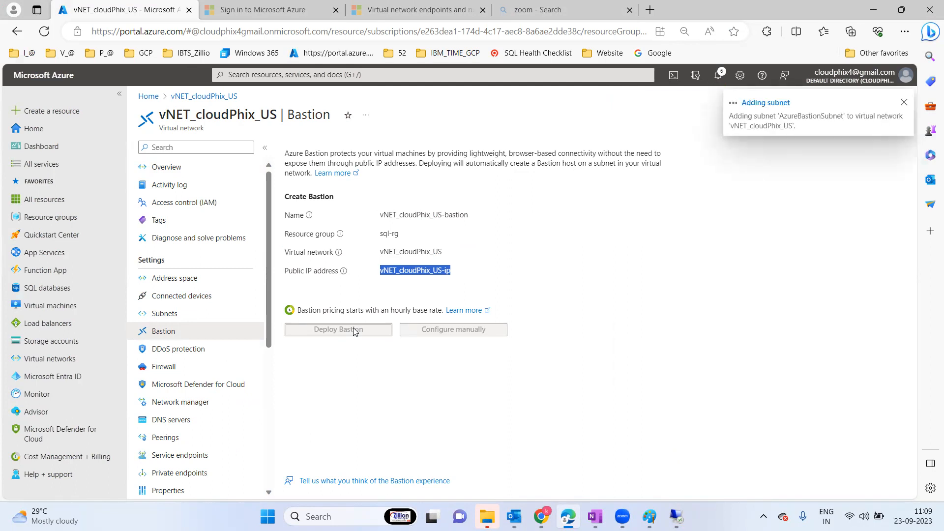
- Check the subnets of vNET_cloudPhix_US for the Bastion subnet and view the deployment notifications
{"action": "left_click", "coordinate": [165, 314]}
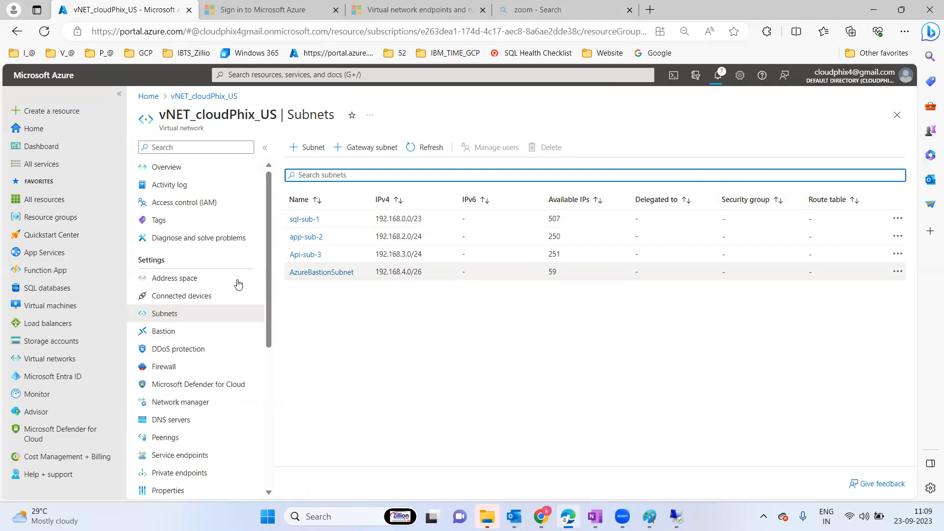
{"action": "left_click", "coordinate": [720, 79]}
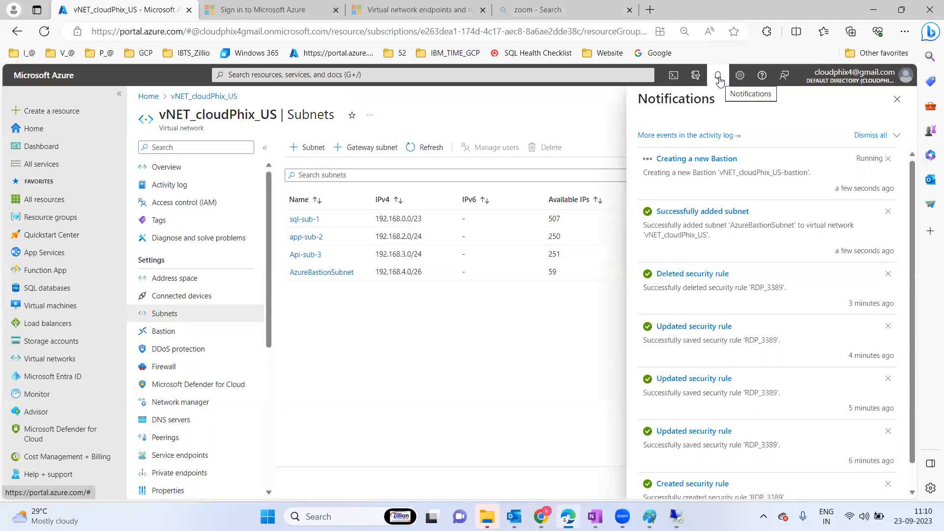
{"action": "left_click", "coordinate": [310, 4]}
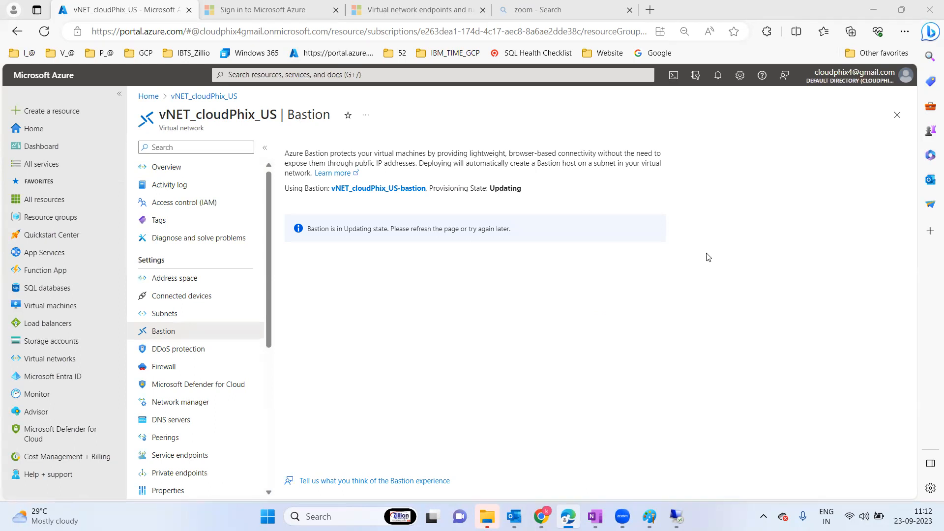
- Reload the Bastion page of vNET_cloudPhix_US repeatedly to check the provisioning state
{"action": "left_click", "coordinate": [713, 369]}
{"action": "left_click", "coordinate": [44, 37]}
{"action": "left_click", "coordinate": [44, 33]}
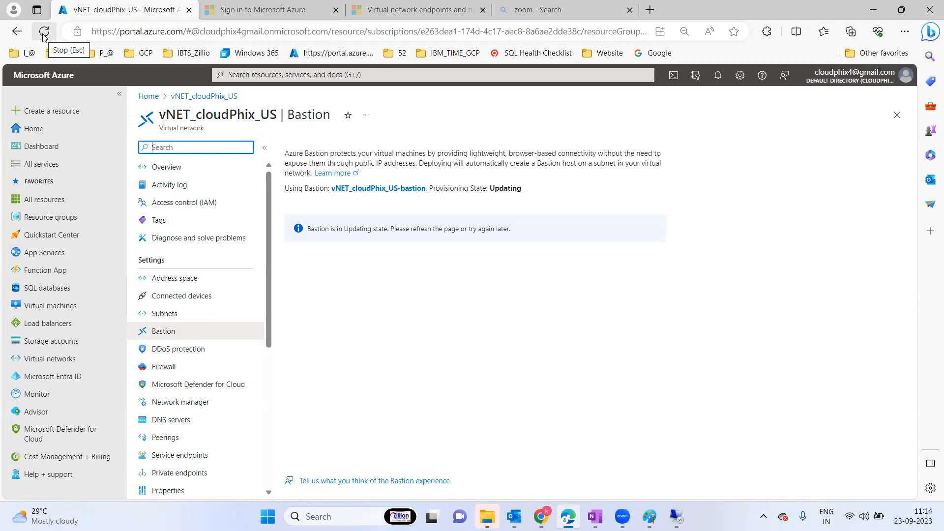
{"action": "left_click", "coordinate": [43, 34]}
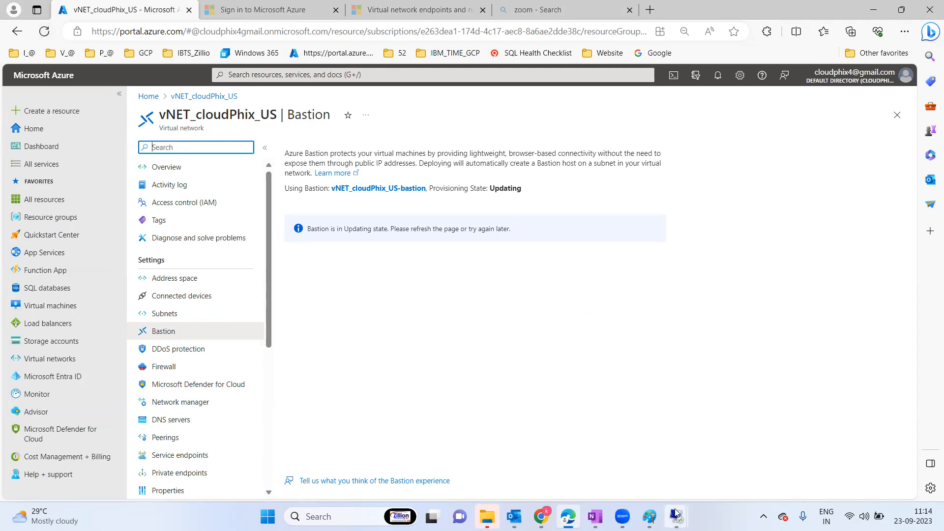
- Switch to the open Remote Desktop session on 172.172.228.142 and disconnect it
{"action": "left_click", "coordinate": [676, 513]}
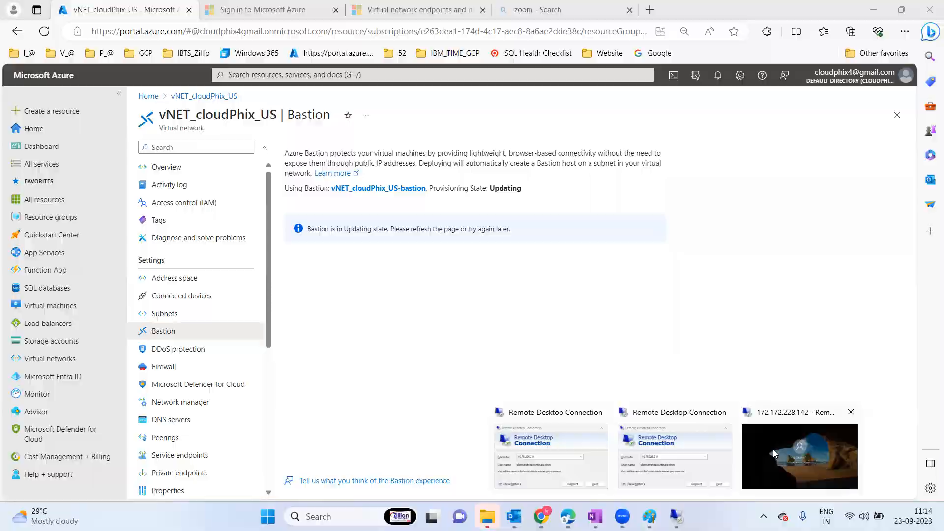
{"action": "left_click", "coordinate": [773, 450]}
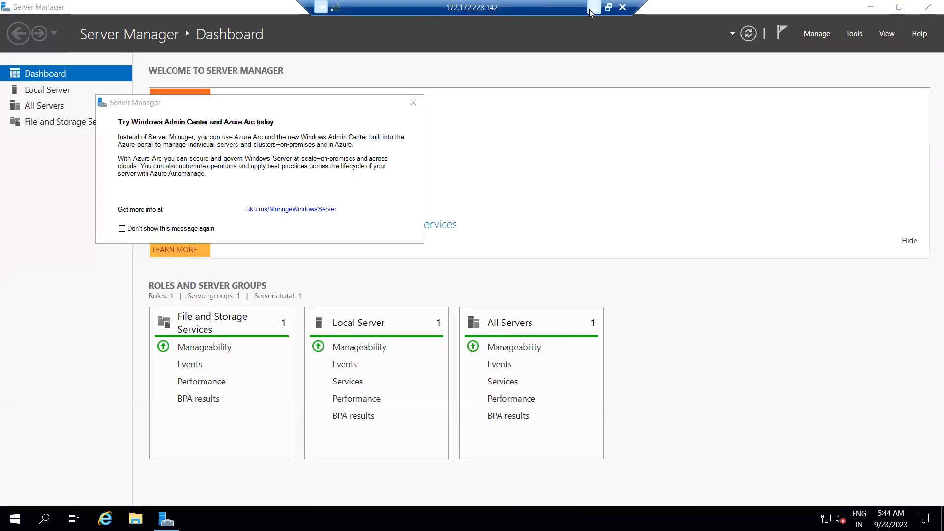
{"action": "left_click", "coordinate": [624, 9]}
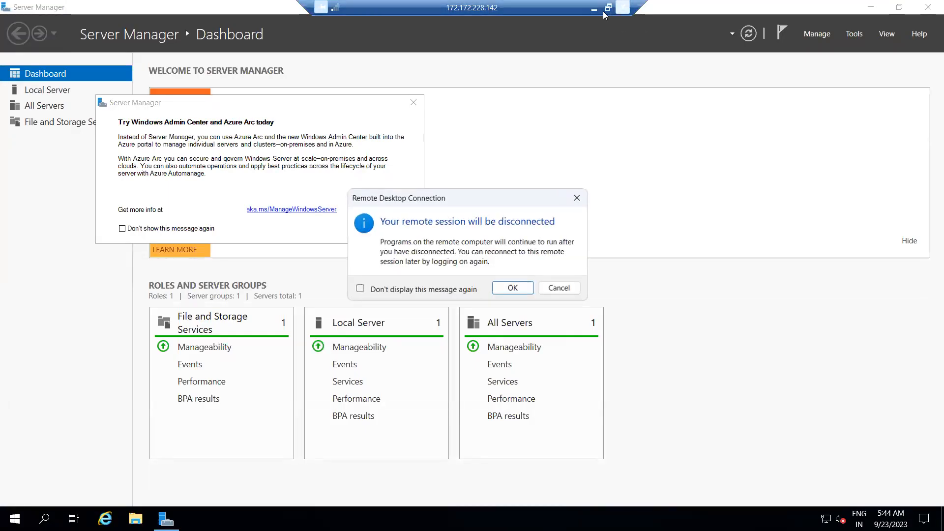
{"action": "left_click", "coordinate": [513, 287]}
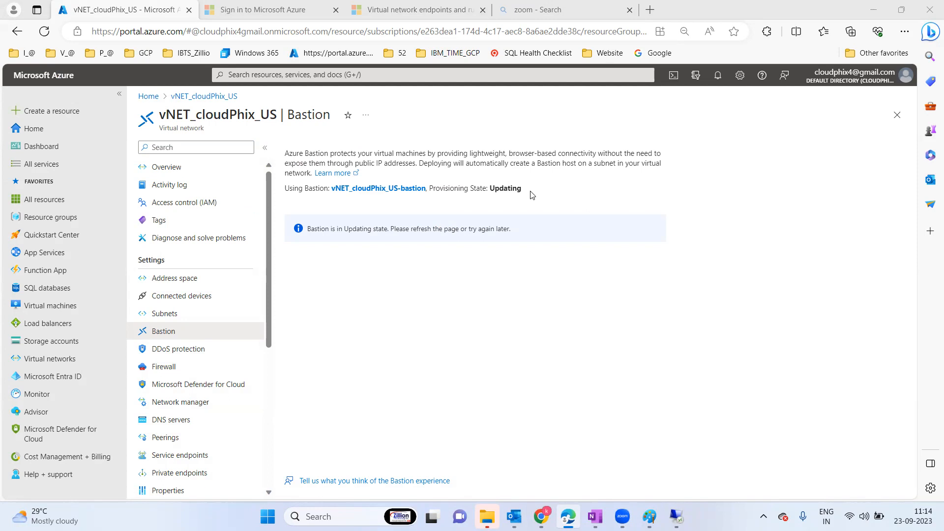
- Close the Bastion page and reopen it from vNET_cloudPhix_US to check the provisioning state
{"action": "left_click", "coordinate": [896, 115]}
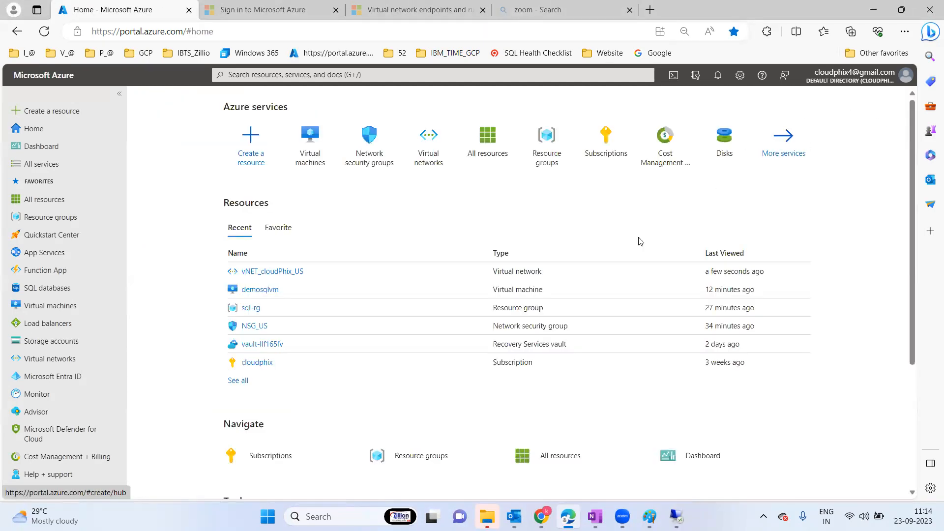
{"action": "left_click", "coordinate": [275, 272]}
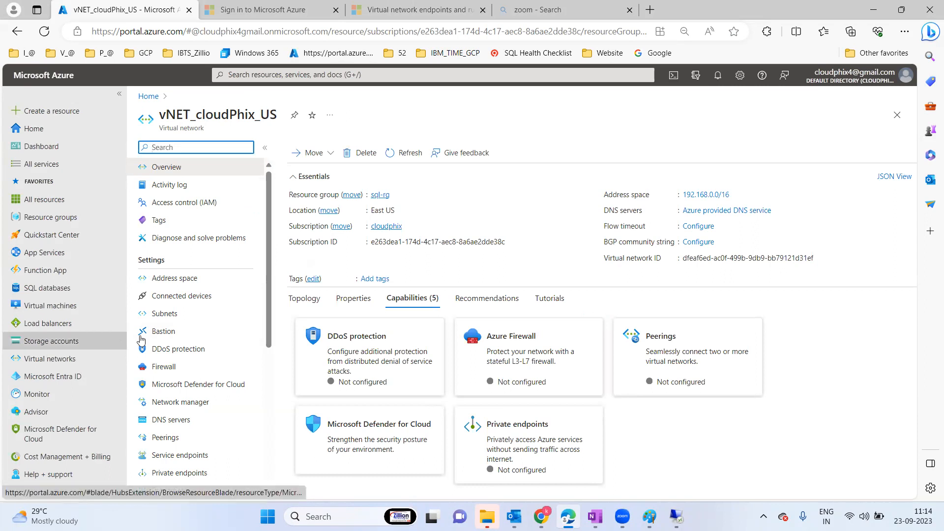
{"action": "left_click", "coordinate": [179, 331]}
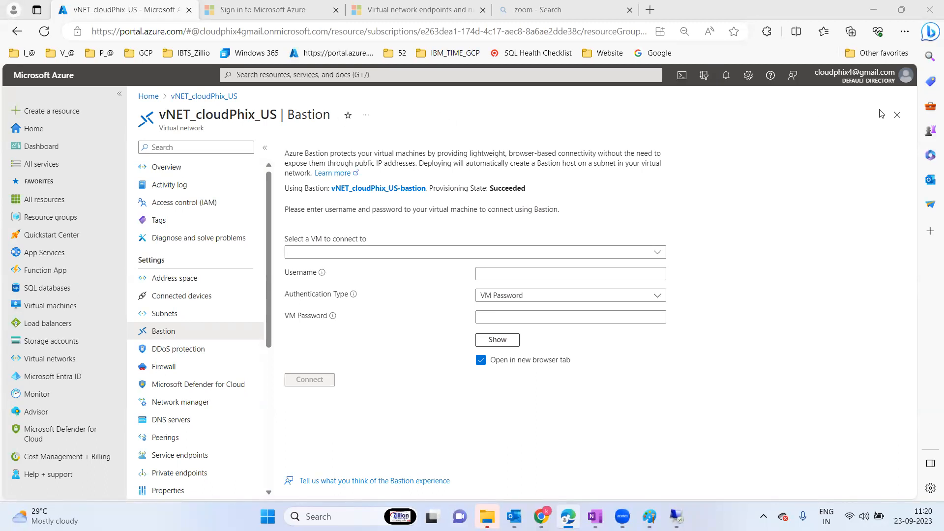
- Open the networking settings of the demosqlvm virtual machine and copy its NIC private IP address
{"action": "left_click", "coordinate": [897, 114]}
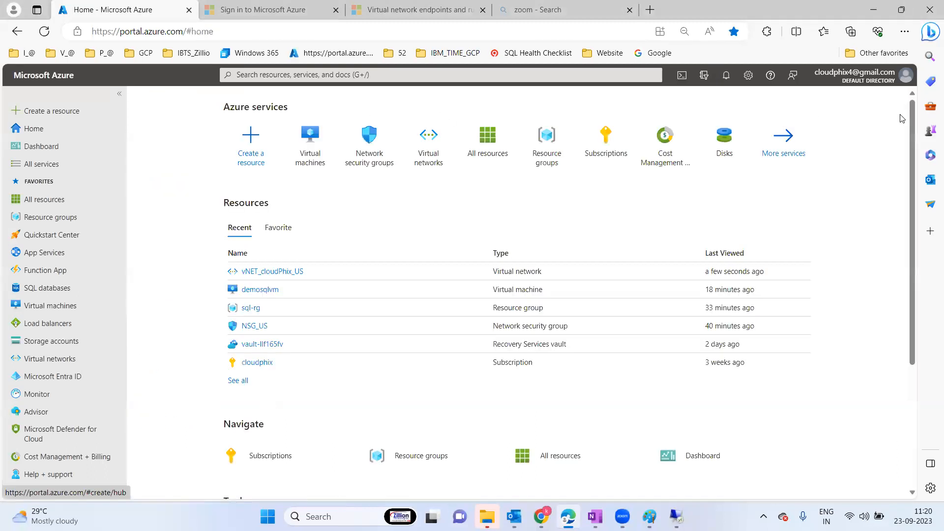
{"action": "left_click", "coordinate": [260, 290]}
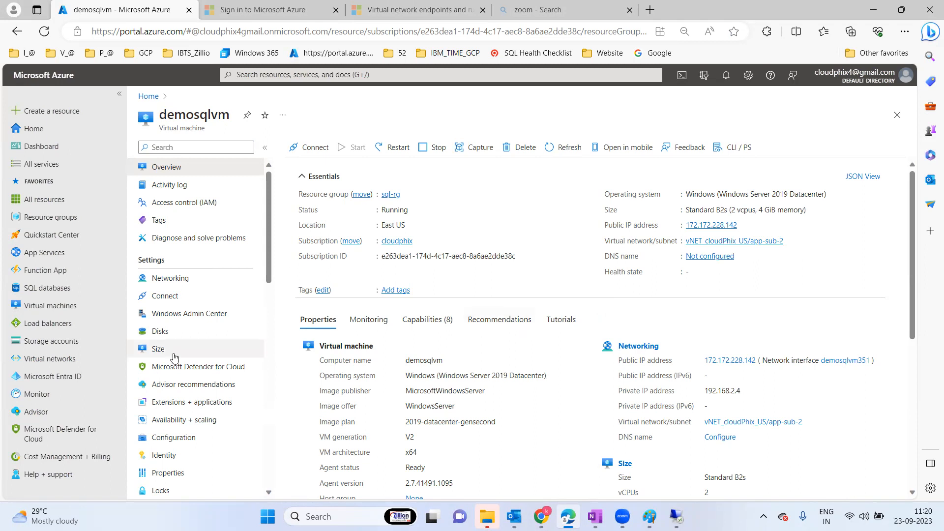
{"action": "left_click", "coordinate": [173, 285]}
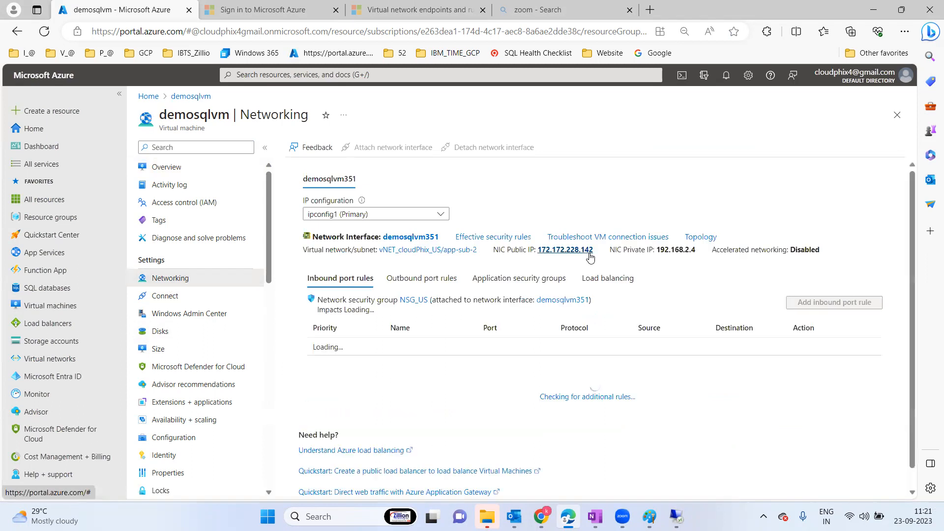
{"action": "left_click_drag", "start_coordinate": [698, 255], "coordinate": [539, 254]}
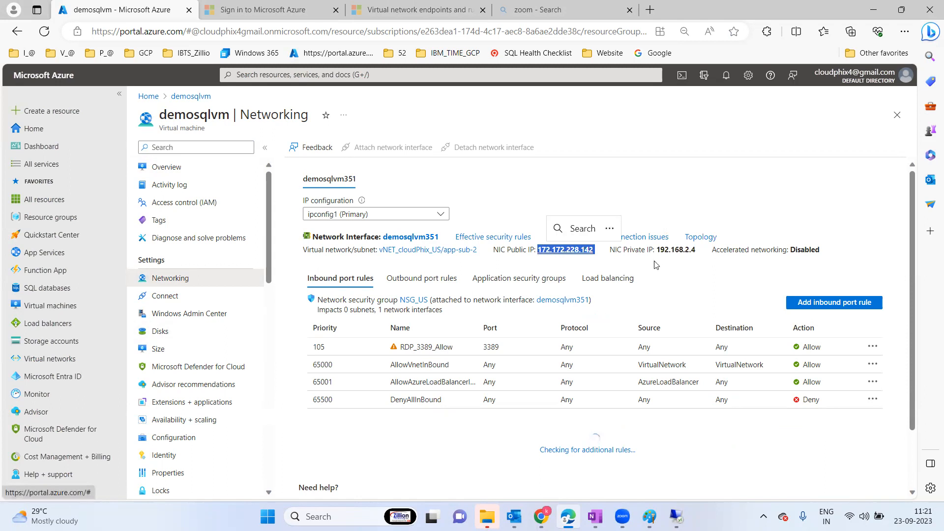
{"action": "left_click_drag", "start_coordinate": [697, 256], "coordinate": [659, 255]}
{"action": "key", "text": "ctrl+c"}
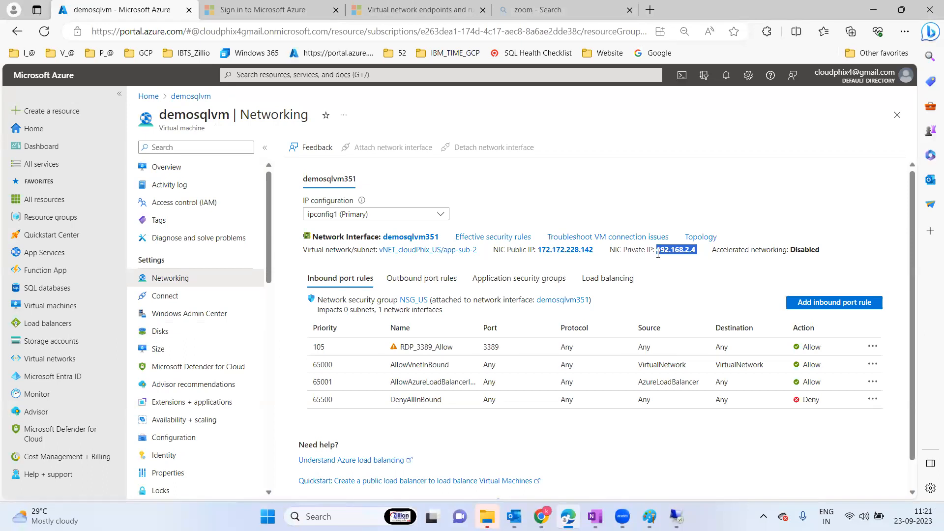
- Try to connect to the private IP 192.168.2.4 with Remote Desktop Connection, and close the connection window
{"action": "key", "text": "super+r"}
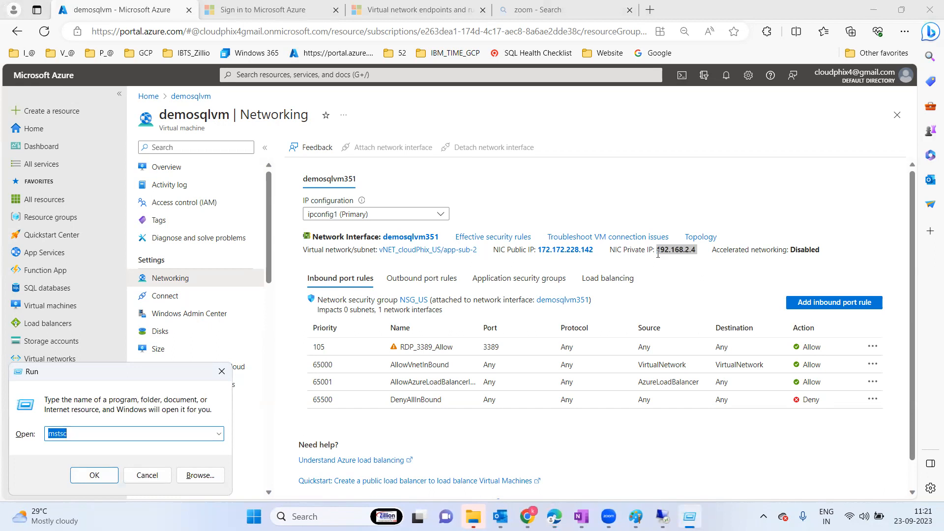
{"action": "key", "text": "Return"}
{"action": "key", "text": "ctrl+v"}
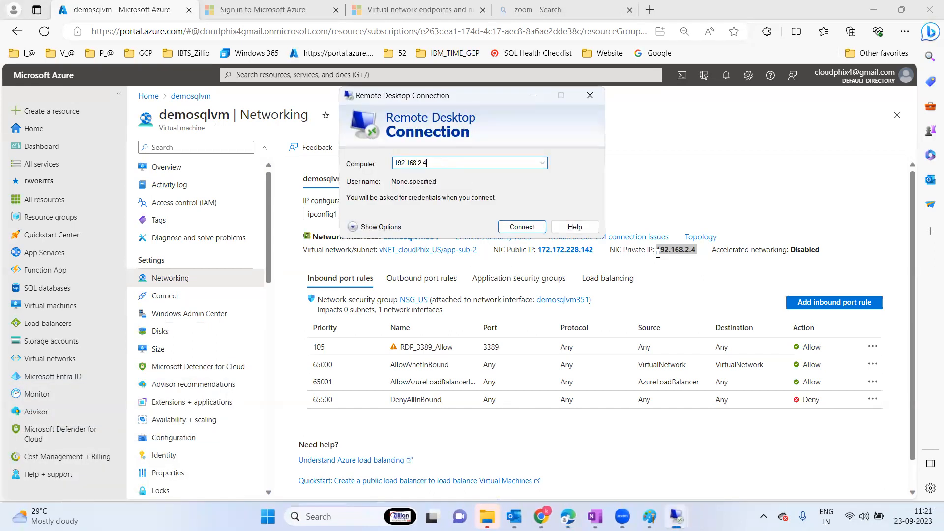
{"action": "key", "text": "Return"}
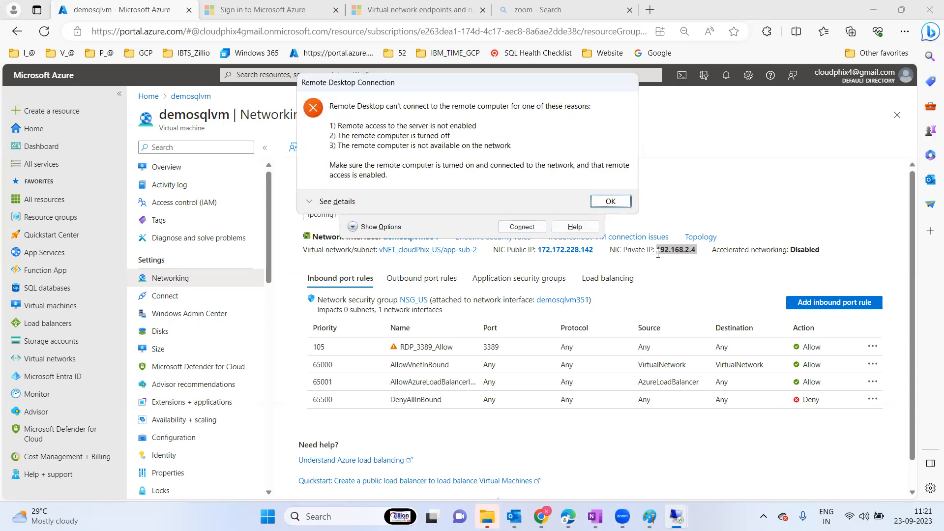
{"action": "left_click", "coordinate": [622, 201]}
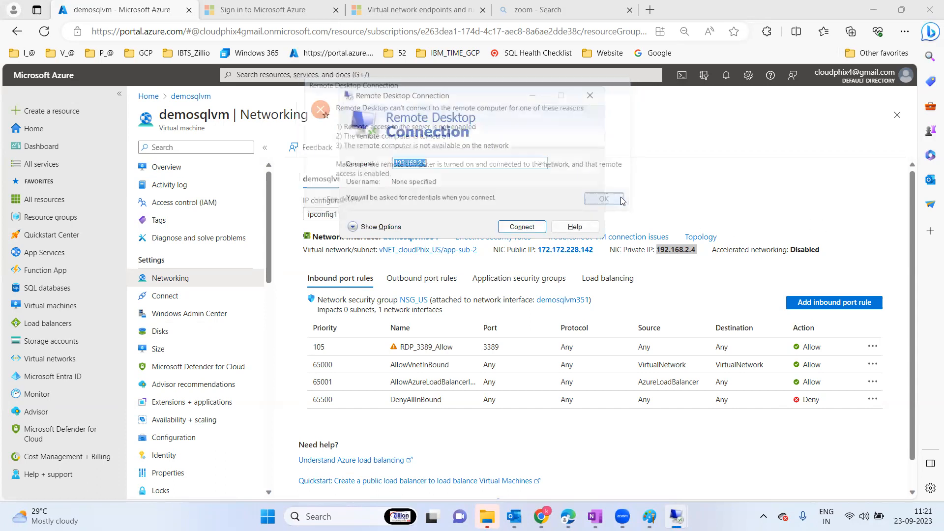
{"action": "left_click", "coordinate": [591, 96]}
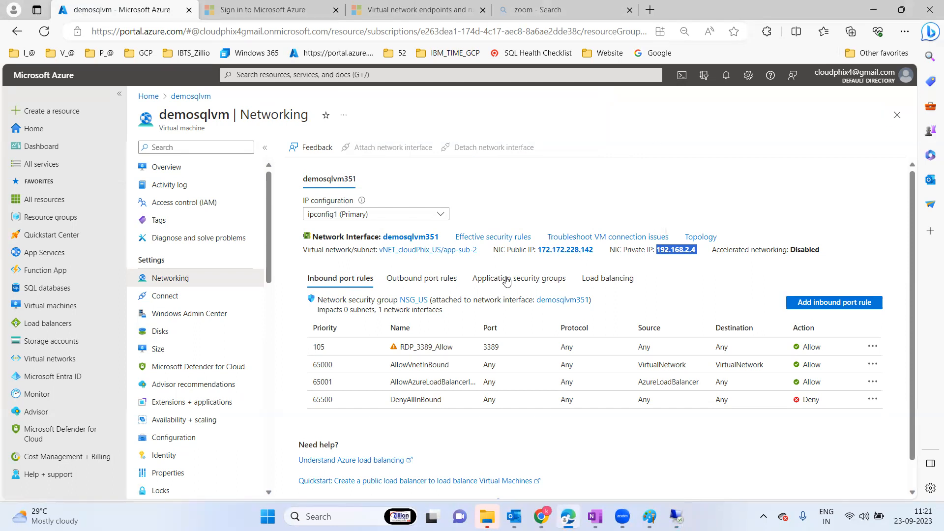
- Open the Bastion page of the VM's virtual network vNET_cloudPhix_US and select demosqlvm as the VM to connect to
{"action": "left_click", "coordinate": [421, 251]}
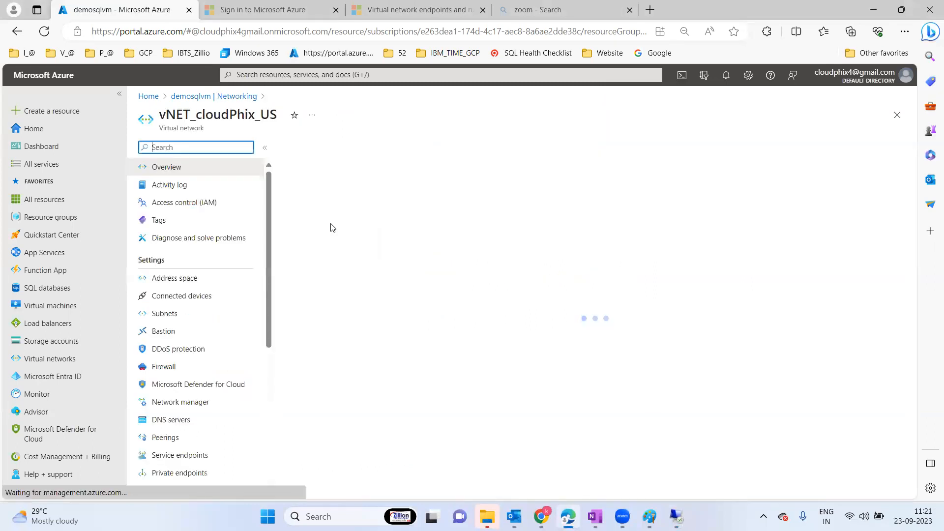
{"action": "left_click", "coordinate": [167, 332]}
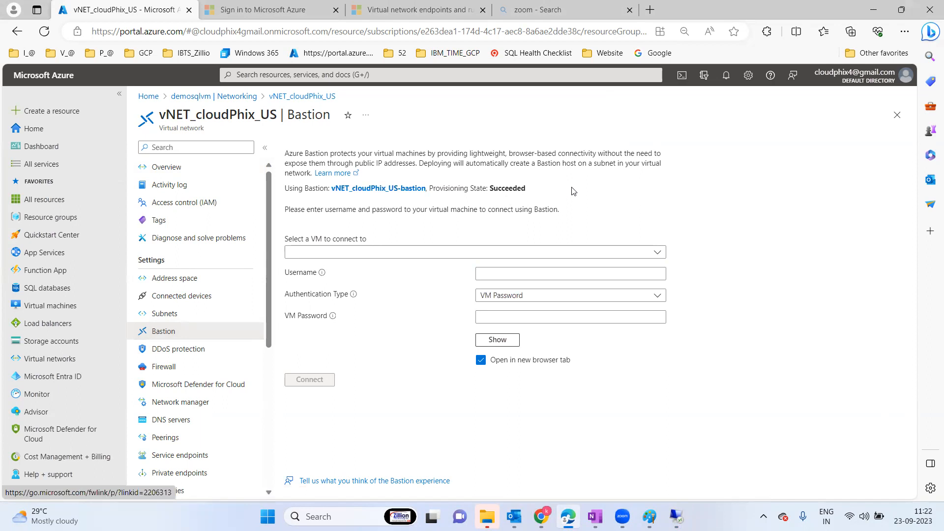
{"action": "left_click", "coordinate": [311, 253]}
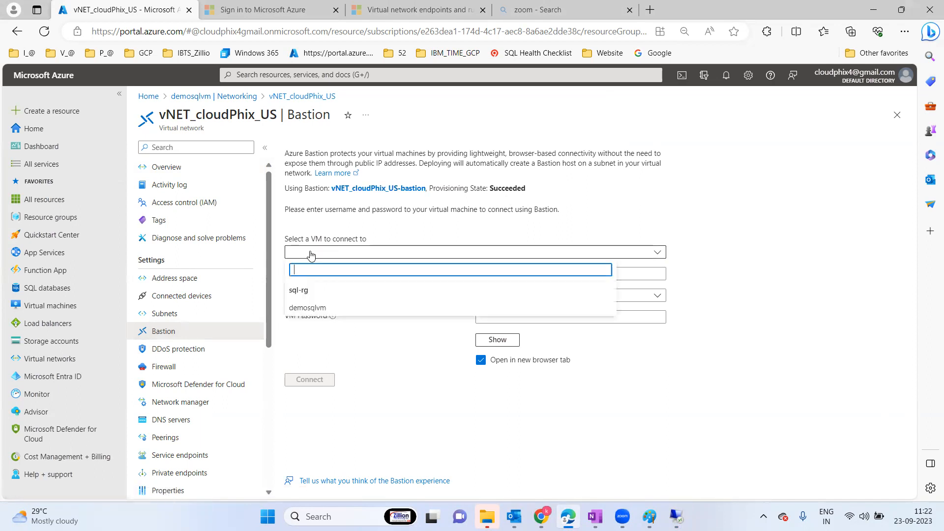
{"action": "left_click", "coordinate": [317, 309]}
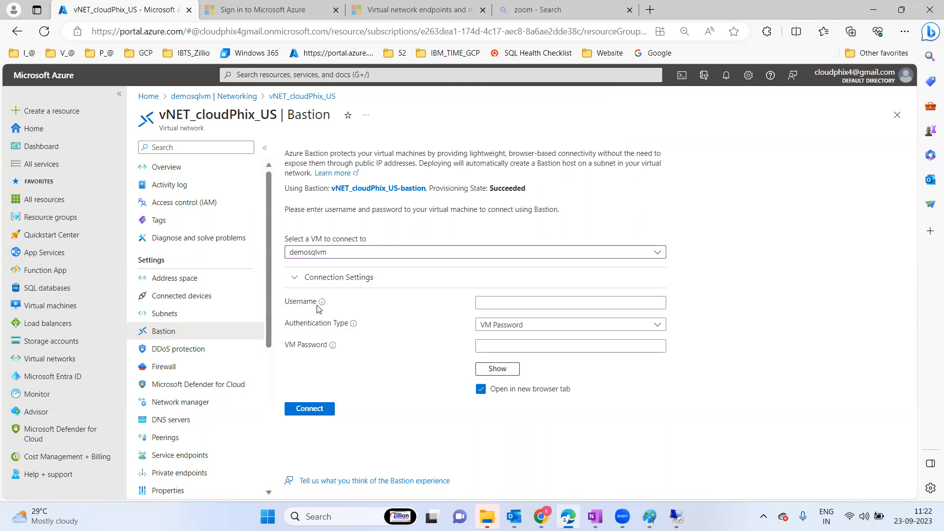
- Enter sqladmin as the username and fill in the VM password for the Bastion connection
{"action": "left_click", "coordinate": [507, 303]}
{"action": "type", "text": "sqladmin"}
{"action": "key", "text": "Tab"}
{"action": "left_click", "coordinate": [511, 347]}
{"action": "type", "text": "*******"}
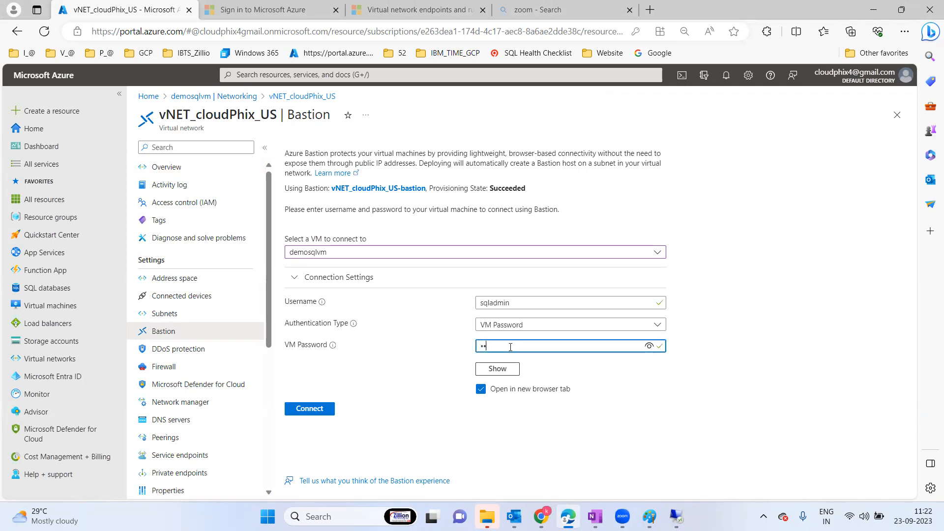
{"action": "type", "text": "****"}
{"action": "left_click", "coordinate": [753, 358]}
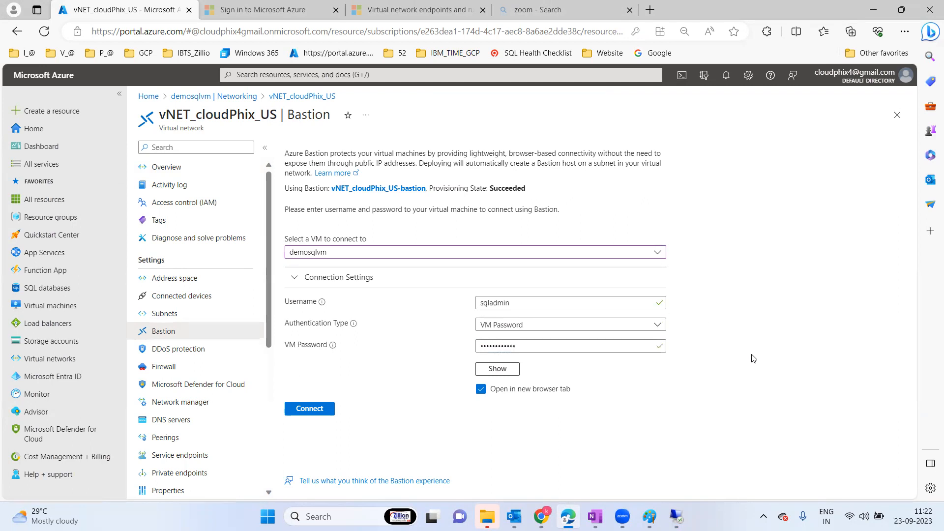
- Review the keyboard language in the connection settings and connect to demosqlvm through Bastion in a new browser tab
{"action": "left_click", "coordinate": [295, 279]}
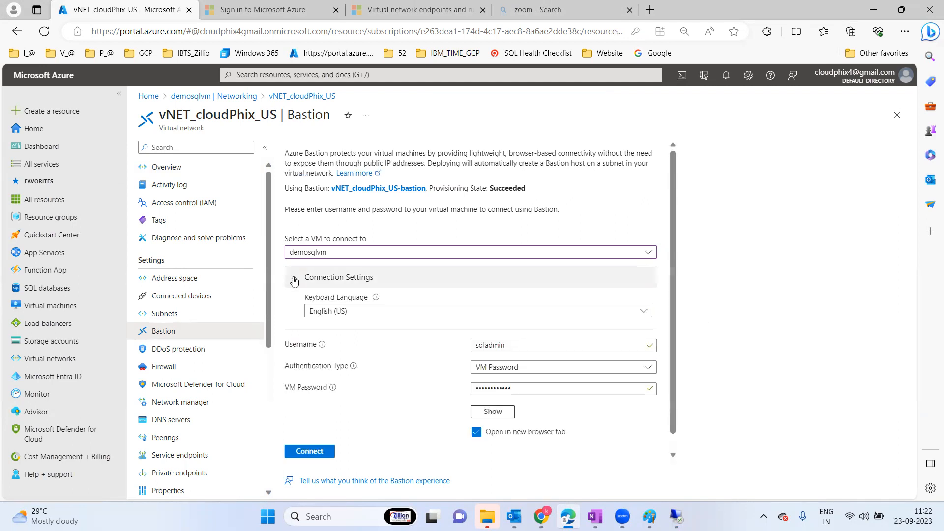
{"action": "left_click", "coordinate": [295, 279]}
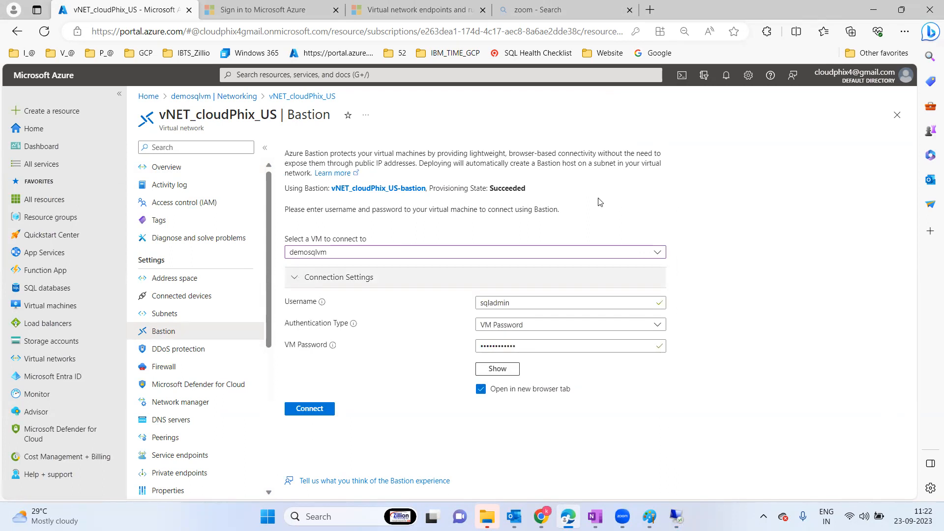
{"action": "mouse_move", "coordinate": [678, 516]}
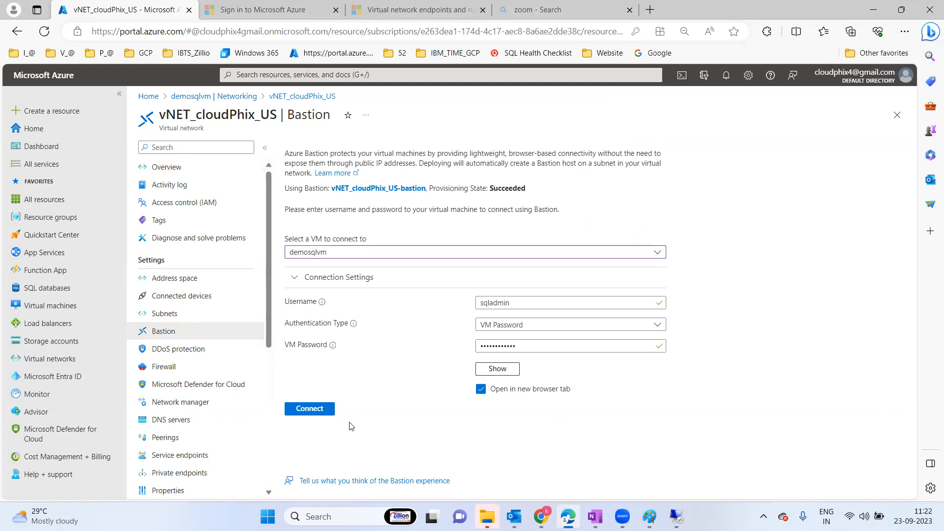
{"action": "left_click", "coordinate": [311, 410]}
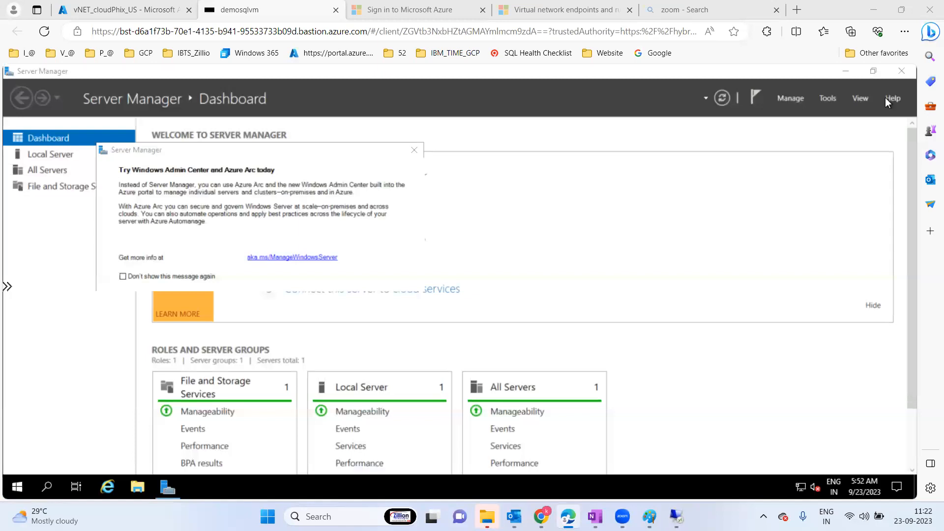
- Close Server Manager in the Bastion session and run ipconfig in a command prompt to check the VM's IPv4 address
{"action": "left_click", "coordinate": [902, 75]}
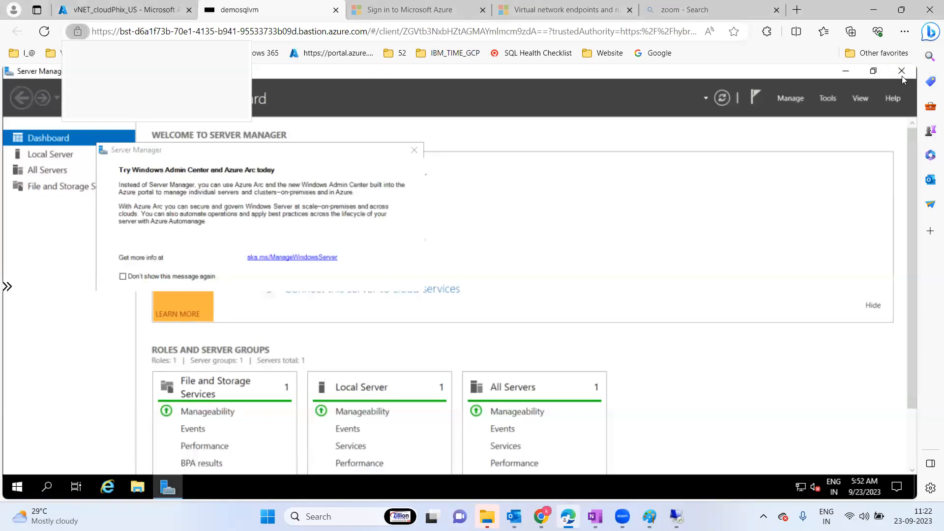
{"action": "left_click", "coordinate": [121, 131]}
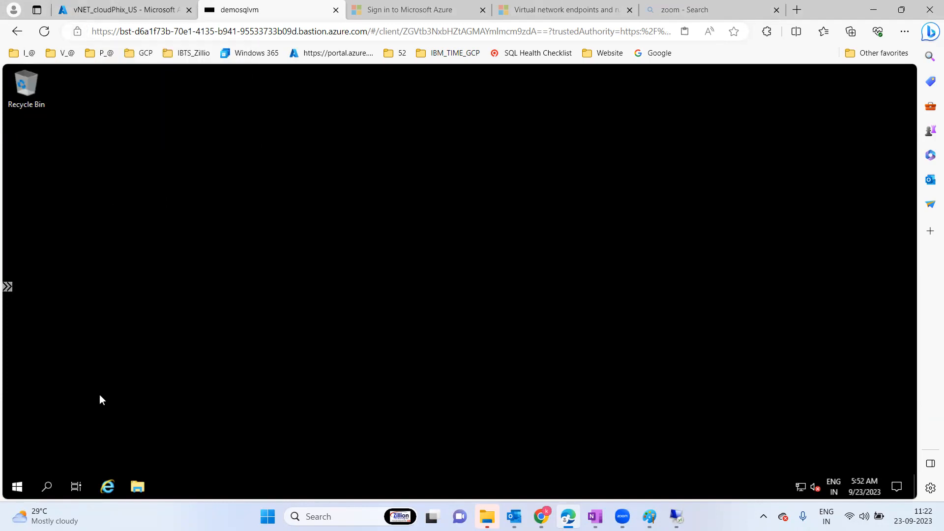
{"action": "left_click", "coordinate": [17, 486]}
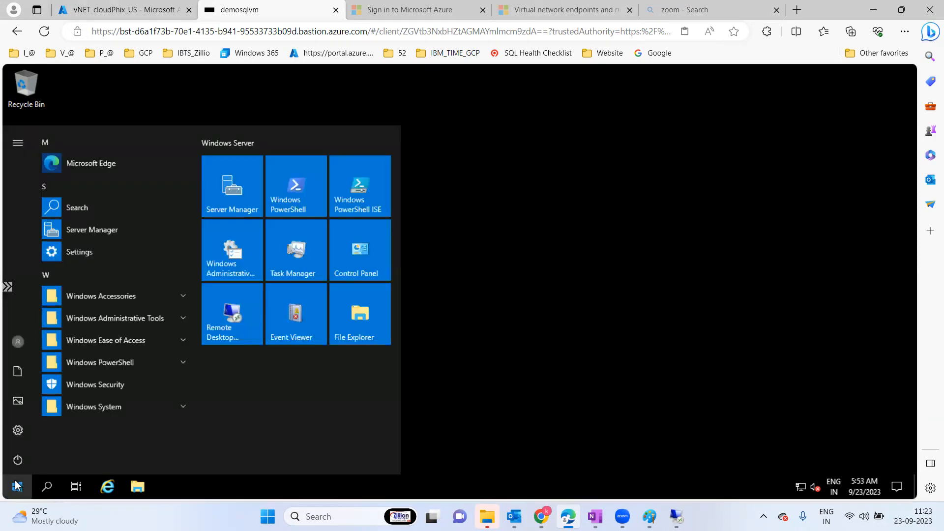
{"action": "type", "text": "cmd"}
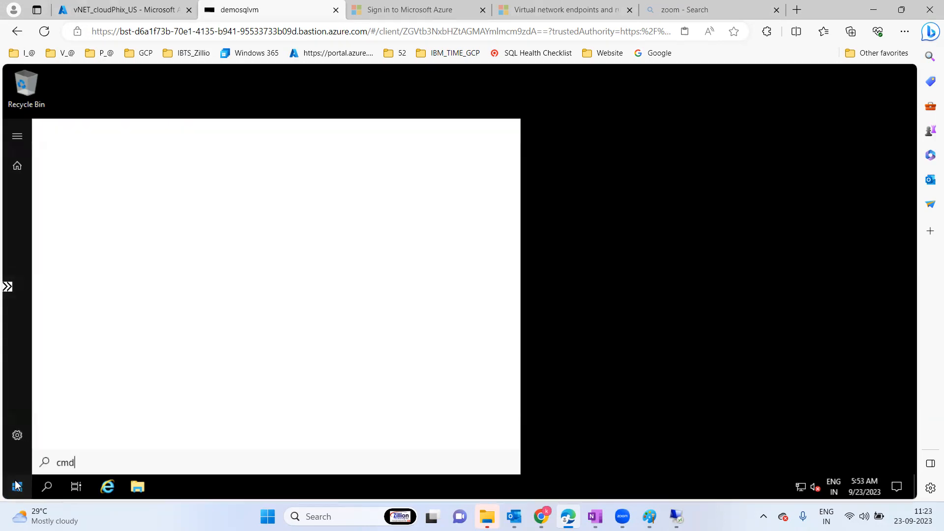
{"action": "key", "text": "Return"}
{"action": "type", "text": "ipconfig"}
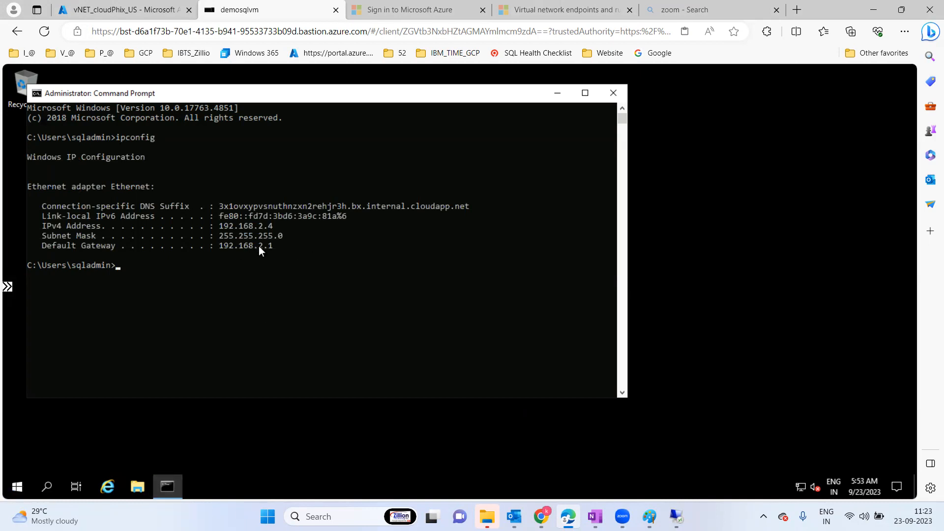
{"action": "left_click_drag", "start_coordinate": [222, 248], "coordinate": [294, 226]}
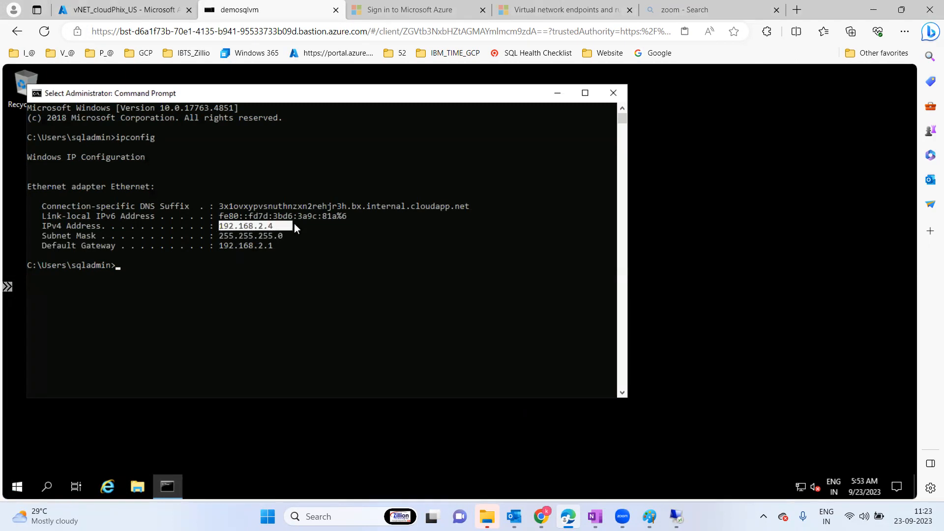
{"action": "left_click", "coordinate": [616, 91]}
- Close the virtual network's Bastion page, discarding its unsaved edits, and close the browser tab of the demosqlvm Bastion session
{"action": "left_click", "coordinate": [130, 11]}
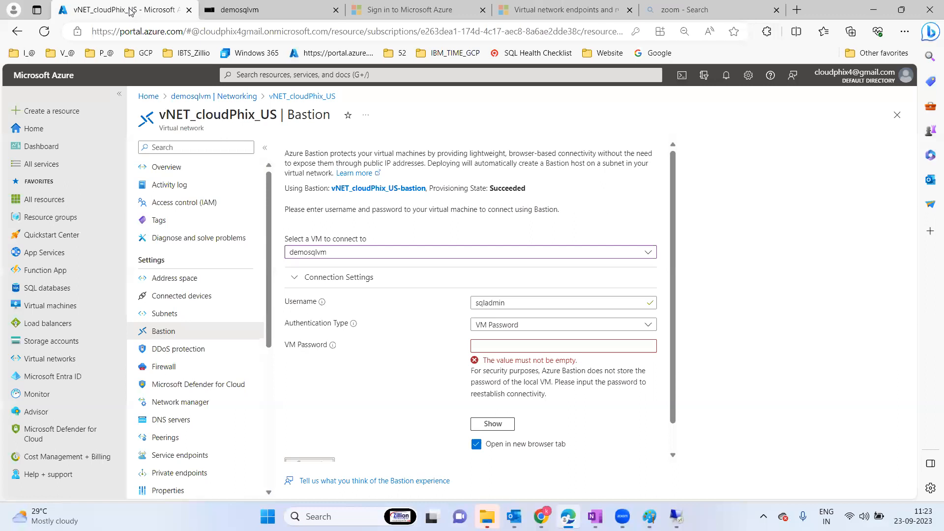
{"action": "left_click", "coordinate": [898, 117]}
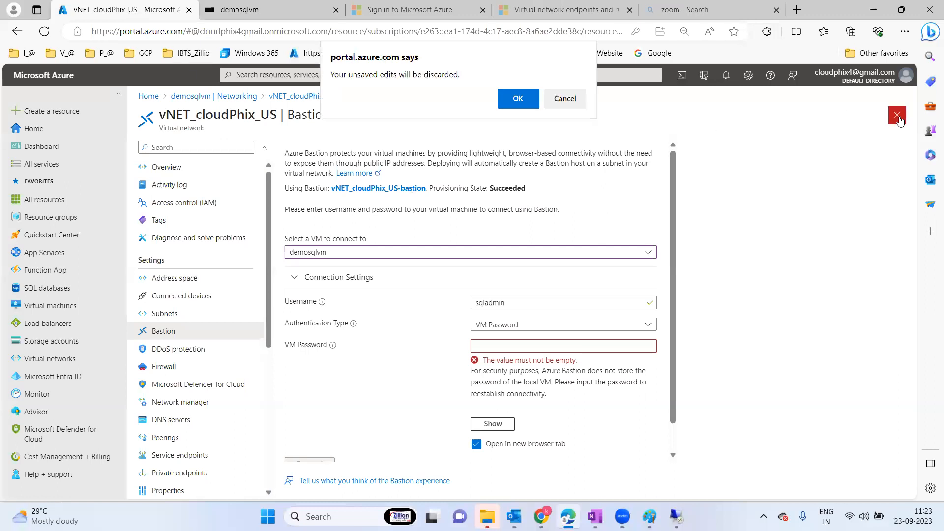
{"action": "left_click", "coordinate": [517, 99]}
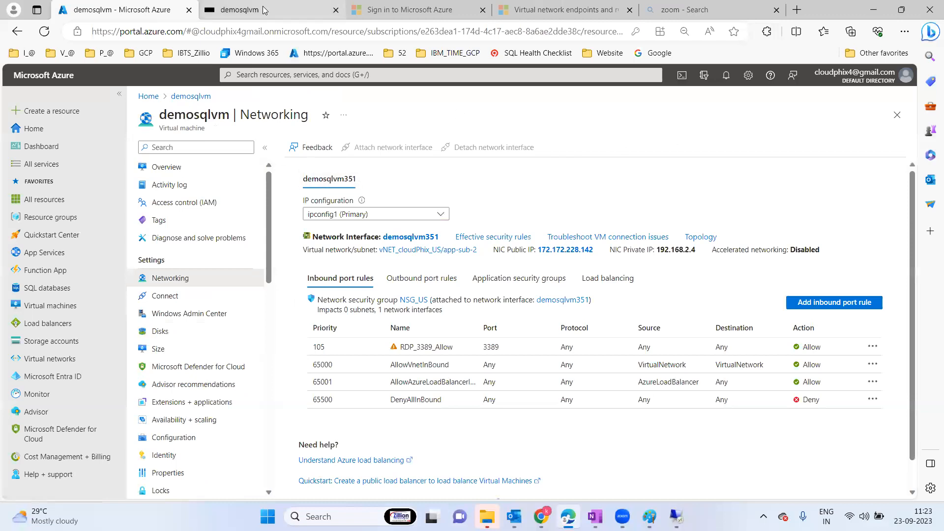
{"action": "left_click", "coordinate": [265, 11]}
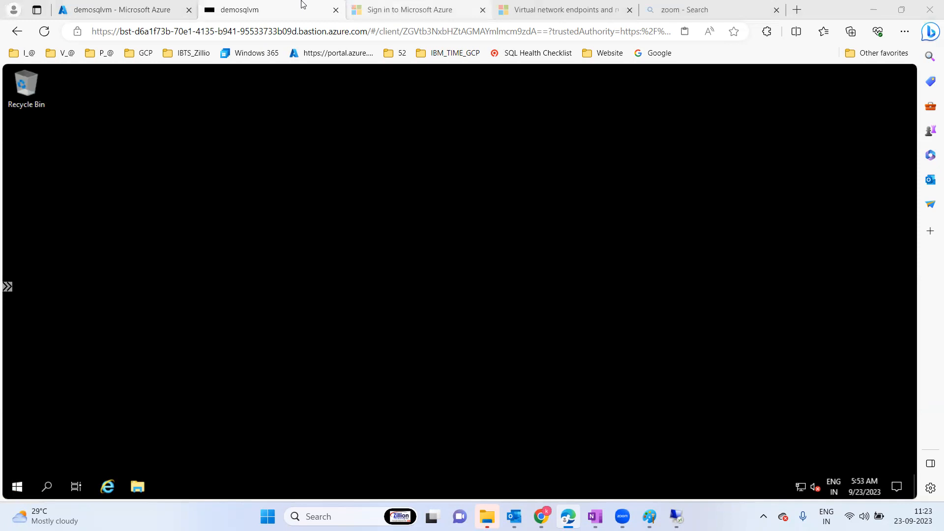
{"action": "left_click", "coordinate": [336, 10]}
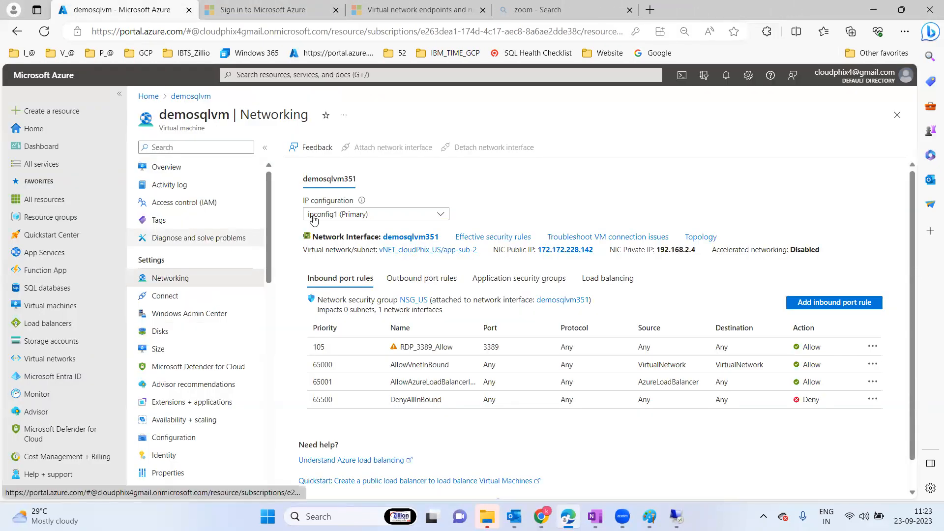
- Dissociate the public IP address demosqlvm-ip from the VM's network interface demosqlvm351
{"action": "left_click", "coordinate": [564, 251]}
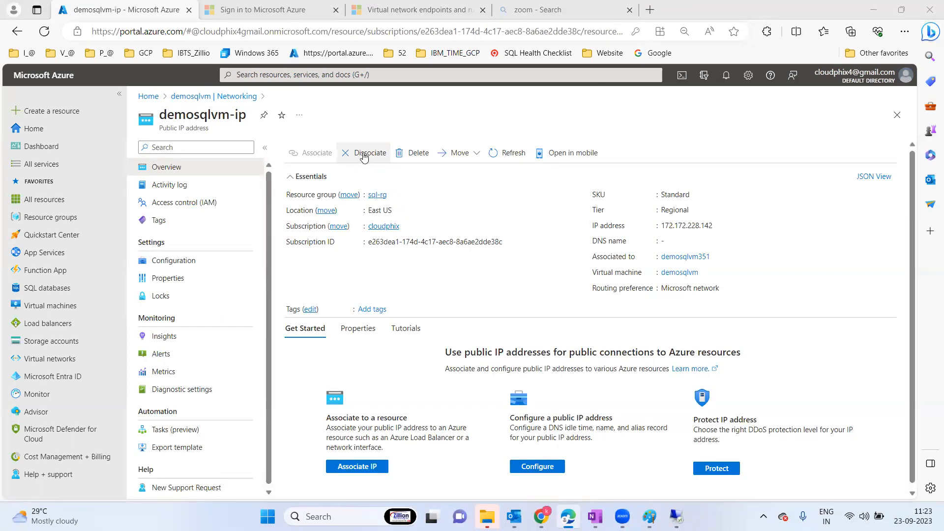
{"action": "left_click", "coordinate": [364, 153]}
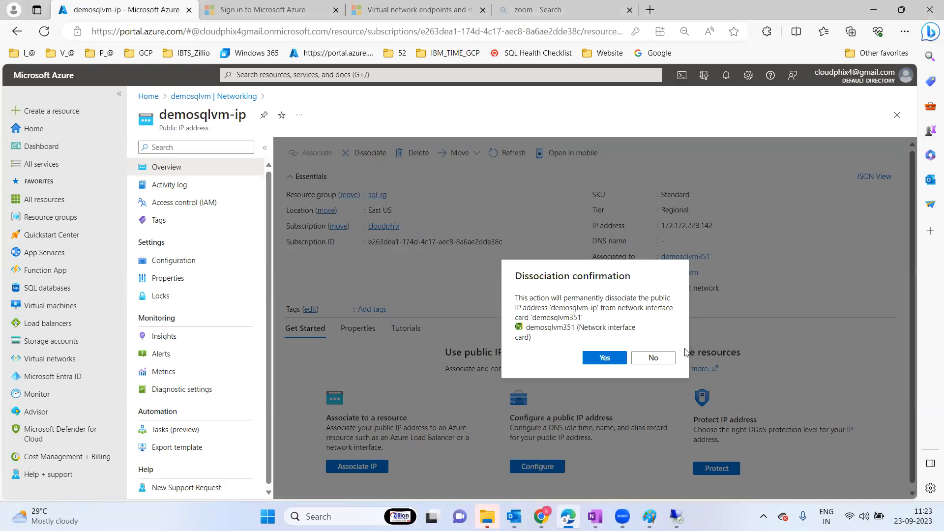
{"action": "left_click", "coordinate": [606, 359]}
{"action": "mouse_move", "coordinate": [676, 517]}
{"action": "left_click", "coordinate": [731, 457]}
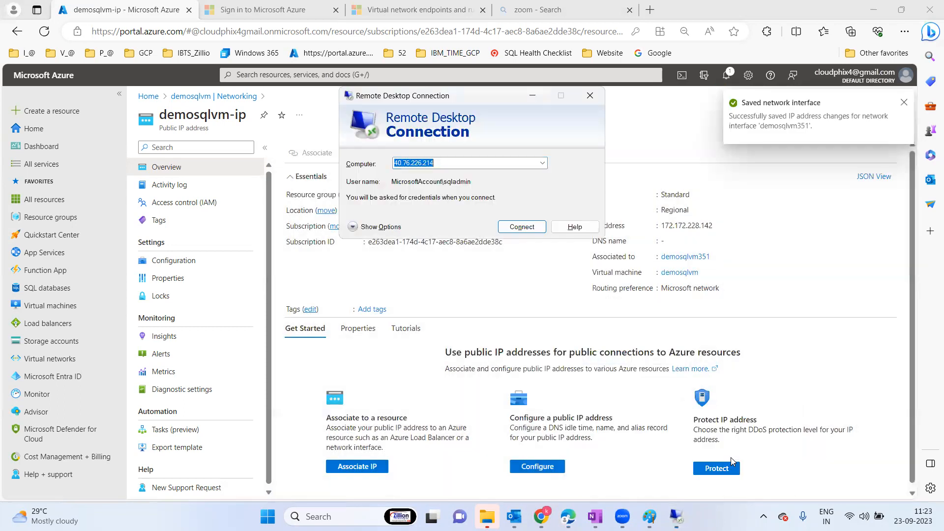
{"action": "left_click", "coordinate": [533, 96]}
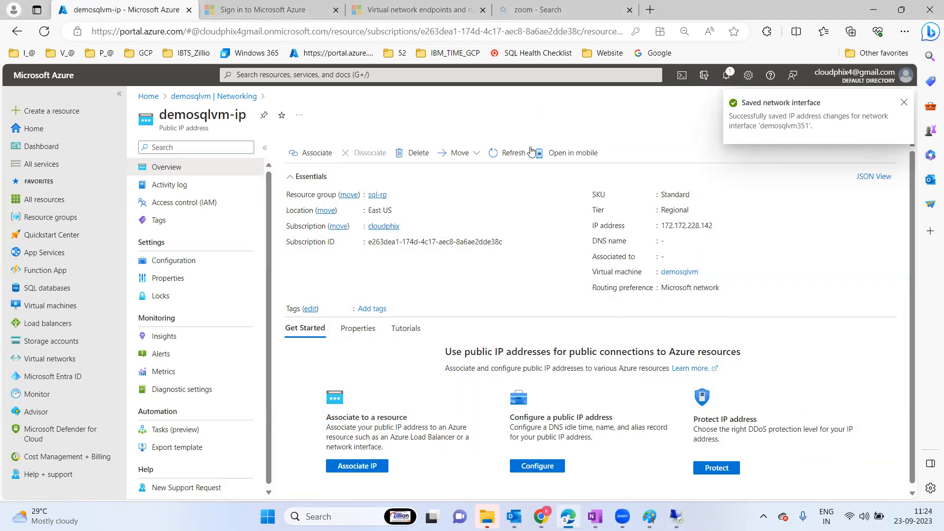
- Reload the demosqlvm-ip page, check what the public IP is associated to, and close the page
{"action": "left_click", "coordinate": [44, 31]}
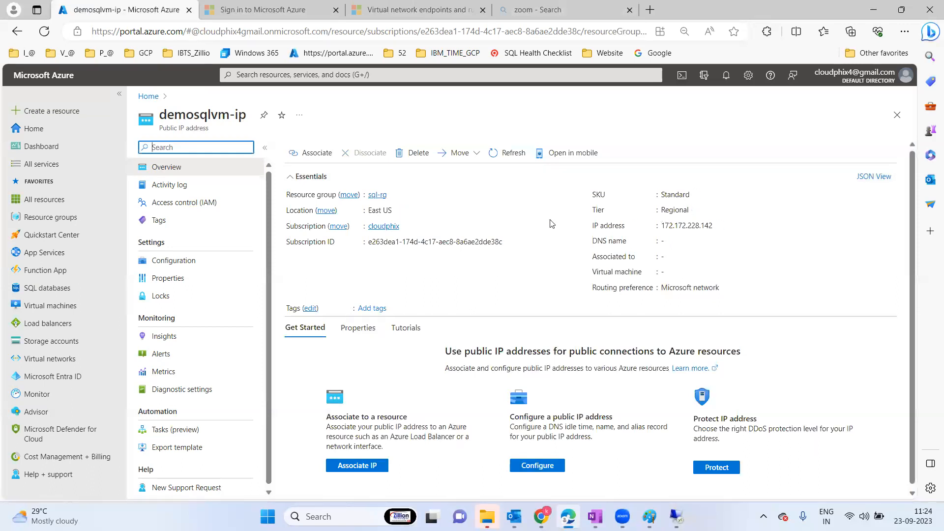
{"action": "left_click_drag", "start_coordinate": [594, 257], "coordinate": [694, 259]}
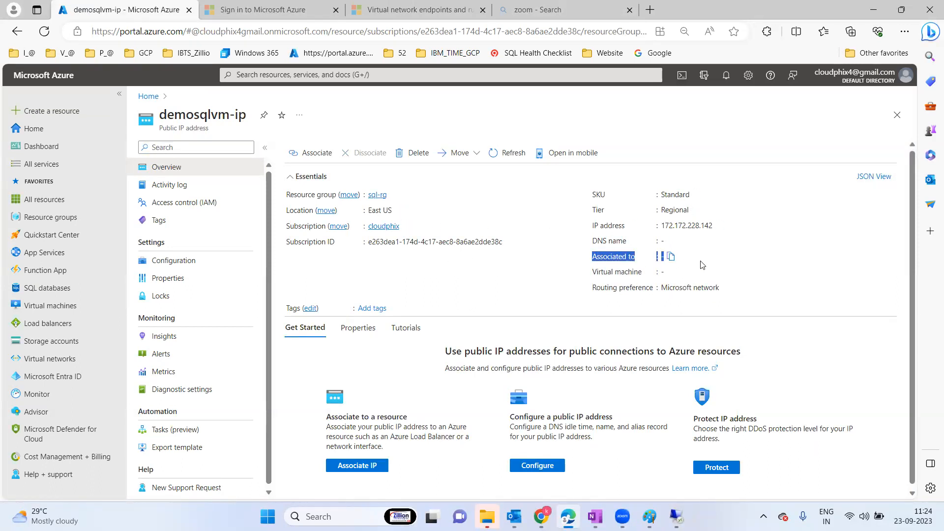
{"action": "left_click", "coordinate": [898, 115]}
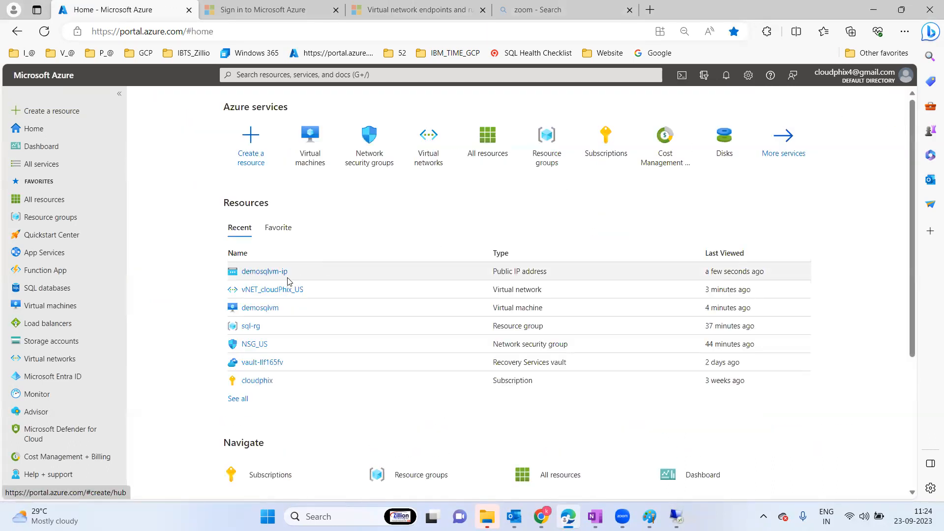
- Open demosqlvm's Networking page, check its NIC public IP, and copy the NIC private IP
{"action": "left_click", "coordinate": [250, 308]}
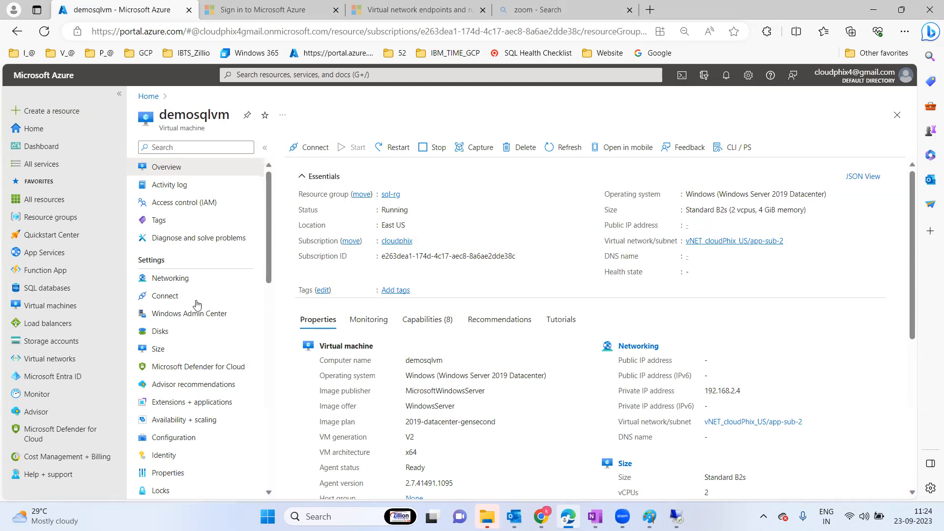
{"action": "left_click", "coordinate": [172, 285]}
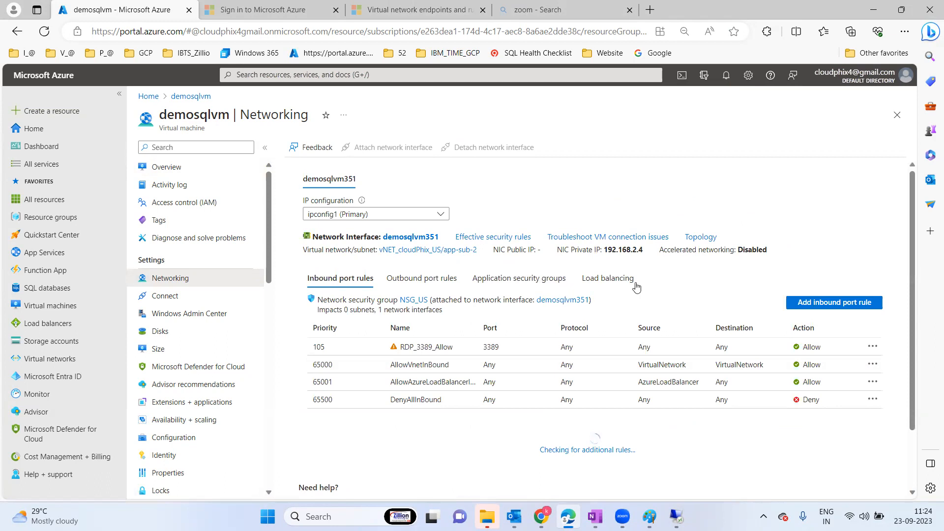
{"action": "left_click_drag", "start_coordinate": [495, 249], "coordinate": [541, 250]}
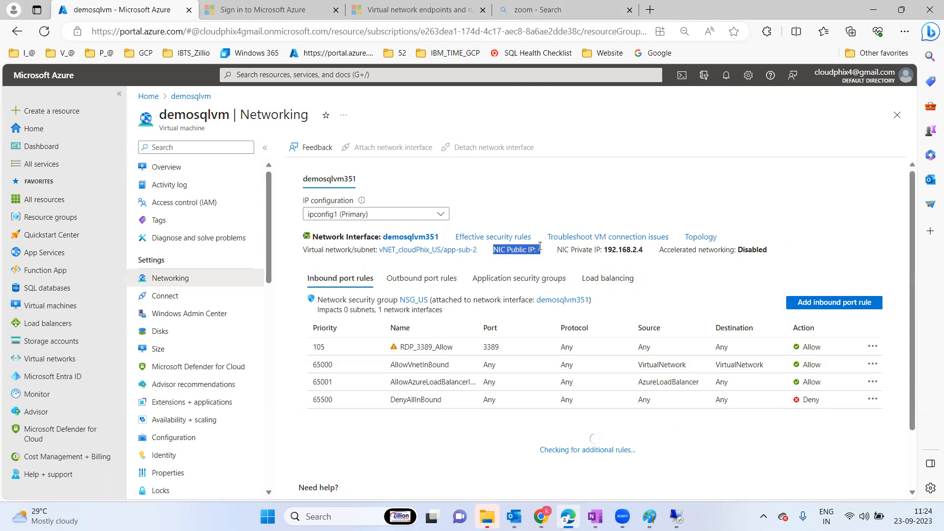
{"action": "left_click_drag", "start_coordinate": [644, 250], "coordinate": [606, 249]}
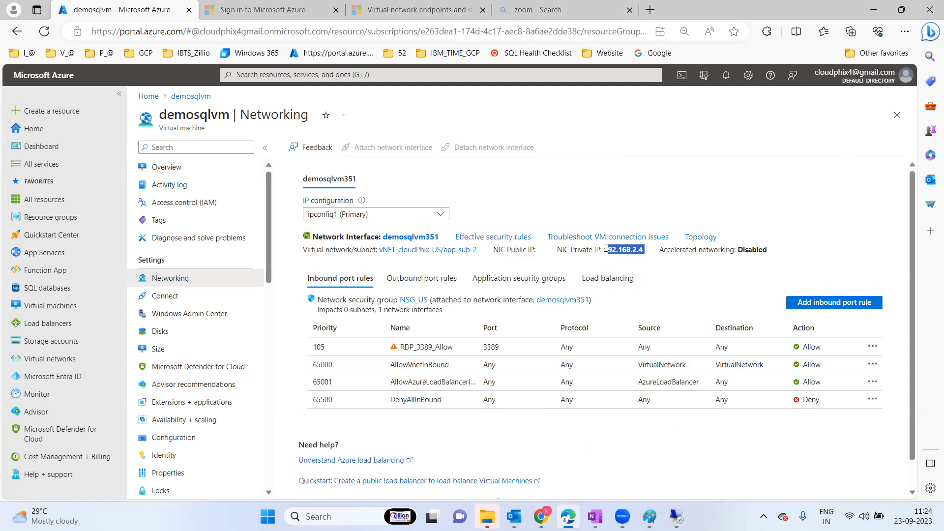
{"action": "key", "text": "ctrl+c"}
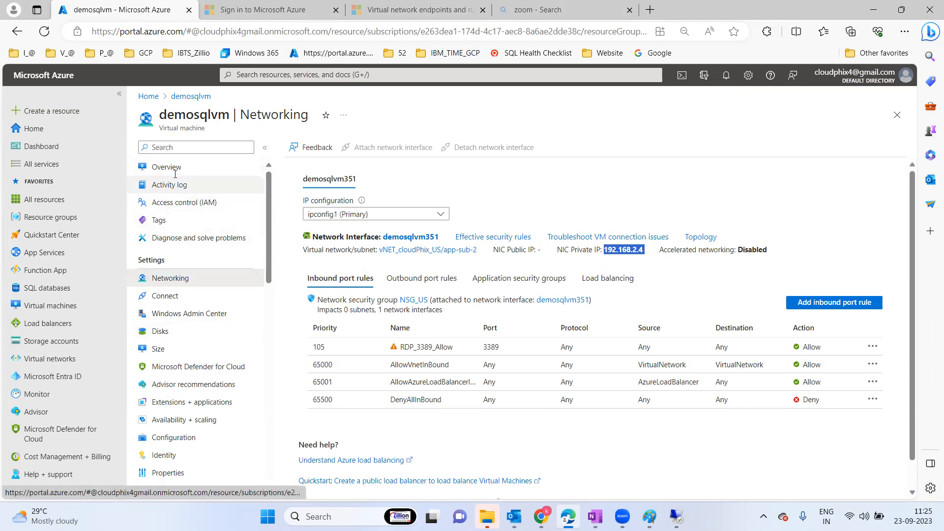
- Search the portal for the Bastions service and open the vNET_cloudPhix_US-bastion resource
{"action": "left_click", "coordinate": [44, 129]}
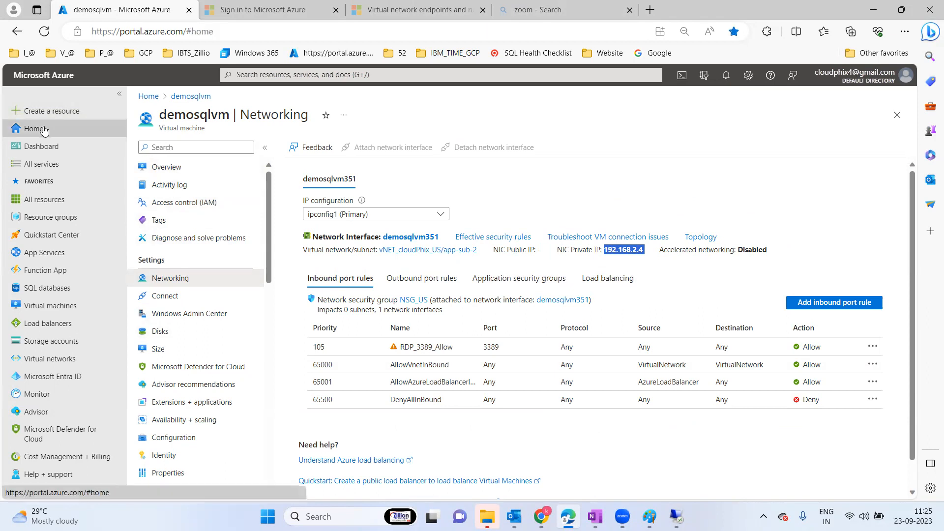
{"action": "left_click", "coordinate": [296, 75]}
{"action": "type", "text": "ba"}
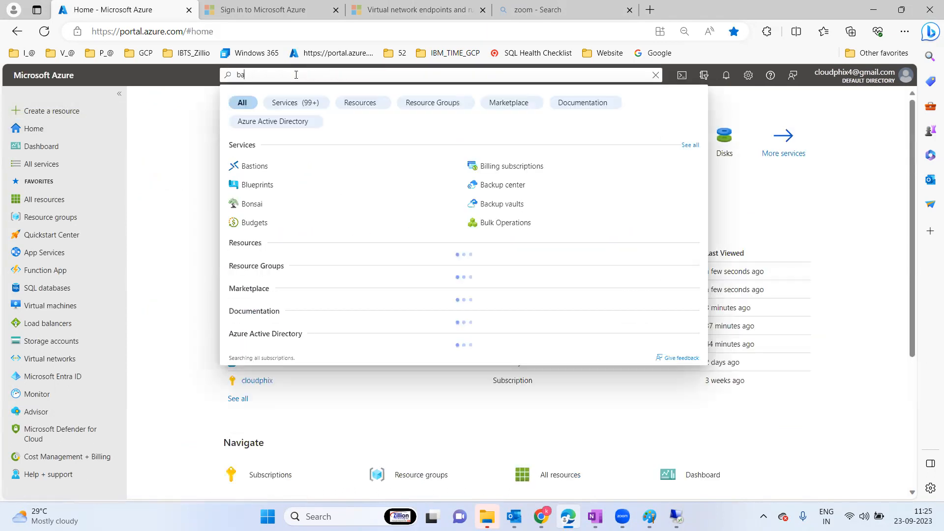
{"action": "type", "text": "ste"}
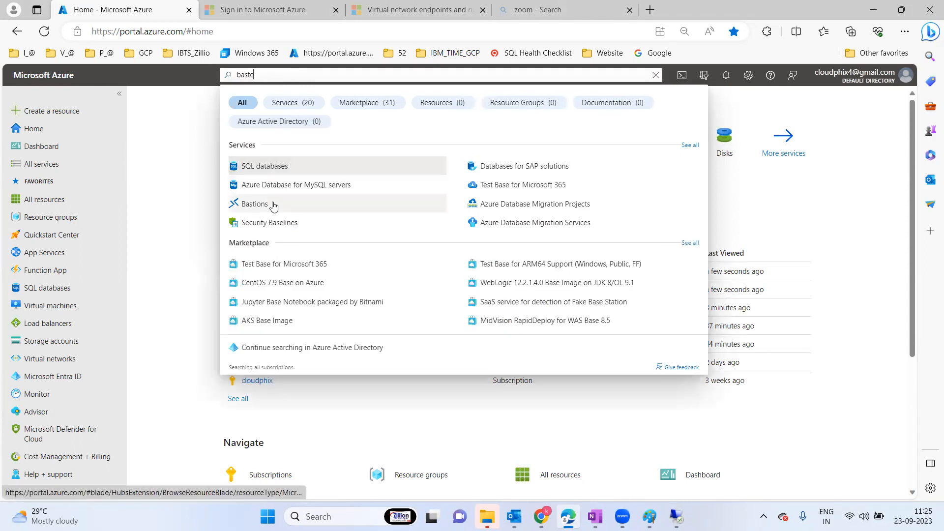
{"action": "left_click", "coordinate": [257, 207]}
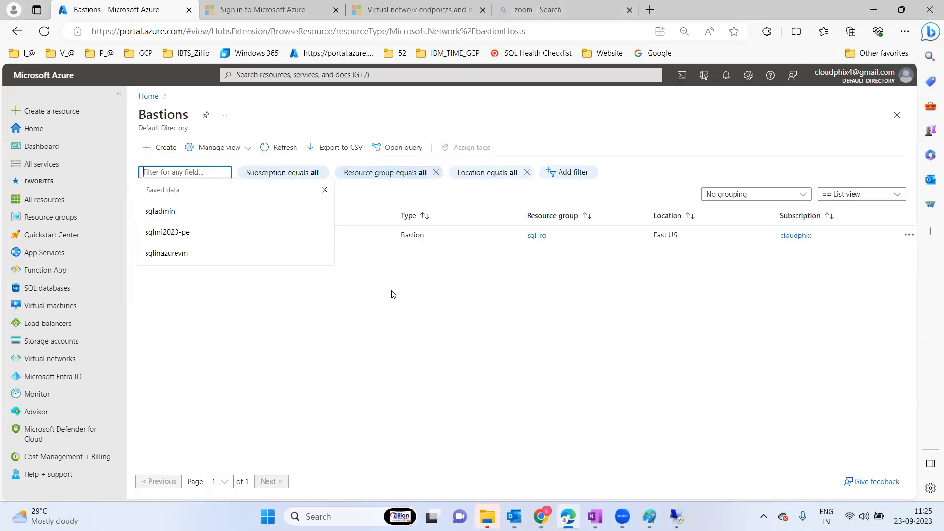
{"action": "left_click", "coordinate": [392, 291]}
{"action": "left_click", "coordinate": [223, 239]}
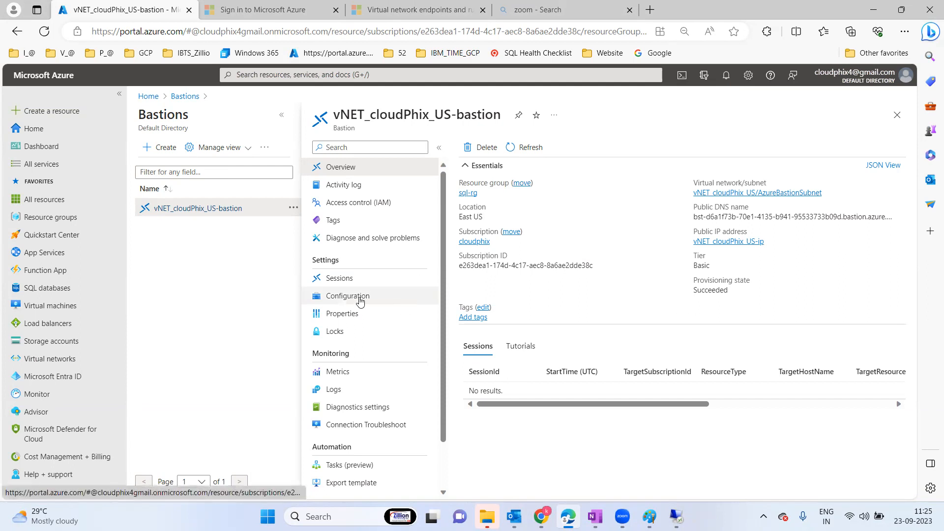
- Review the bastion's settings, refresh its Sessions list, and return to the portal home page
{"action": "scroll", "coordinate": [443, 312], "scroll_direction": "down", "scroll_amount": 1}
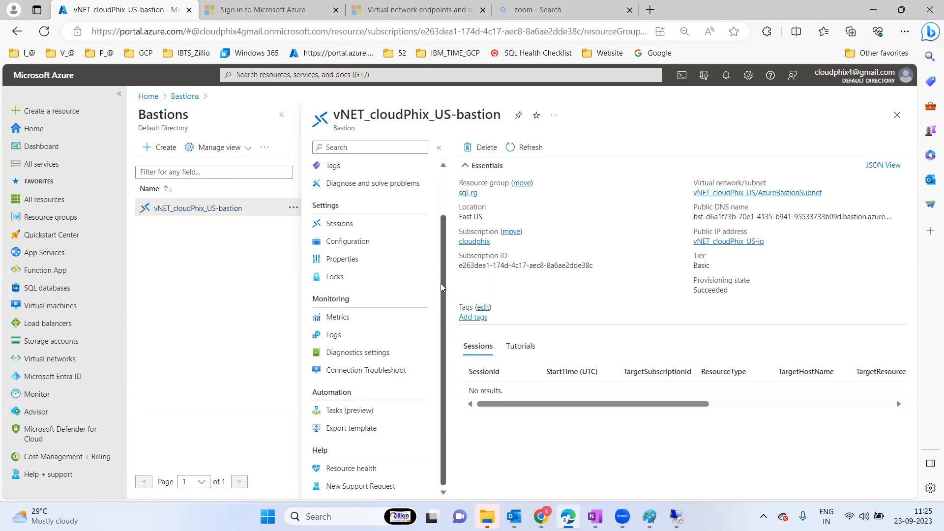
{"action": "scroll", "coordinate": [441, 284], "scroll_direction": "up", "scroll_amount": 1}
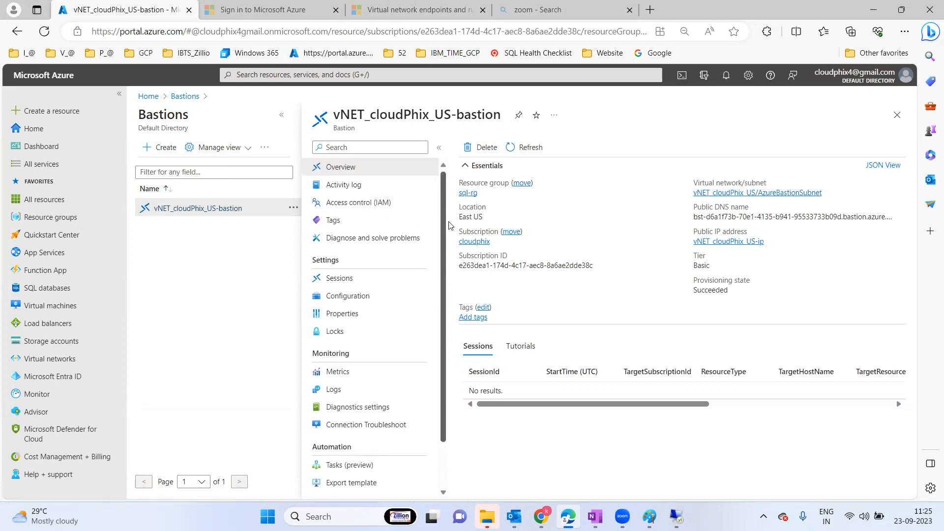
{"action": "left_click", "coordinate": [348, 282]}
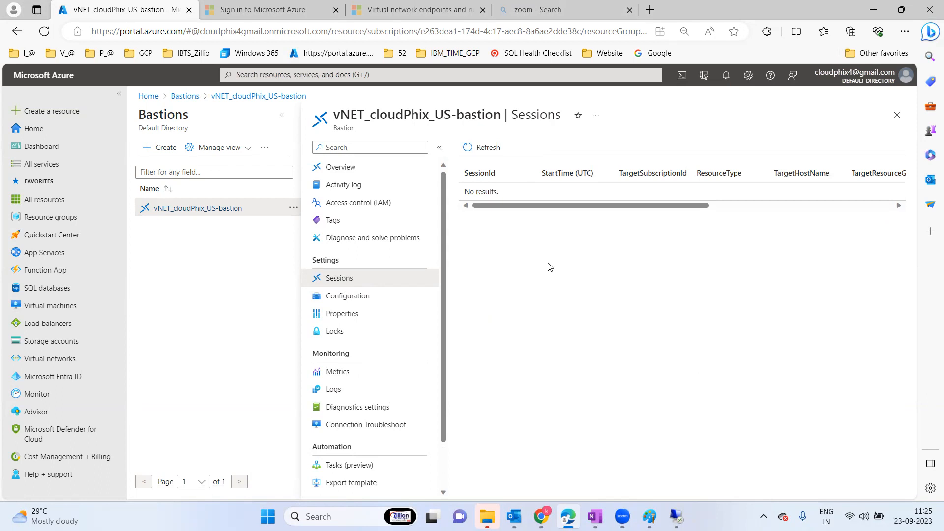
{"action": "left_click", "coordinate": [486, 150]}
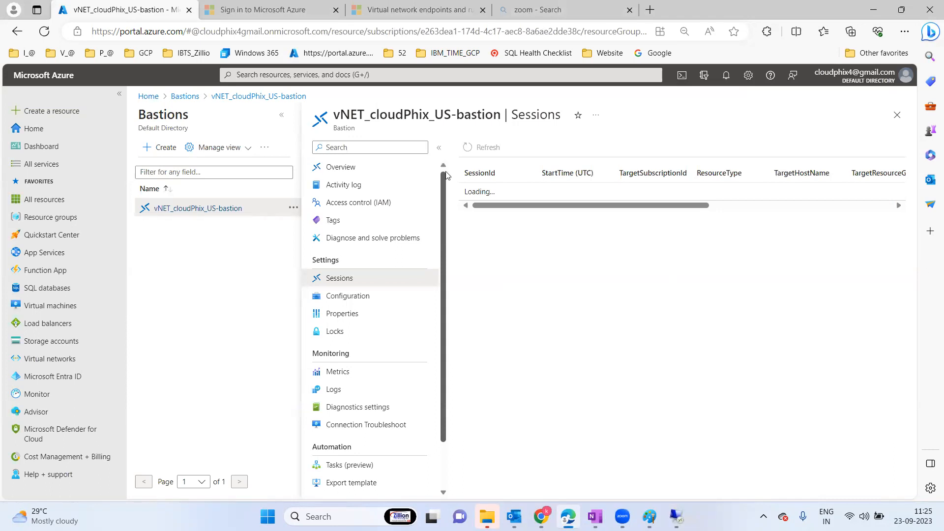
{"action": "left_click", "coordinate": [898, 118]}
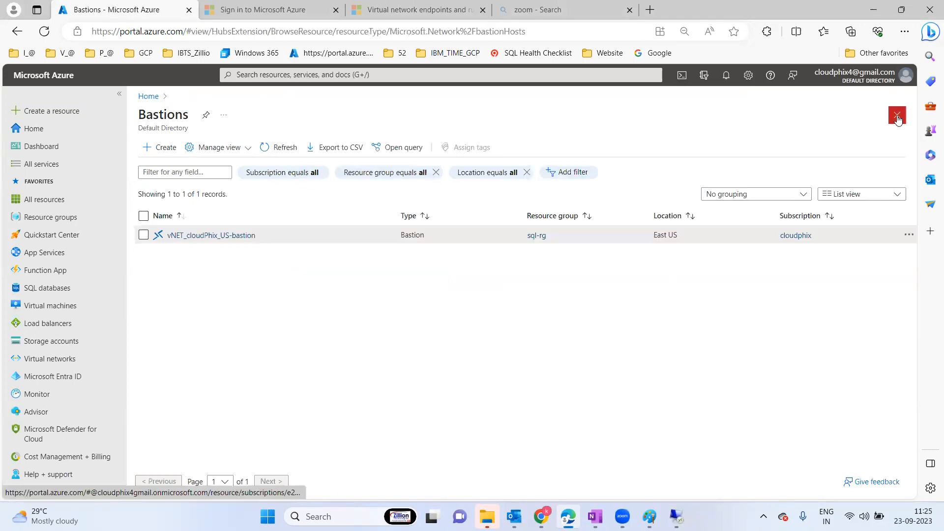
{"action": "left_click", "coordinate": [898, 118]}
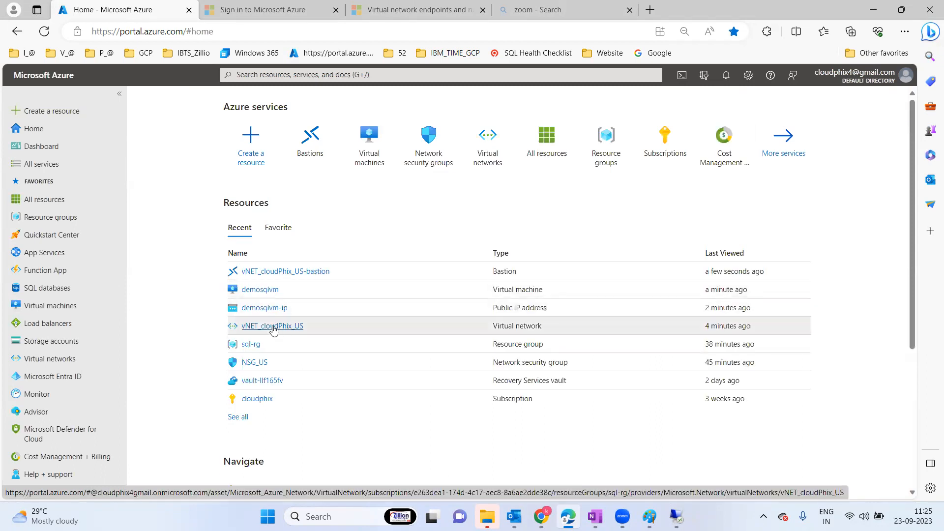
- Open the Bastion page of the vNET_cloudPhix_US virtual network and select DEMOSQLVM as the VM to connect to
{"action": "left_click", "coordinate": [271, 326]}
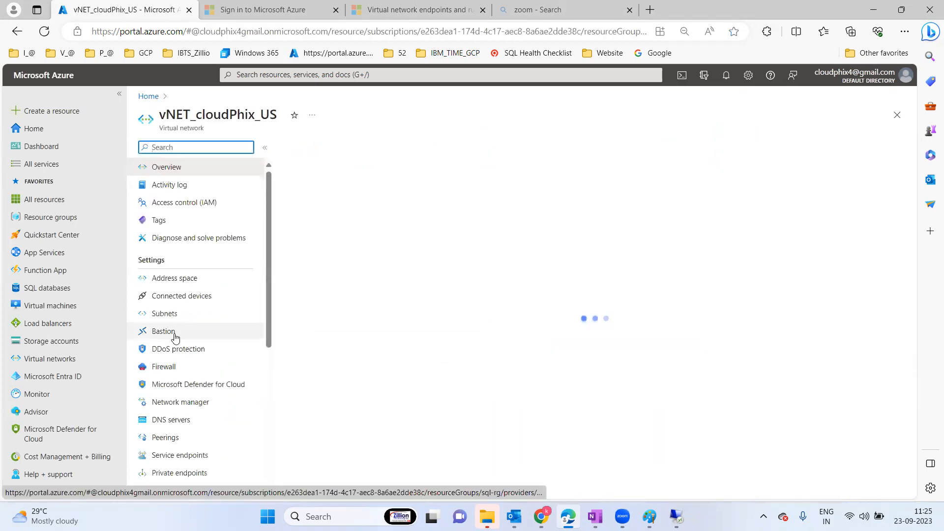
{"action": "left_click", "coordinate": [160, 336]}
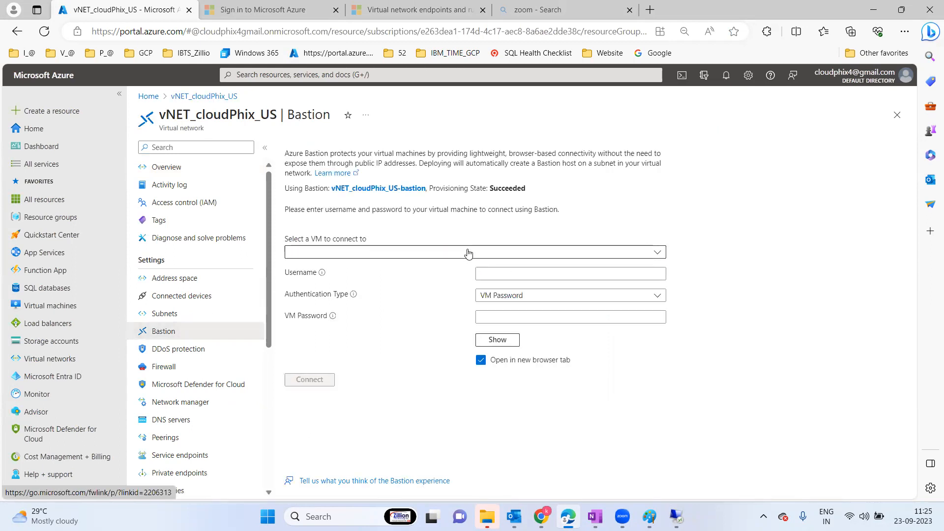
{"action": "left_click", "coordinate": [468, 252]}
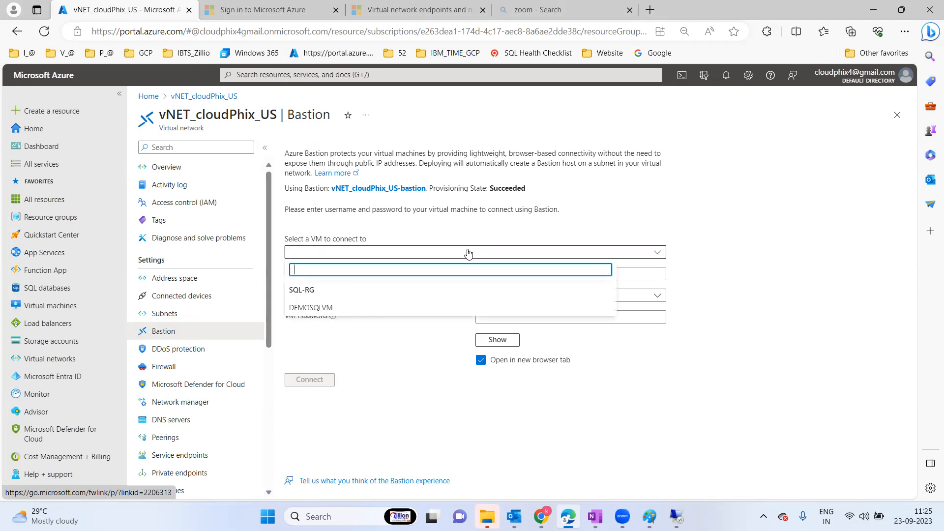
{"action": "left_click", "coordinate": [328, 307]}
- Enter sqladmin as the username, fill in the VM password, and connect to DEMOSQLVM through Bastion in a new browser tab
{"action": "left_click", "coordinate": [492, 301]}
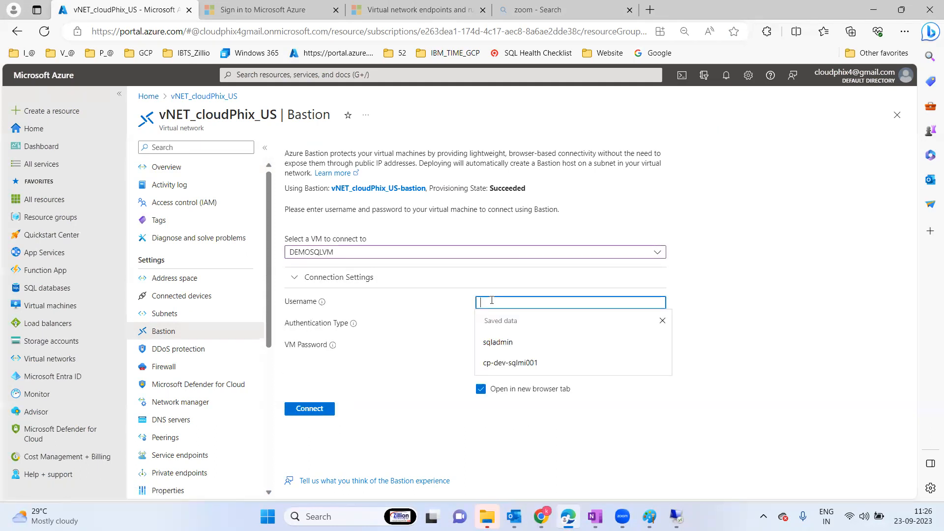
{"action": "type", "text": "sqladmin"}
{"action": "key", "text": "Tab"}
{"action": "left_click", "coordinate": [498, 348]}
{"action": "type", "text": "*"}
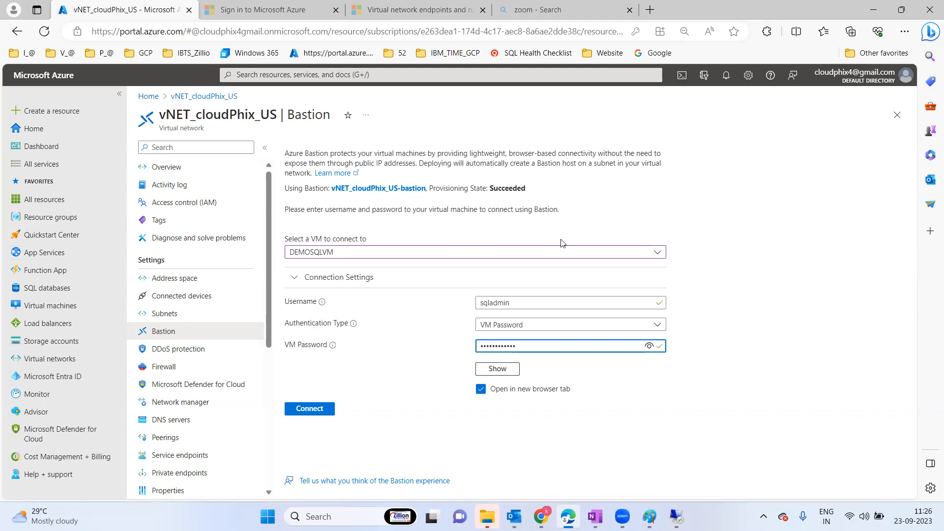
{"action": "left_click", "coordinate": [311, 413]}
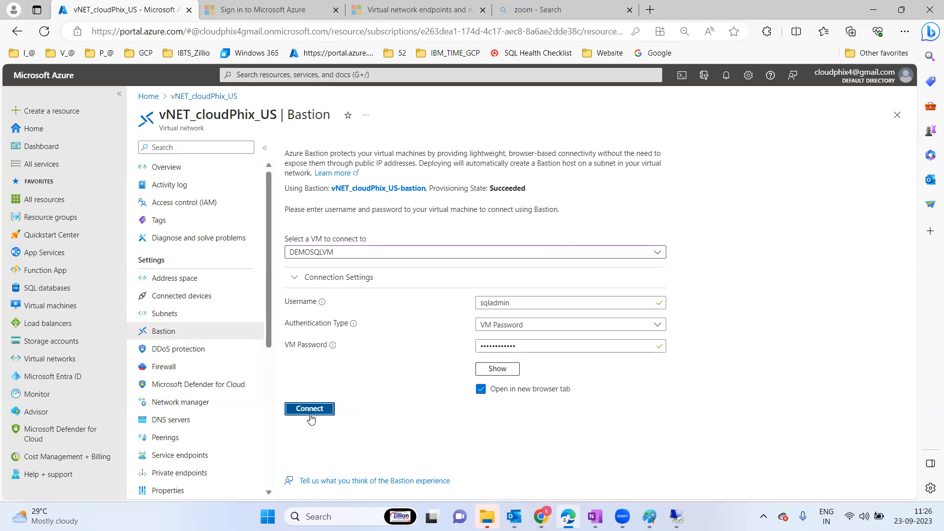
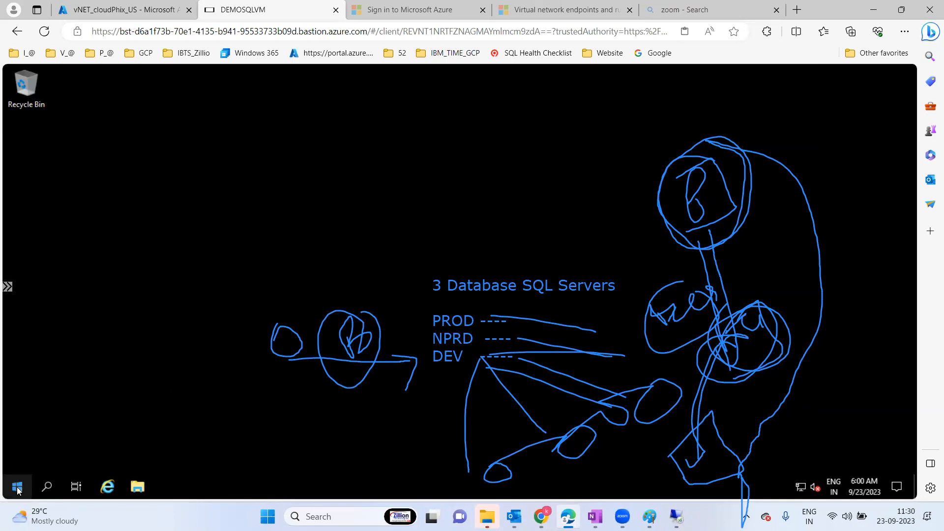
- Open Server Manager on the VM, dismiss the Windows Admin Center message, and display the Local Server properties
{"action": "left_click", "coordinate": [18, 488]}
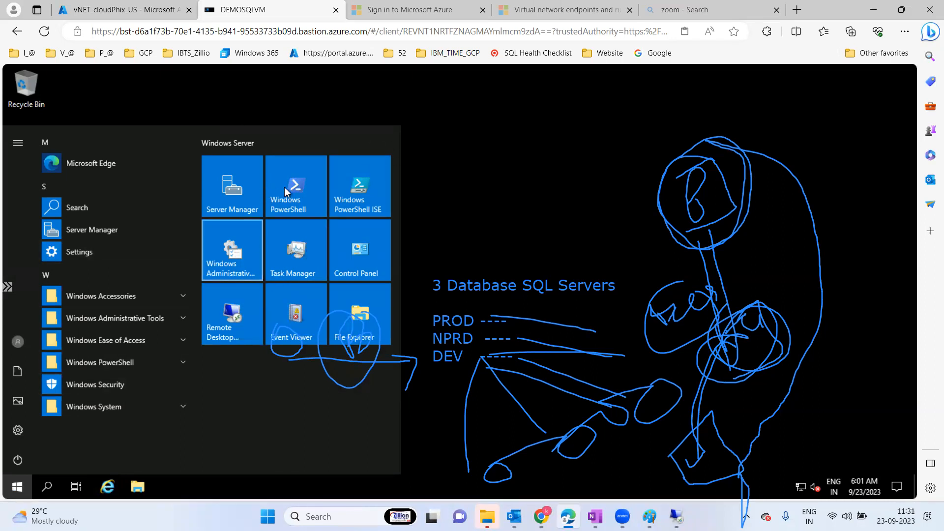
{"action": "left_click", "coordinate": [239, 198]}
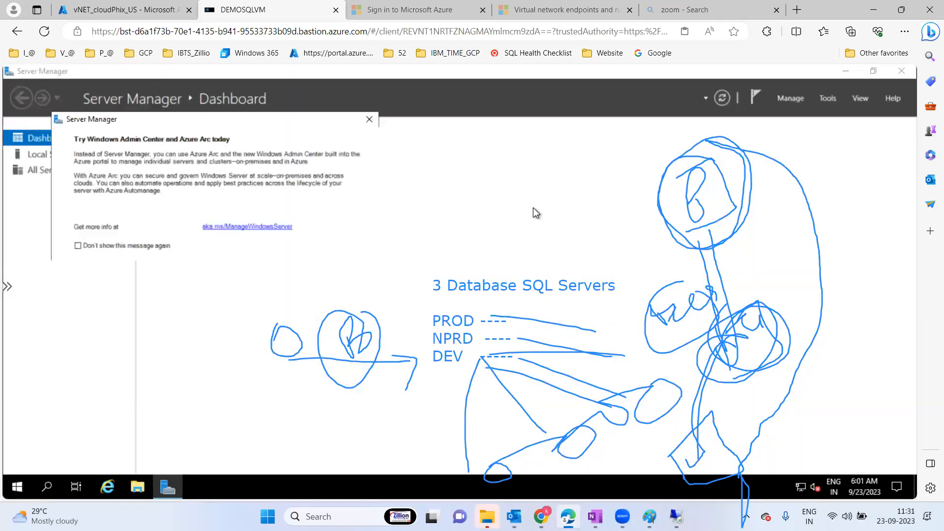
{"action": "left_click", "coordinate": [366, 118]}
{"action": "left_click", "coordinate": [44, 154]}
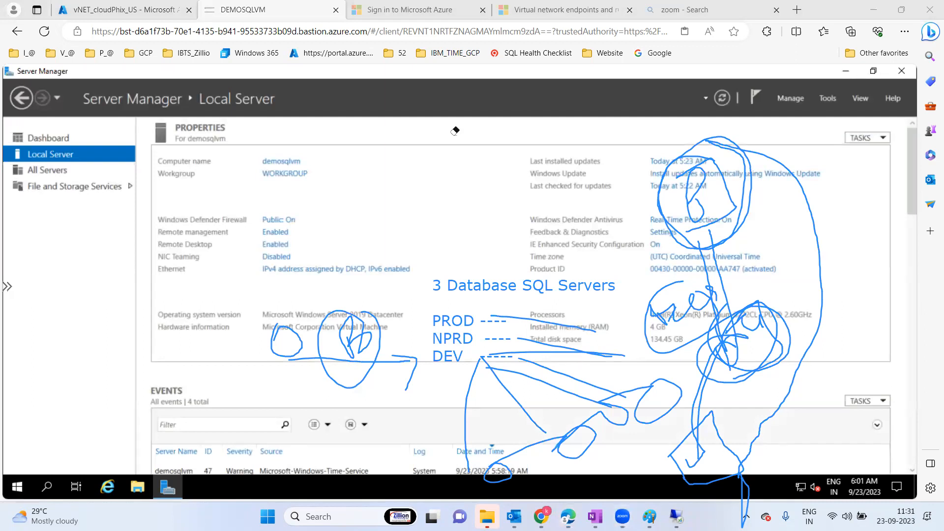
- Erase the blue annotation sketches and text covering the Local Server page
{"action": "mouse_move", "coordinate": [261, 152]}
{"action": "left_mouse_down"}
{"action": "mouse_move", "coordinate": [877, 385]}
{"action": "mouse_move", "coordinate": [588, 273]}
{"action": "mouse_move", "coordinate": [677, 289]}
{"action": "mouse_move", "coordinate": [650, 275]}
{"action": "left_mouse_up"}
{"action": "left_click_drag", "start_coordinate": [690, 355], "coordinate": [824, 312]}
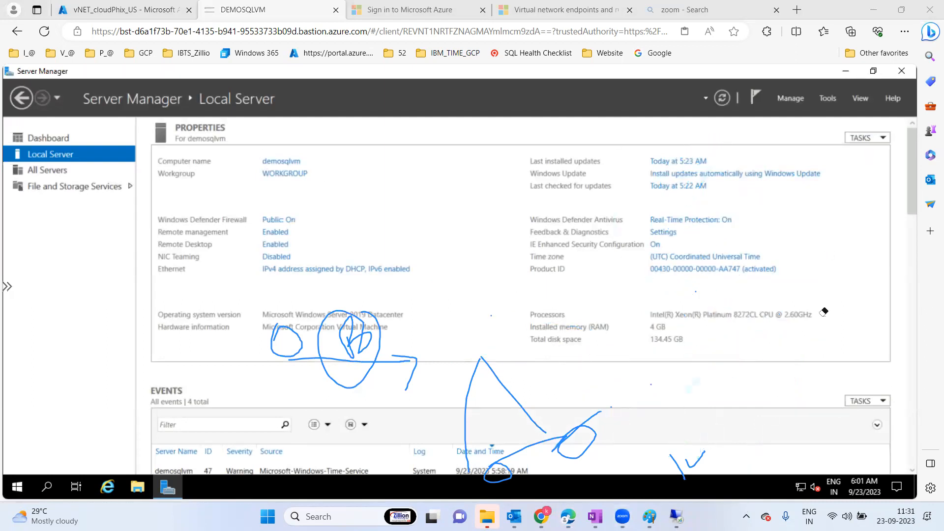
{"action": "mouse_move", "coordinate": [669, 482]}
{"action": "left_mouse_down"}
{"action": "mouse_move", "coordinate": [641, 449]}
{"action": "mouse_move", "coordinate": [544, 438]}
{"action": "mouse_move", "coordinate": [495, 470]}
{"action": "mouse_move", "coordinate": [414, 367]}
{"action": "mouse_move", "coordinate": [267, 318]}
{"action": "mouse_move", "coordinate": [358, 331]}
{"action": "mouse_move", "coordinate": [409, 361]}
{"action": "left_mouse_up"}
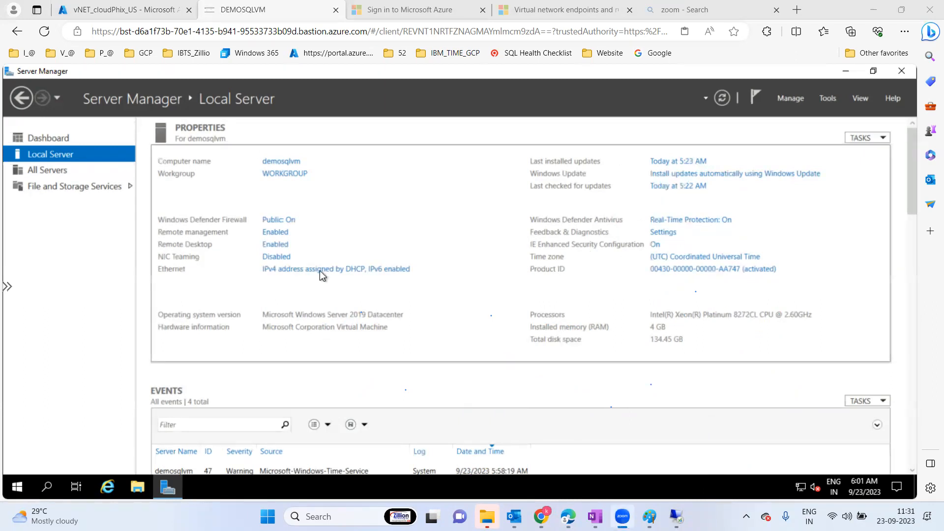
- Review the server's remote management configuration and its Windows Defender Firewall settings, closing both without changes
{"action": "left_click", "coordinate": [275, 233]}
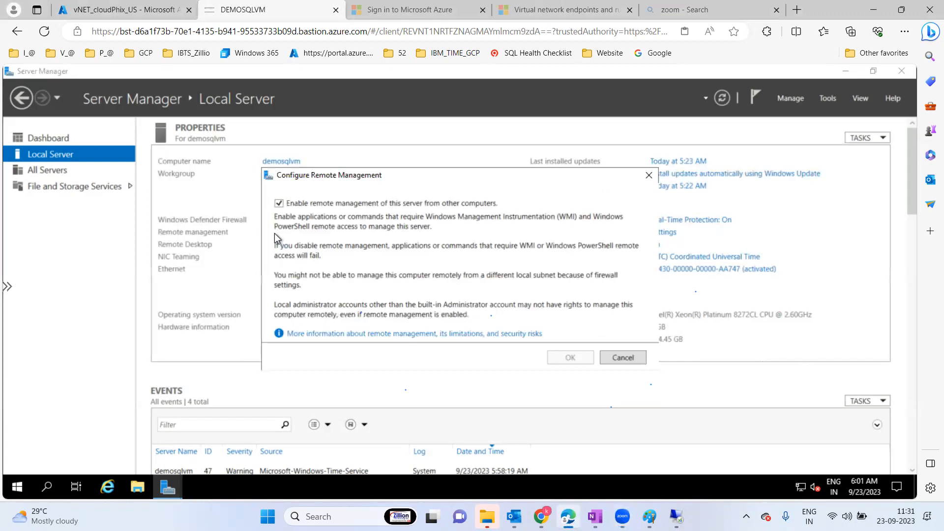
{"action": "left_click", "coordinate": [626, 357]}
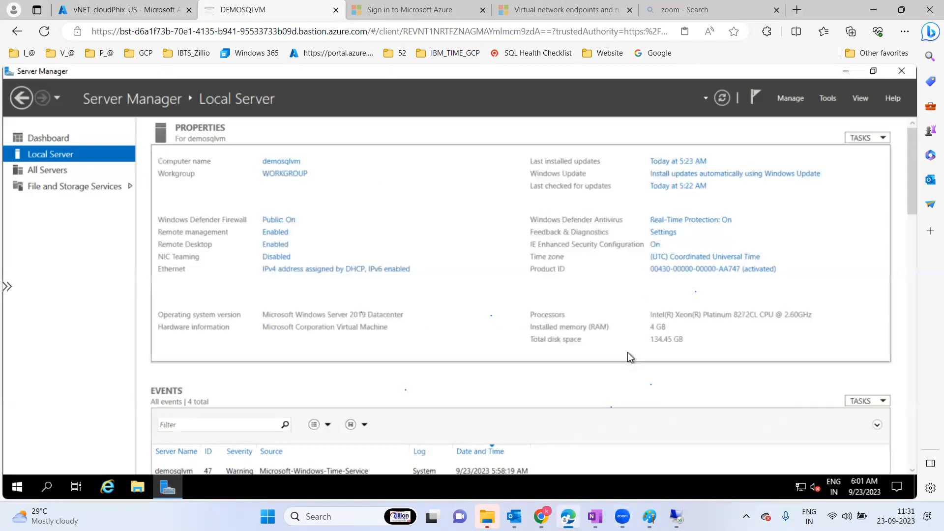
{"action": "left_click", "coordinate": [282, 222]}
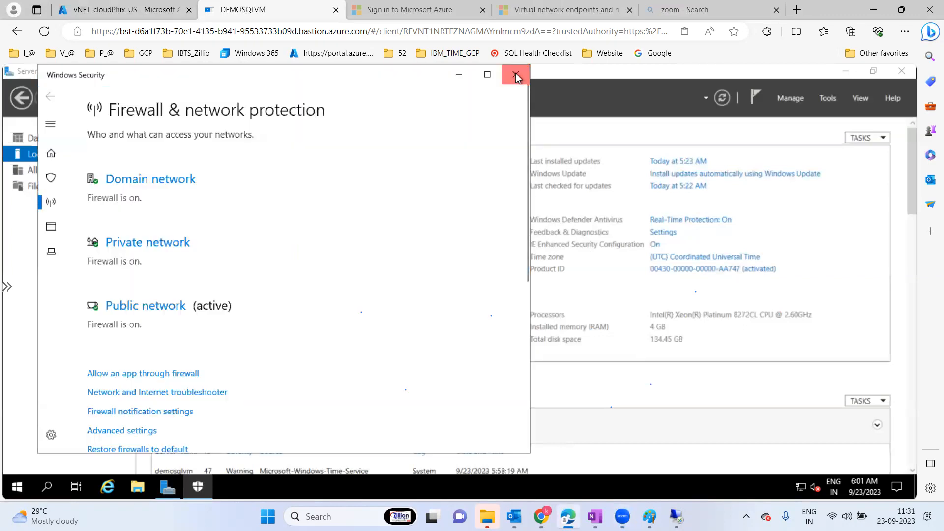
{"action": "left_click", "coordinate": [516, 74]}
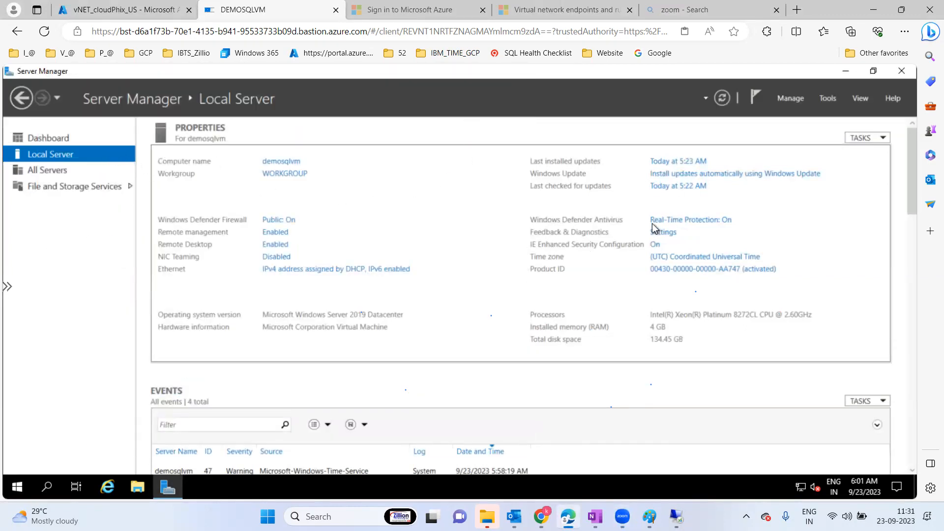
- Turn off Internet Explorer Enhanced Security Configuration for both Administrators and Users, and close Server Manager
{"action": "left_click", "coordinate": [656, 246]}
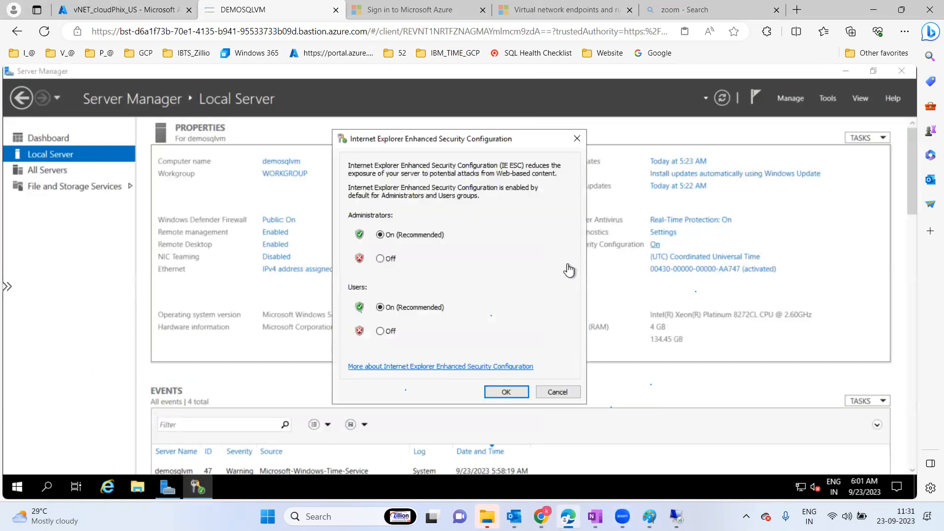
{"action": "left_click", "coordinate": [380, 260]}
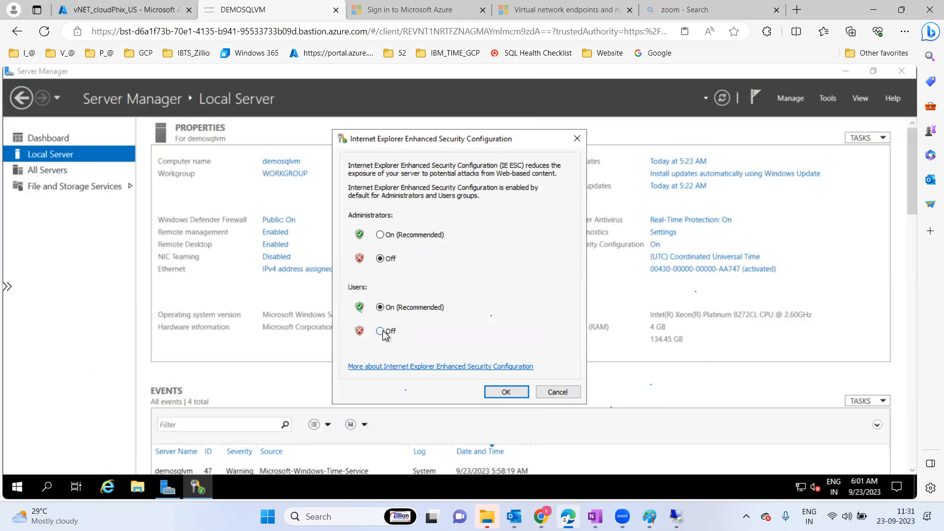
{"action": "left_click", "coordinate": [382, 331]}
{"action": "left_click", "coordinate": [506, 392]}
{"action": "left_click", "coordinate": [903, 73]}
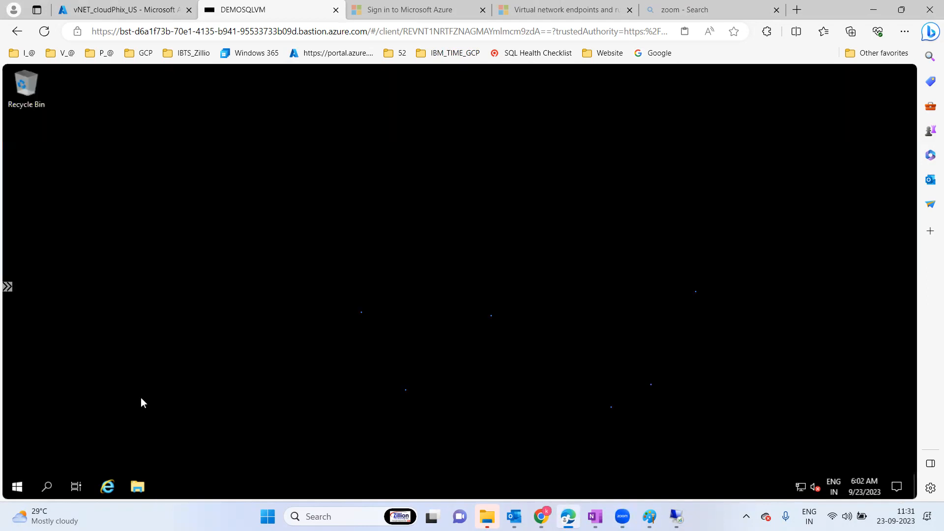
- Open Internet Explorer on the VM, dismiss its setup prompt, maximize the window, and search for google
{"action": "left_click", "coordinate": [110, 487]}
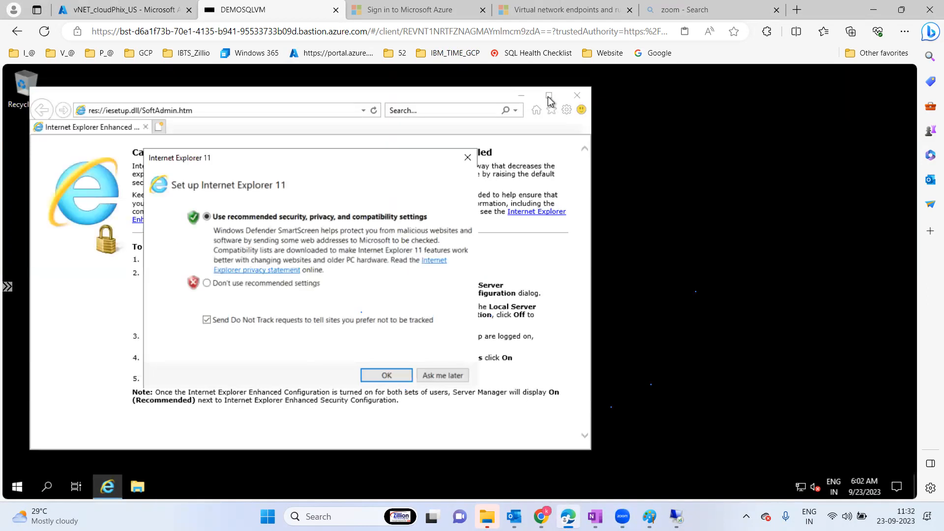
{"action": "left_click", "coordinate": [468, 157]}
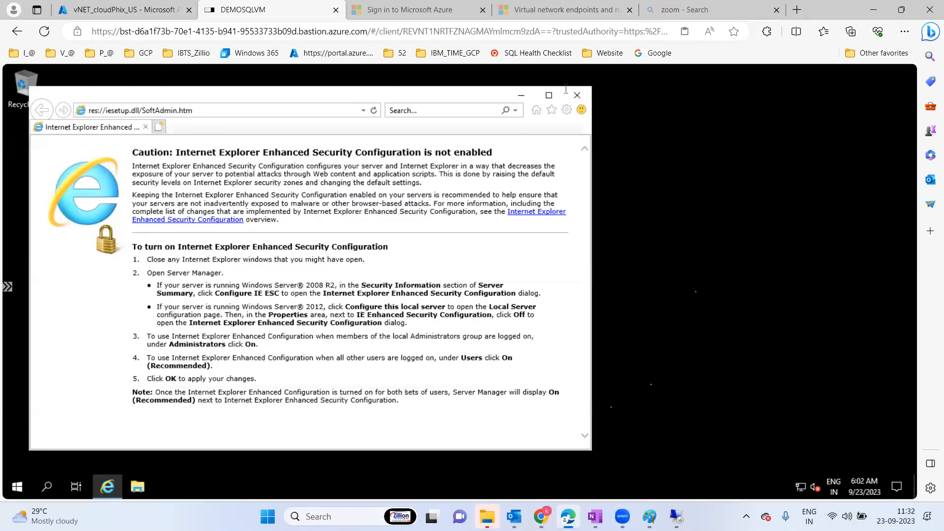
{"action": "left_click", "coordinate": [549, 95]}
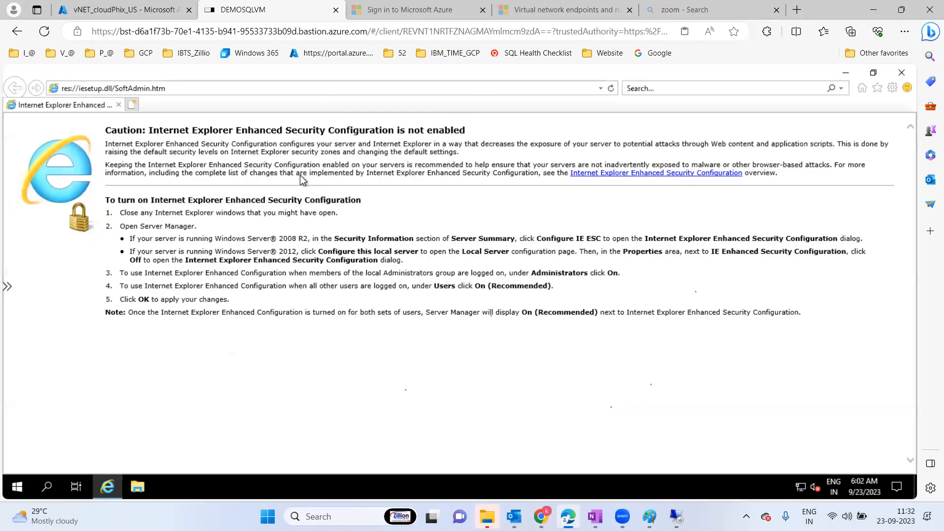
{"action": "left_click", "coordinate": [186, 92]}
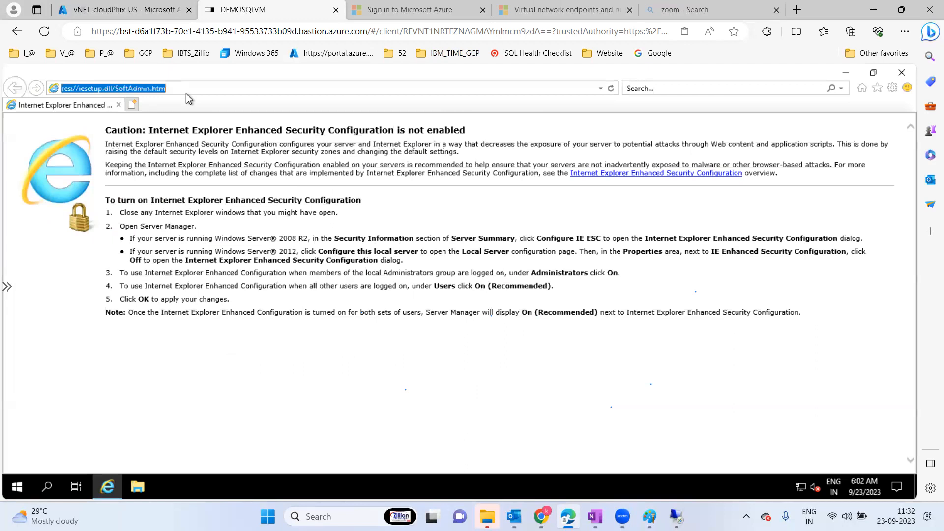
{"action": "type", "text": "g"}
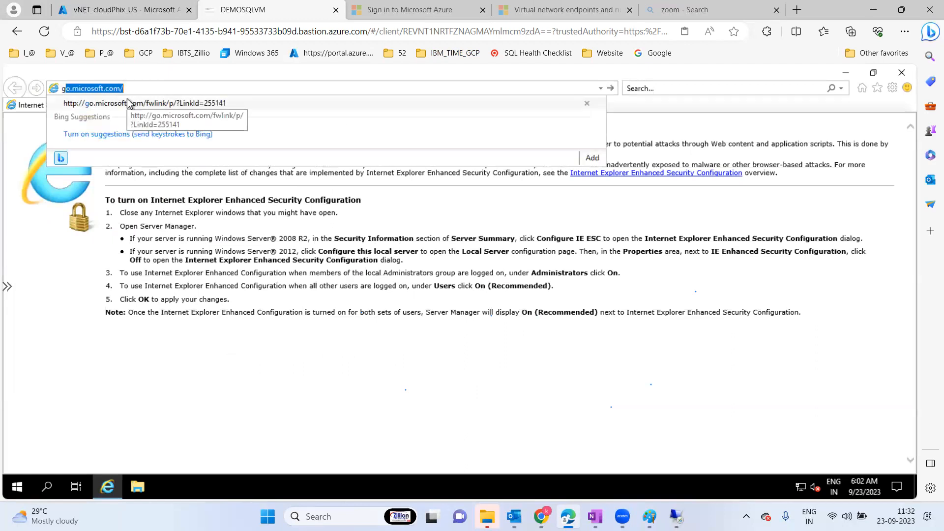
{"action": "type", "text": "oogle"}
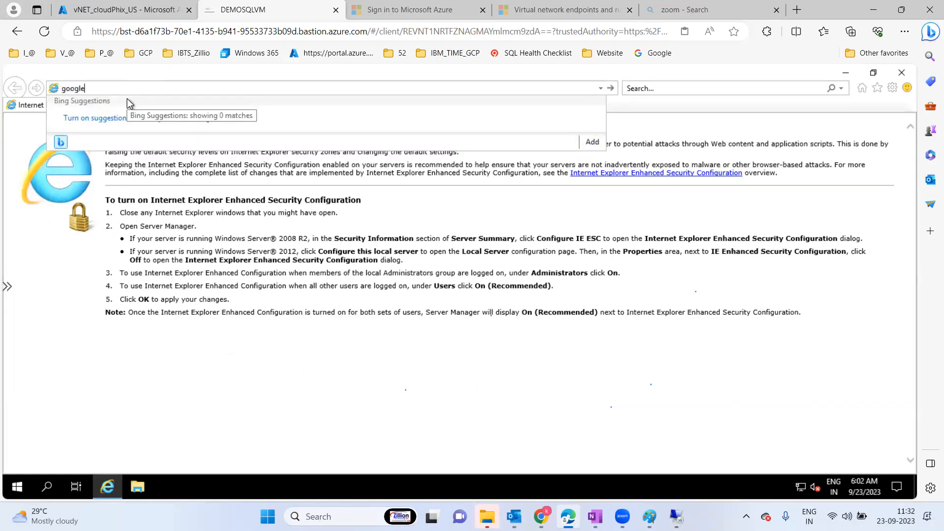
{"action": "key", "text": "Return"}
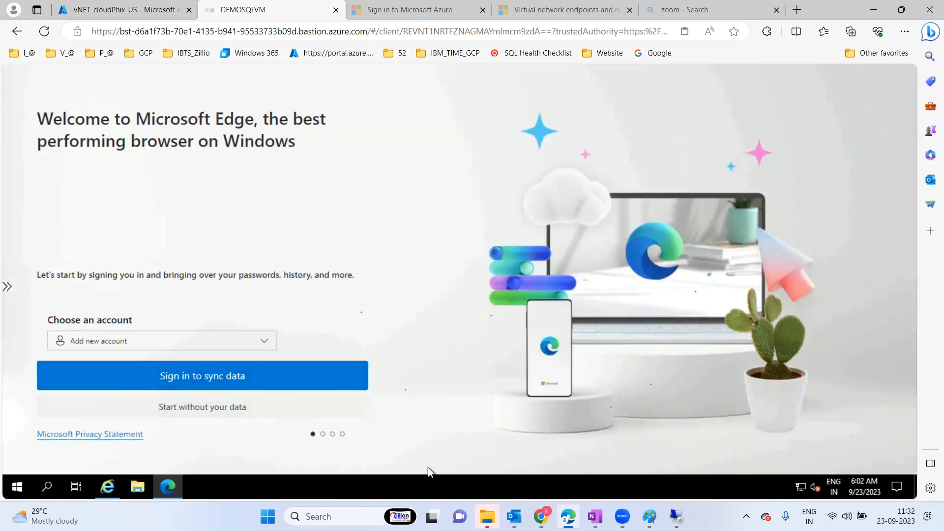
- Complete the Microsoft Edge first-run setup without signing in or importing Google data, closing the privacy statement window
{"action": "left_click", "coordinate": [230, 405]}
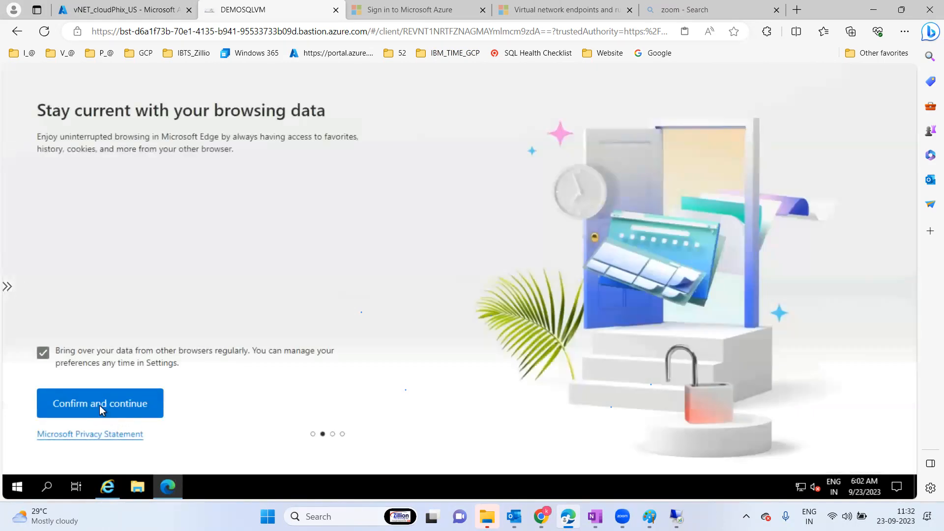
{"action": "left_click", "coordinate": [101, 411]}
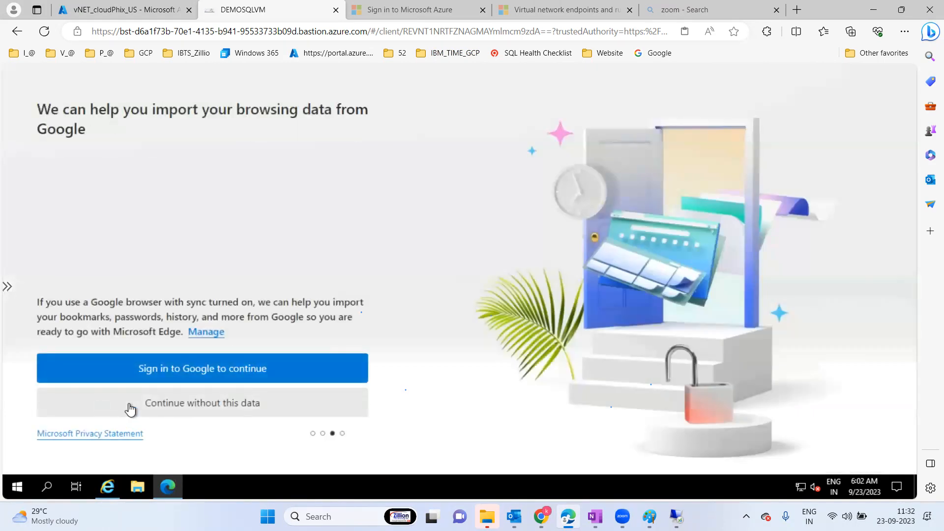
{"action": "left_click", "coordinate": [191, 405]}
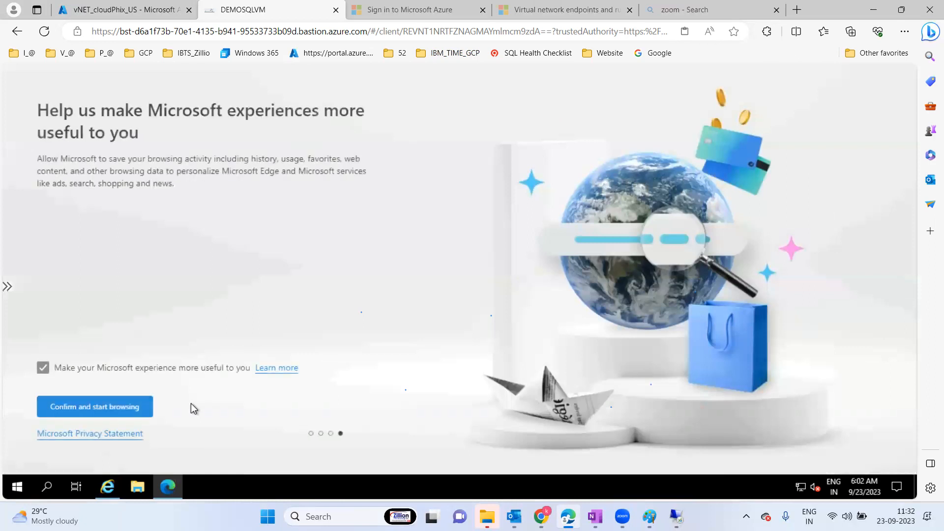
{"action": "left_click", "coordinate": [95, 438]}
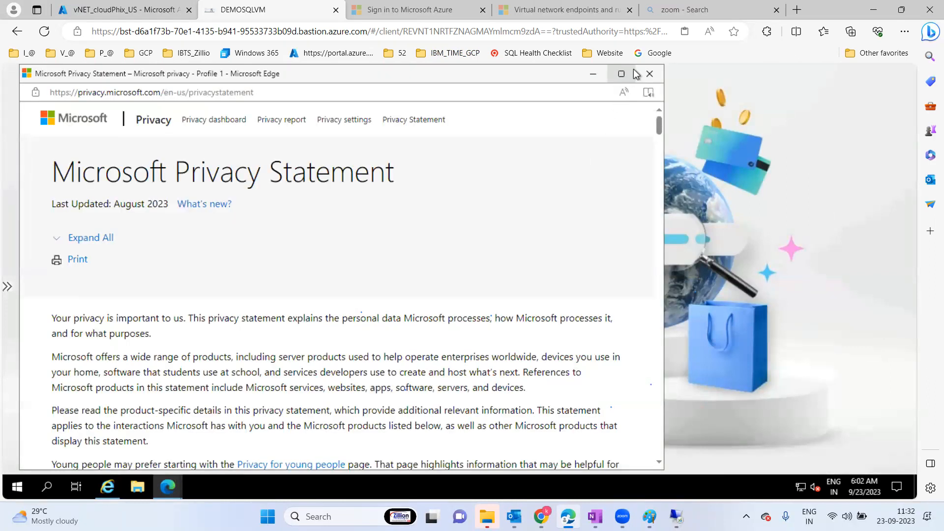
{"action": "left_click", "coordinate": [650, 74]}
{"action": "left_click", "coordinate": [103, 408]}
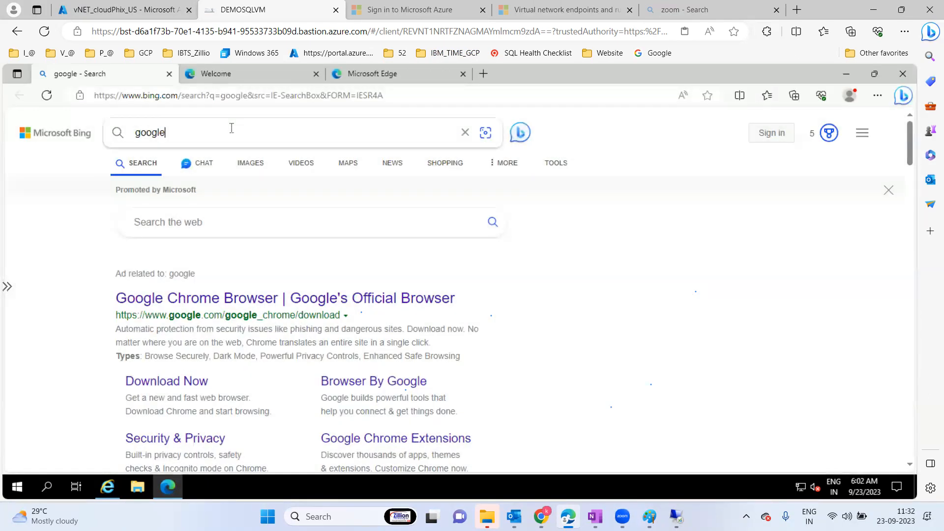
- Open the Google Chrome site from the search results and download Chrome from its home page
{"action": "left_click", "coordinate": [226, 127]}
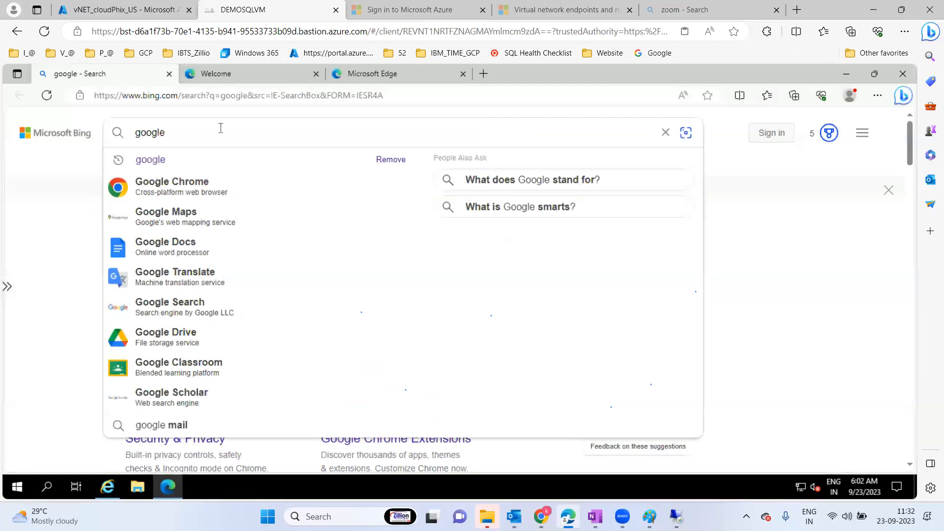
{"action": "left_click", "coordinate": [186, 193]}
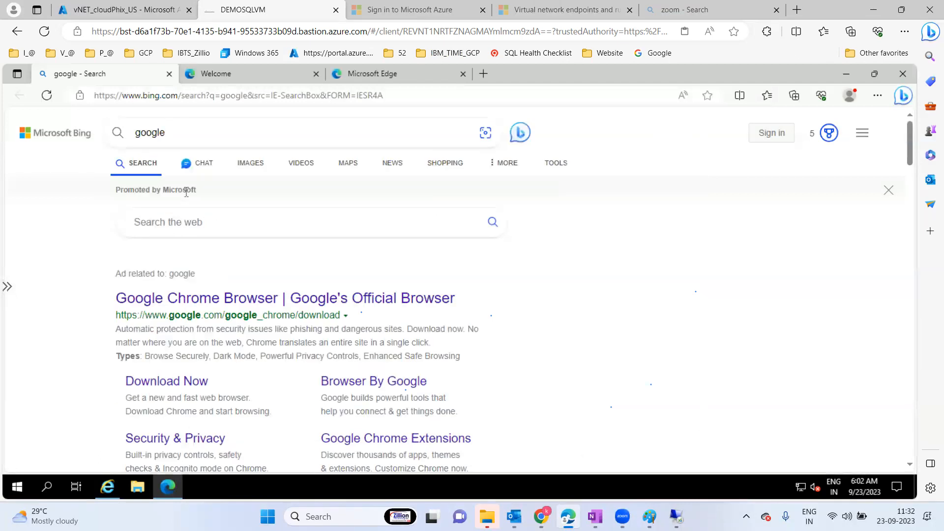
{"action": "left_click", "coordinate": [172, 302]}
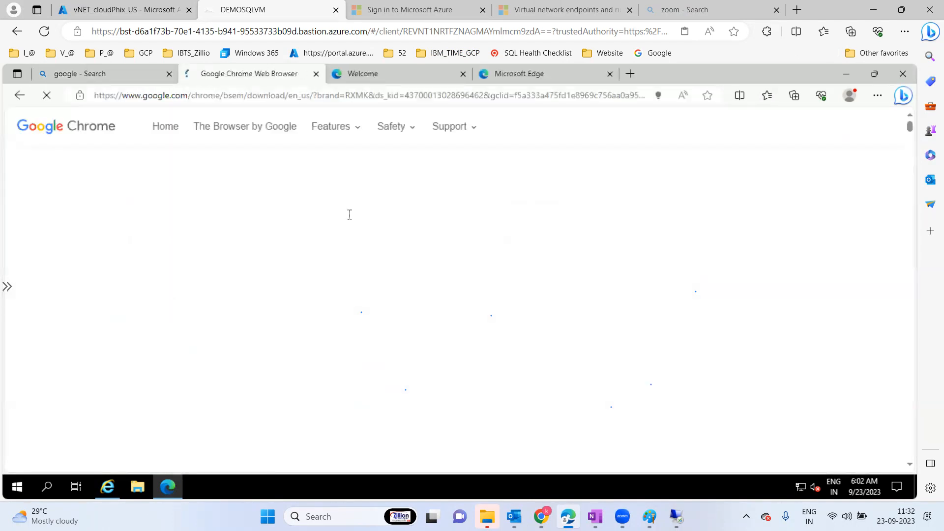
{"action": "left_click", "coordinate": [162, 127]}
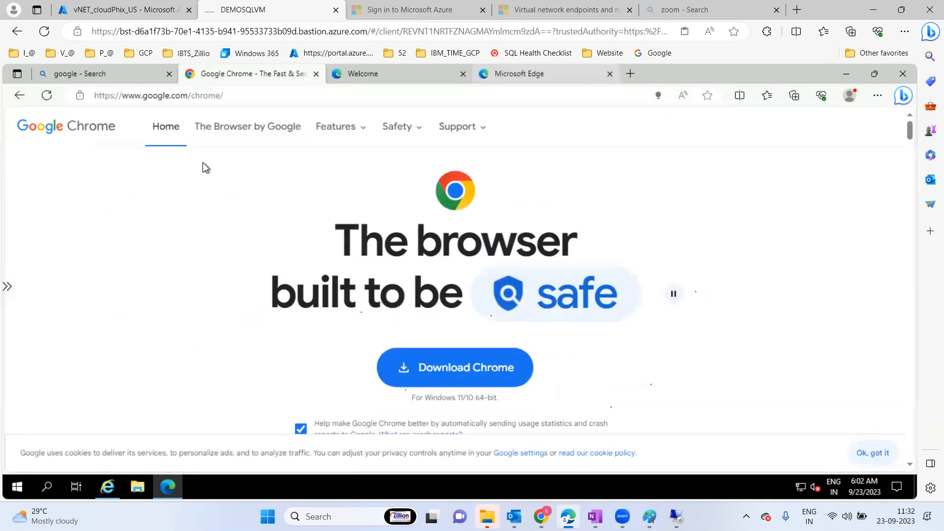
{"action": "left_click", "coordinate": [455, 376]}
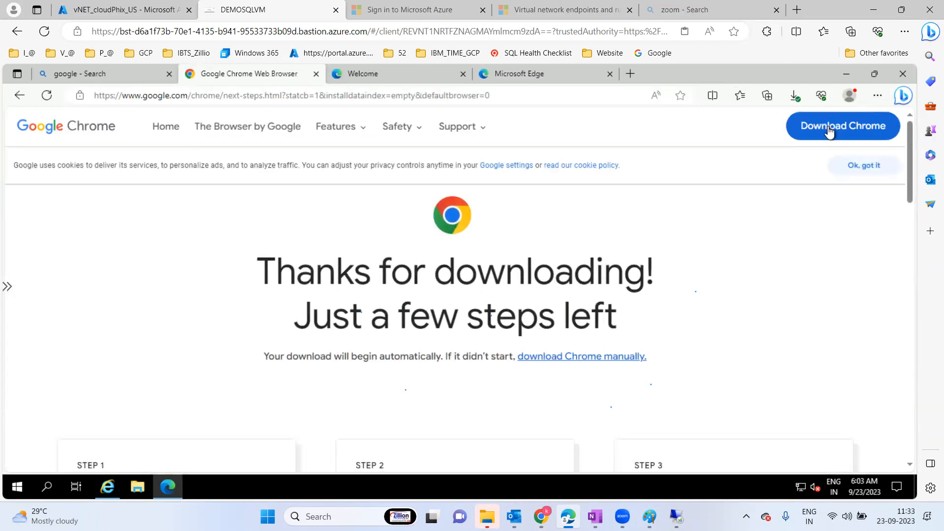
- Search Bing for SQL Server Management Studio and go to the Download SSMS section of the Microsoft Learn download article
{"action": "left_click", "coordinate": [111, 74]}
{"action": "left_click", "coordinate": [174, 131]}
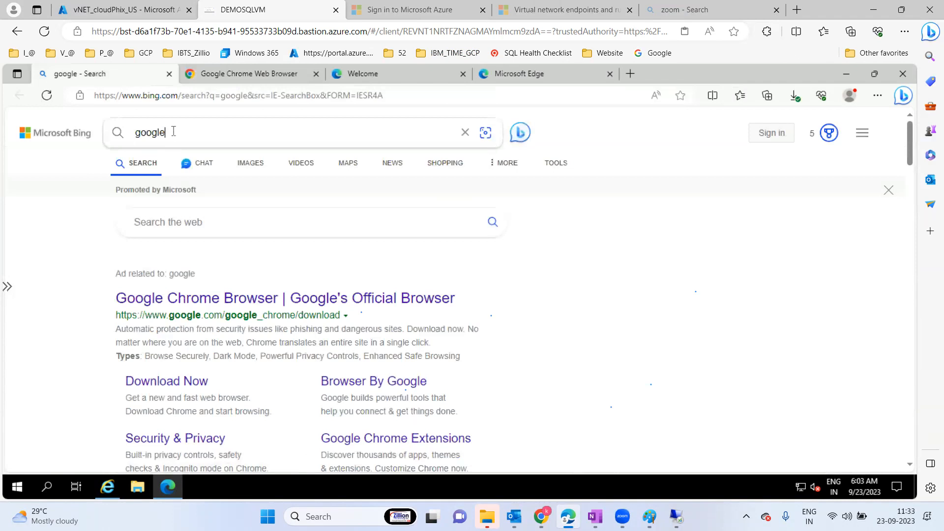
{"action": "left_click_drag", "start_coordinate": [167, 132], "coordinate": [116, 132]}
{"action": "type", "text": "SQL "}
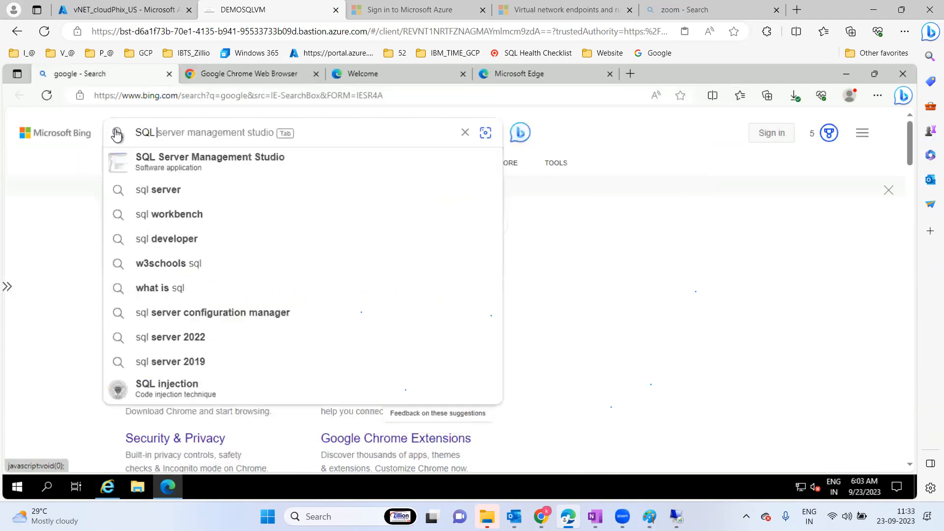
{"action": "type", "text": "Server"}
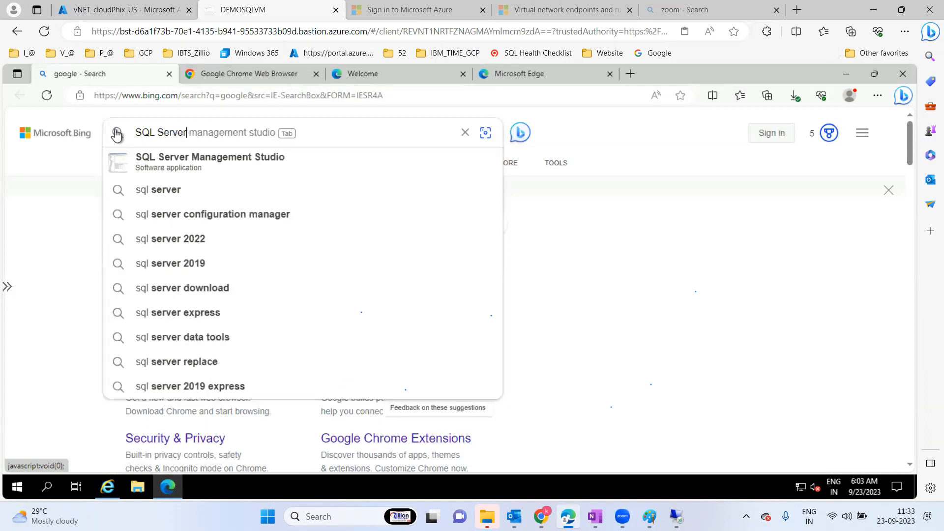
{"action": "left_click", "coordinate": [215, 160]}
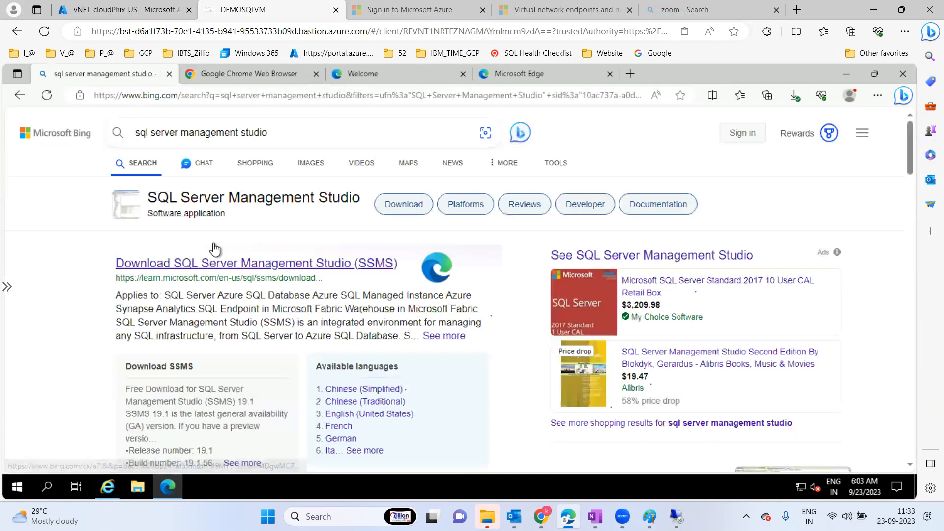
{"action": "left_click", "coordinate": [223, 266]}
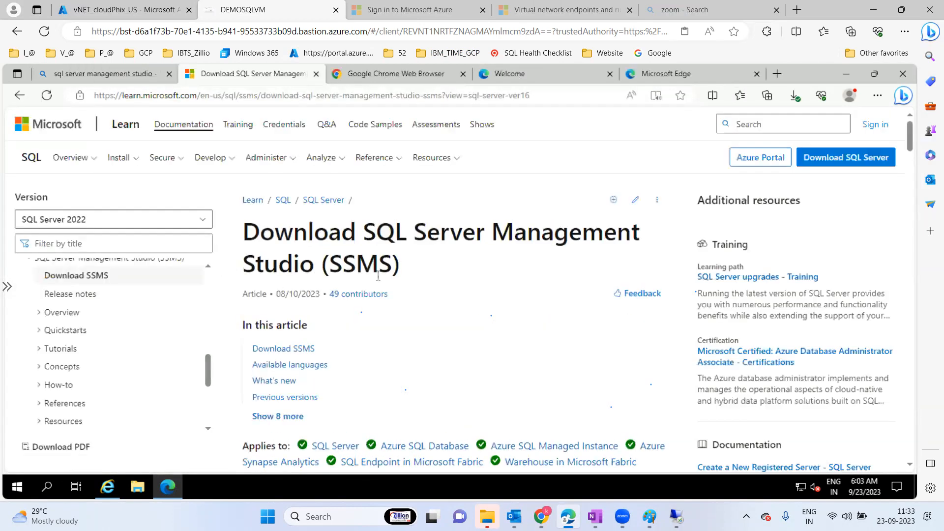
{"action": "left_click", "coordinate": [284, 349]}
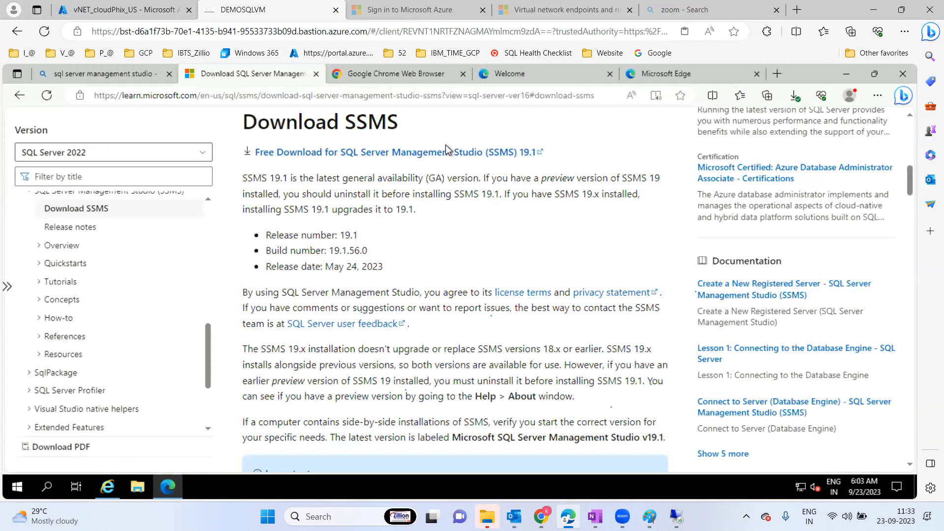
- Download SSMS 19.1, run SSMS-Setup-ENU from the Downloads folder, and start the installation in the default location
{"action": "left_click", "coordinate": [434, 156]}
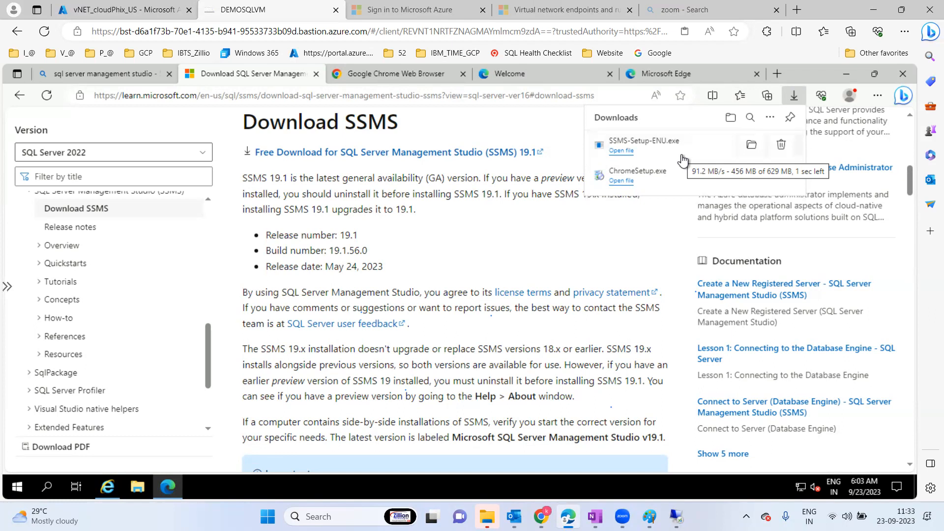
{"action": "left_click", "coordinate": [622, 152]}
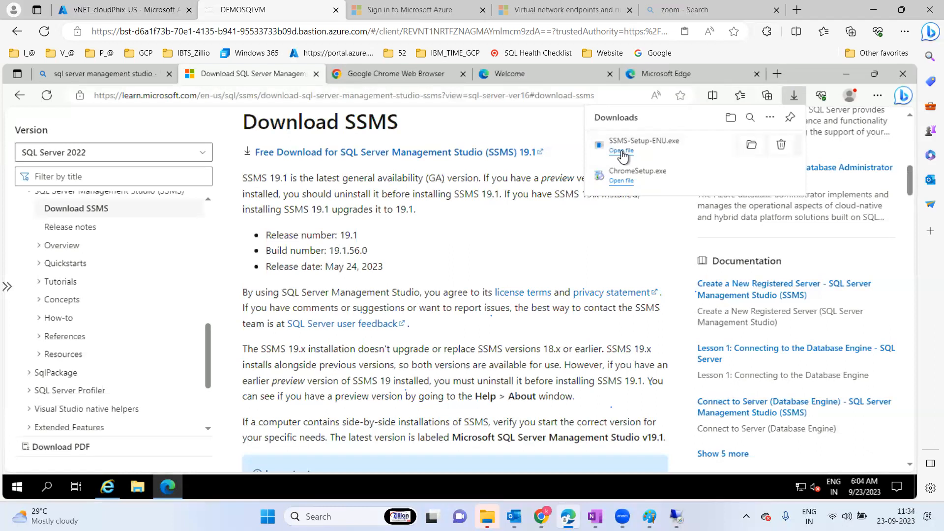
{"action": "left_click", "coordinate": [753, 147]}
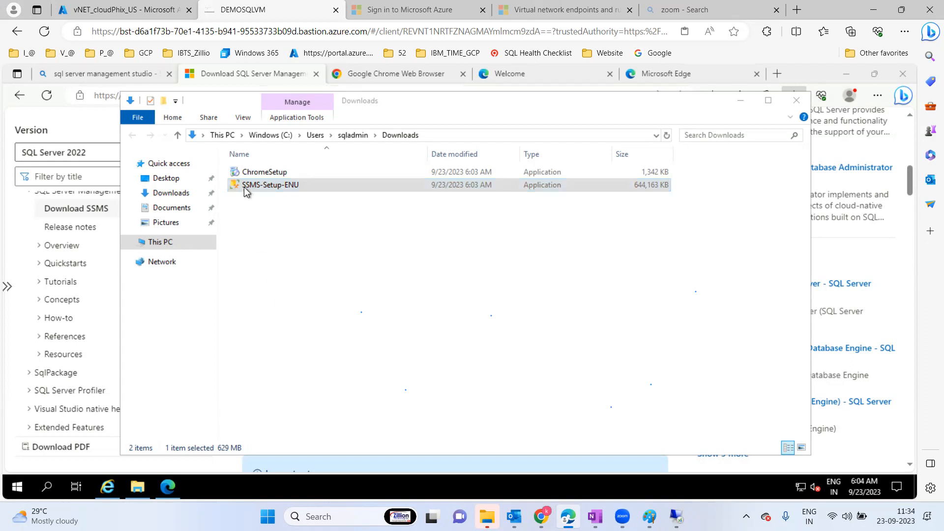
{"action": "double_click", "coordinate": [268, 185]}
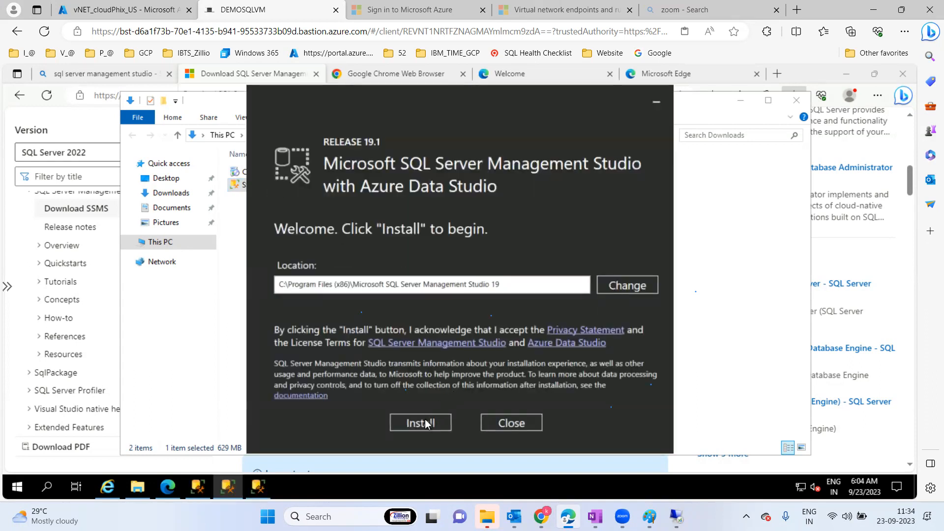
{"action": "left_click", "coordinate": [426, 424]}
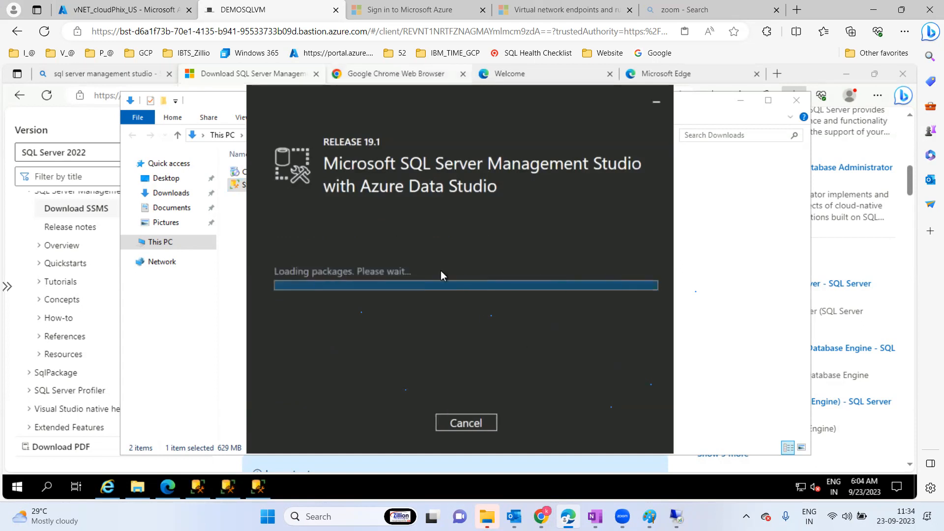
- Open the demosqlvm overview in the Azure portal, discarding the unsaved Bastion edits, and check on the SSMS installer in the VM session
{"action": "left_click", "coordinate": [79, 6]}
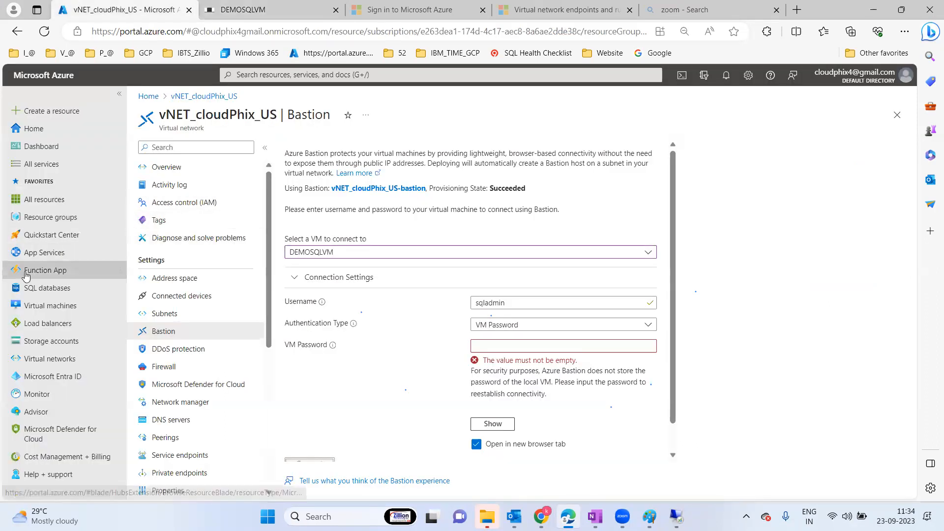
{"action": "left_click", "coordinate": [22, 307]}
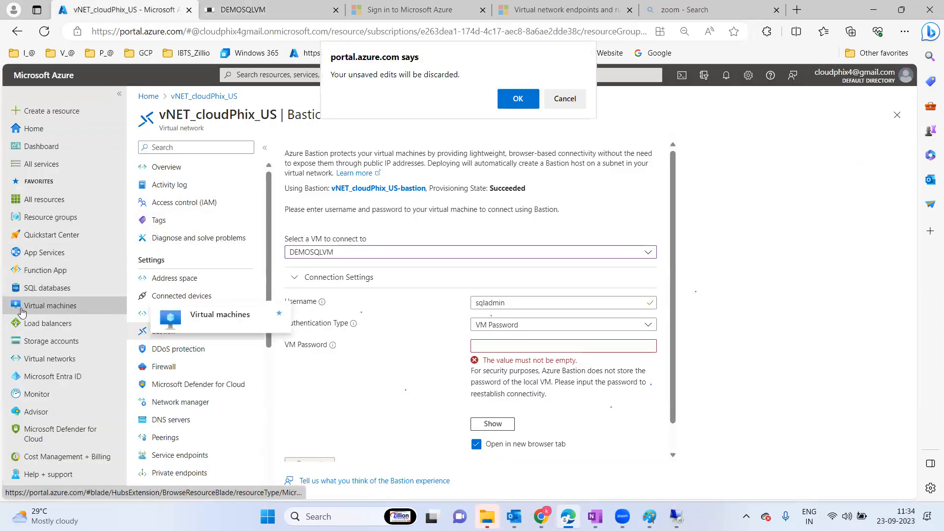
{"action": "left_click", "coordinate": [510, 99]}
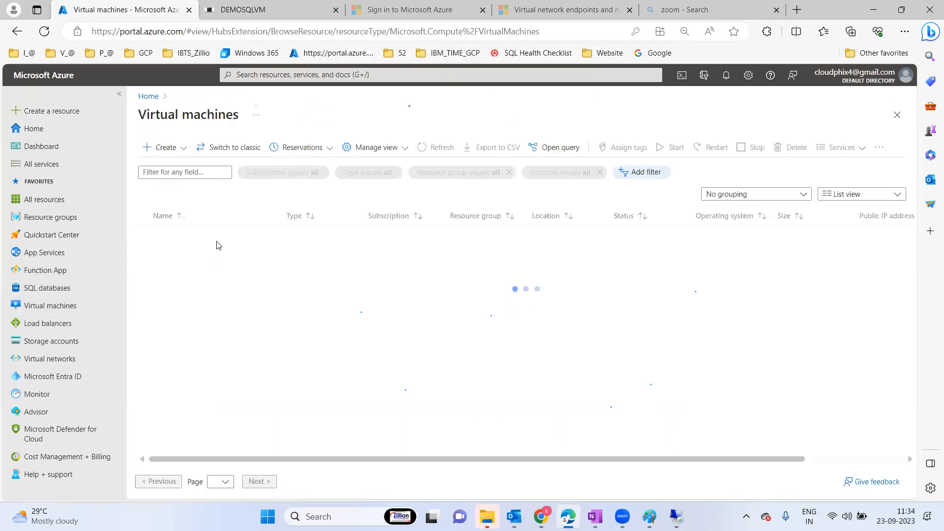
{"action": "left_click", "coordinate": [285, 329]}
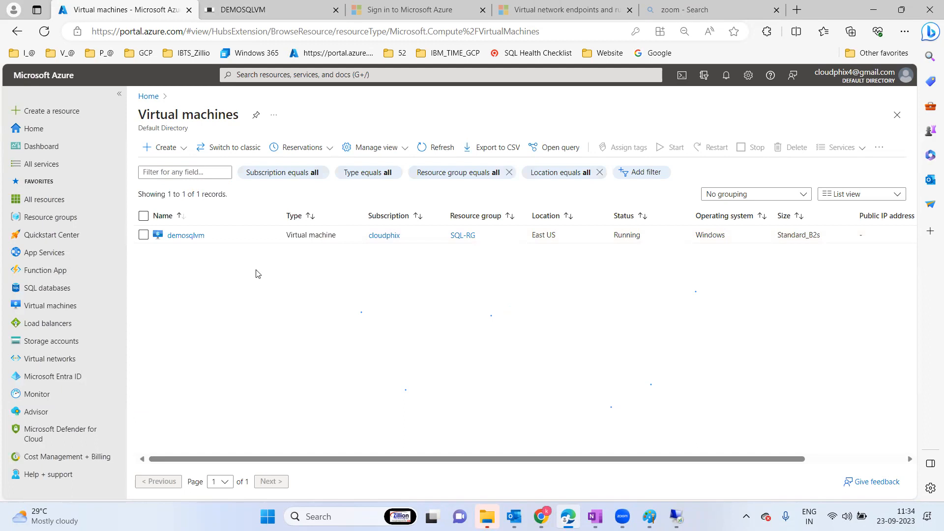
{"action": "left_click", "coordinate": [187, 236]}
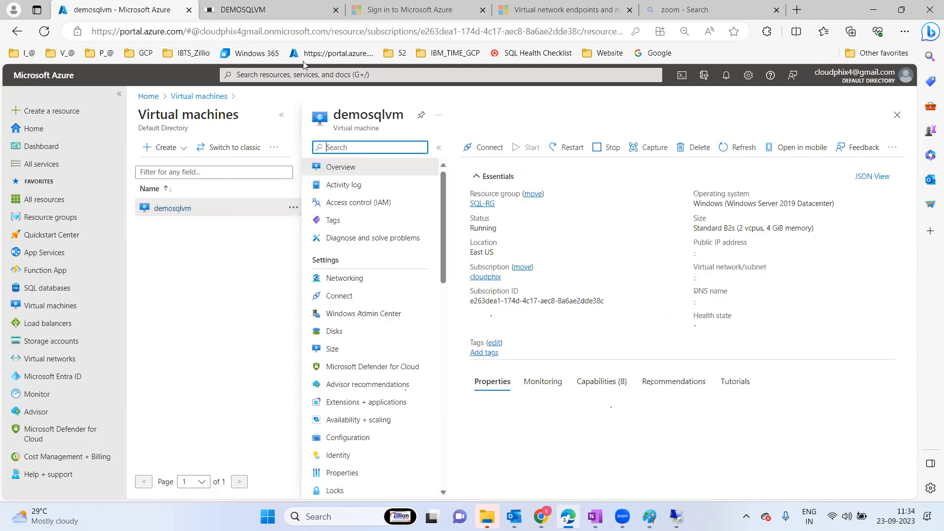
{"action": "left_click", "coordinate": [274, 4]}
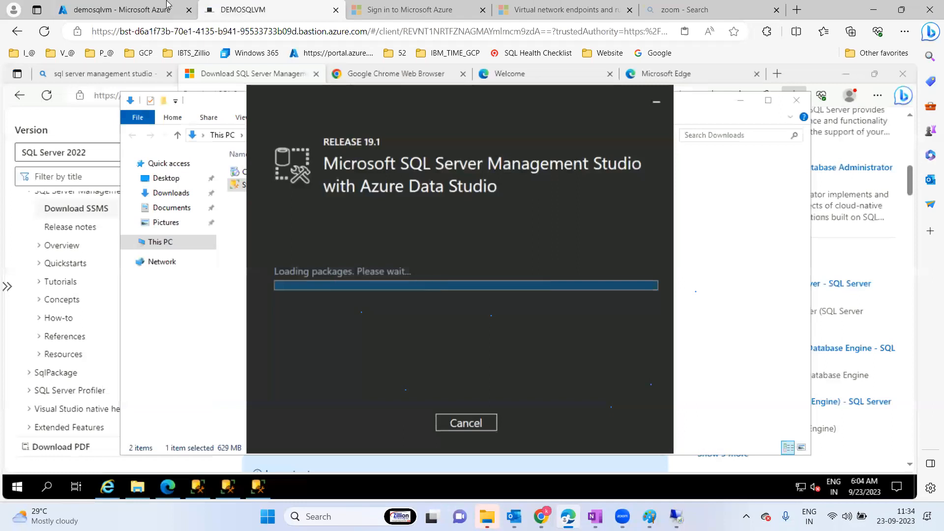
{"action": "left_click", "coordinate": [154, 12]}
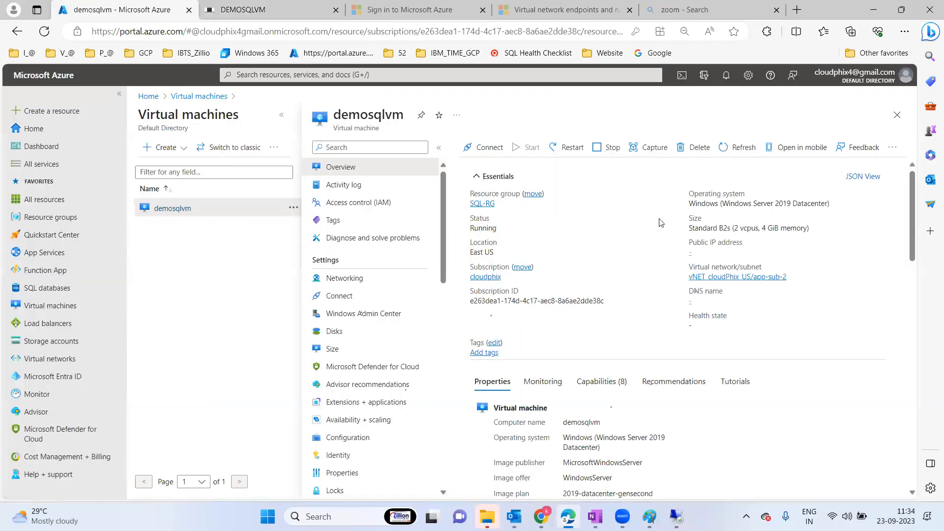
- Set up an image capture of demosqlvm as a managed image only, named demosqlvm-image
{"action": "left_click", "coordinate": [655, 148]}
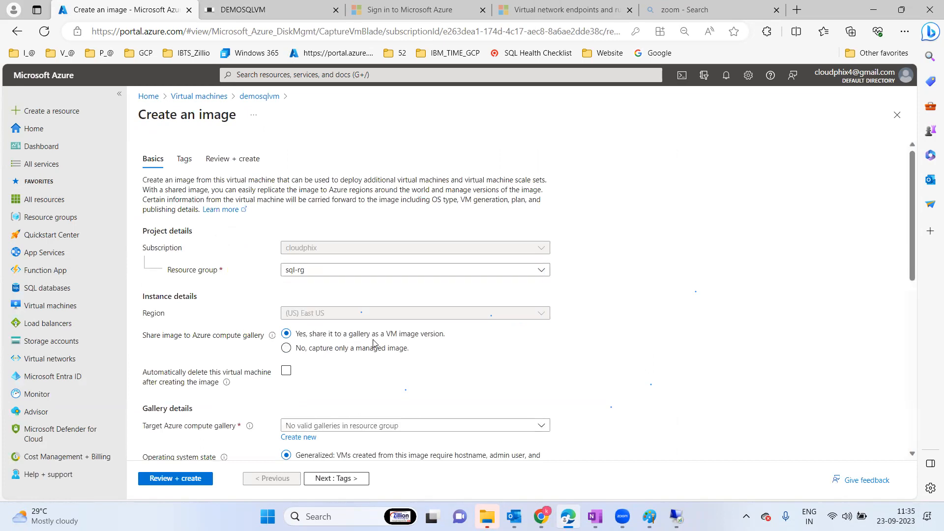
{"action": "left_click", "coordinate": [286, 349]}
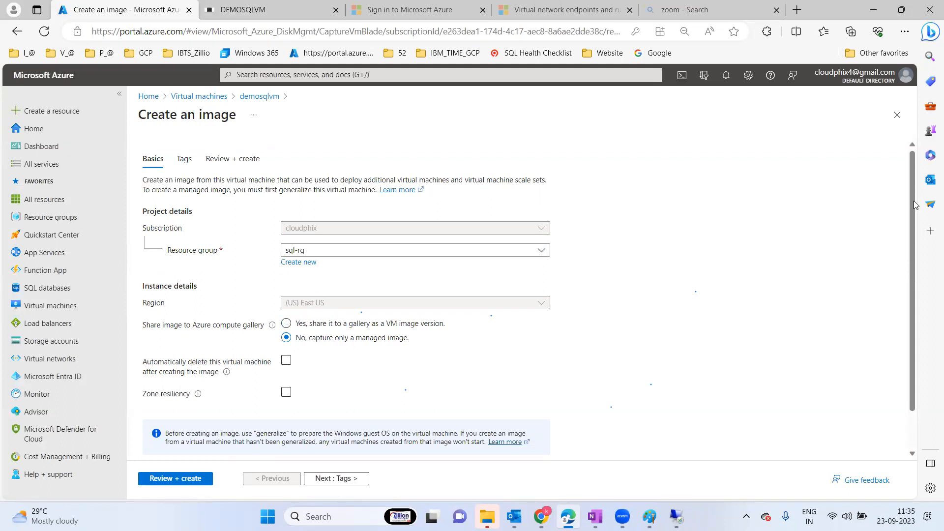
{"action": "scroll", "coordinate": [879, 312], "scroll_direction": "down", "scroll_amount": 2}
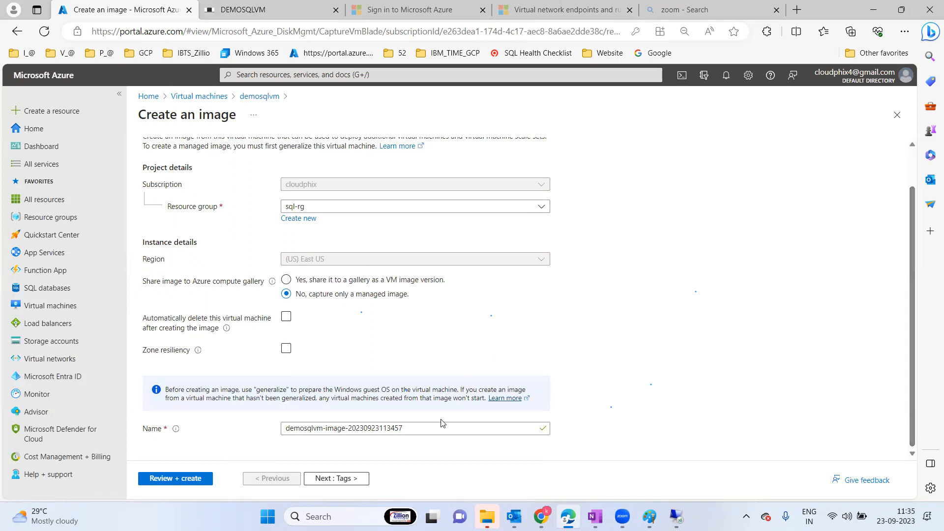
{"action": "left_click", "coordinate": [411, 428]}
{"action": "key", "text": "BackSpace"}
{"action": "key", "text": "BackSpace"}
{"action": "key", "text": "BackSpace"}
{"action": "key", "text": "BackSpace"}
{"action": "key", "text": "BackSpace"}
{"action": "key", "text": "BackSpace"}
{"action": "key", "text": "BackSpace"}
{"action": "key", "text": "BackSpace"}
{"action": "key", "text": "BackSpace"}
{"action": "key", "text": "BackSpace"}
{"action": "key", "text": "BackSpace"}
{"action": "key", "text": "BackSpace"}
{"action": "key", "text": "BackSpace"}
{"action": "key", "text": "BackSpace"}
{"action": "key", "text": "BackSpace"}
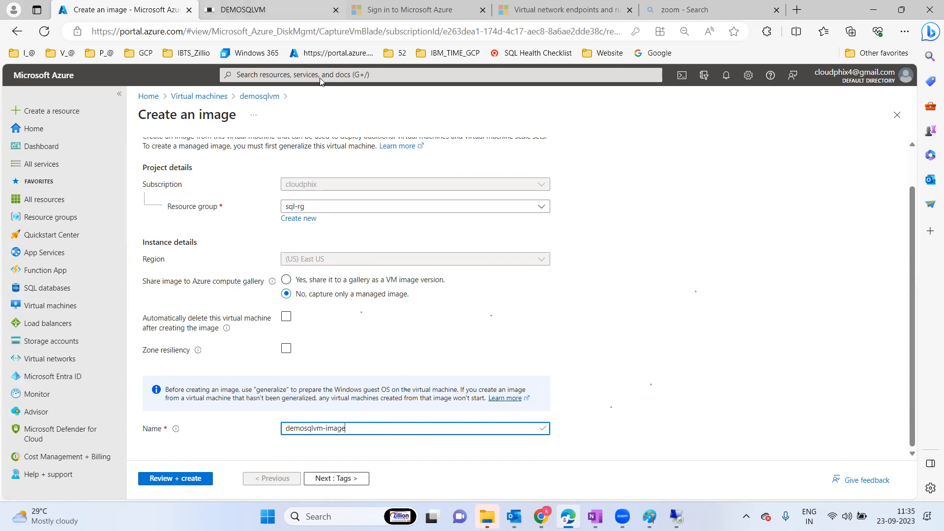
- Check the SSMS installation progress in the VM session and submit the demosqlvm-image configuration for review
{"action": "left_click", "coordinate": [243, 10]}
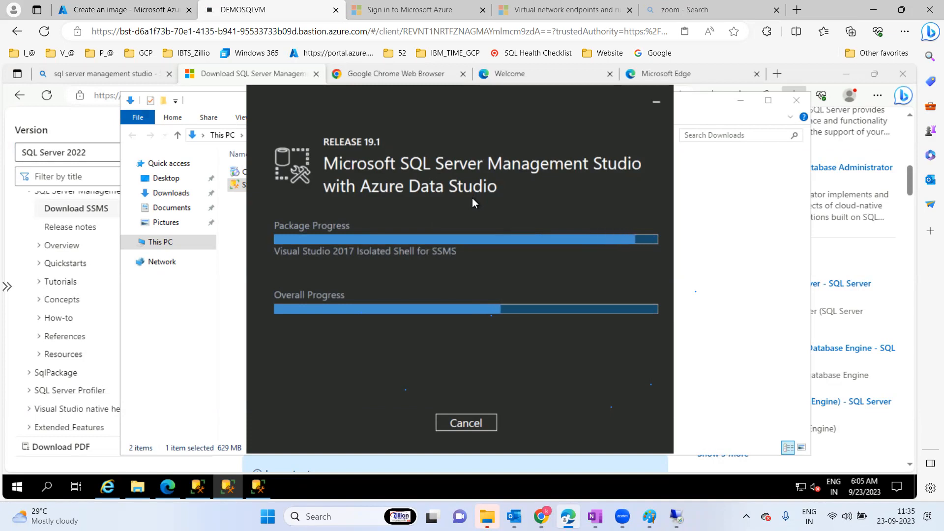
{"action": "left_click", "coordinate": [140, 6]}
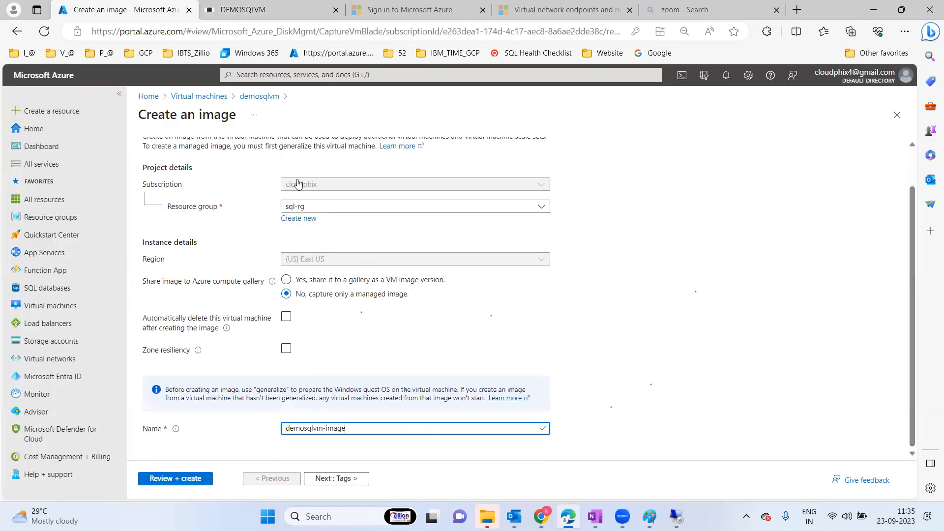
{"action": "left_click", "coordinate": [182, 480]}
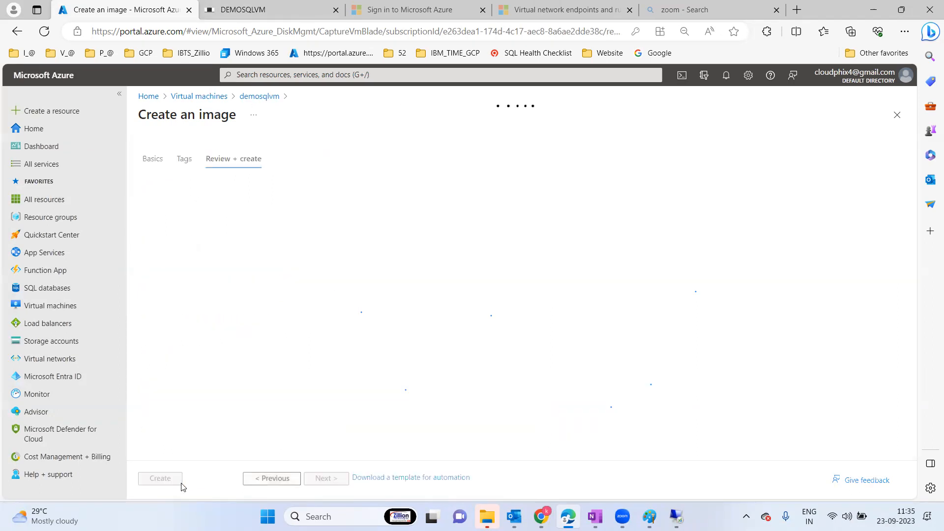